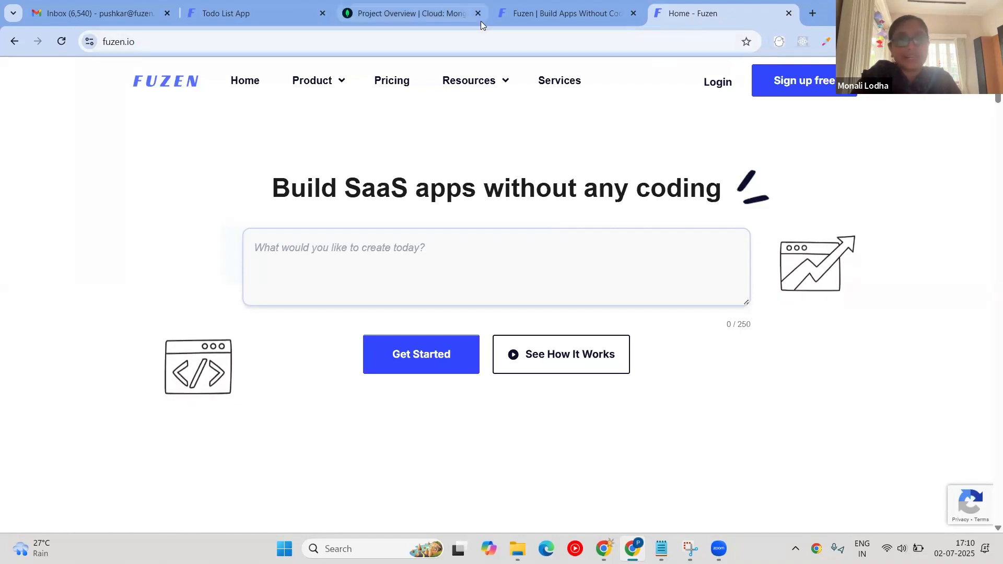
Bring up the finance app prompt in Notepad, zoomed in, and highlight its opening request.
mouse_move(481, 21)
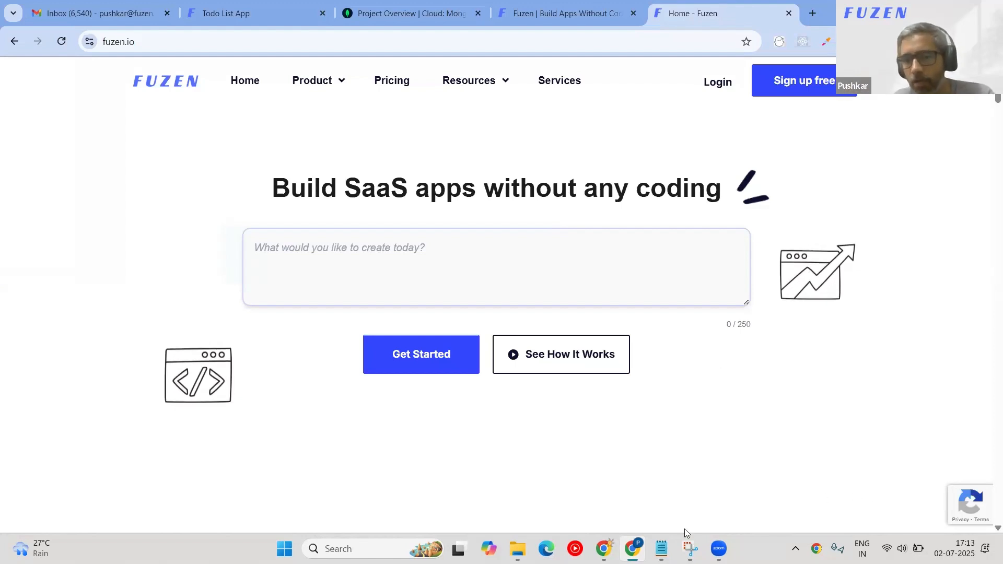
click(661, 549)
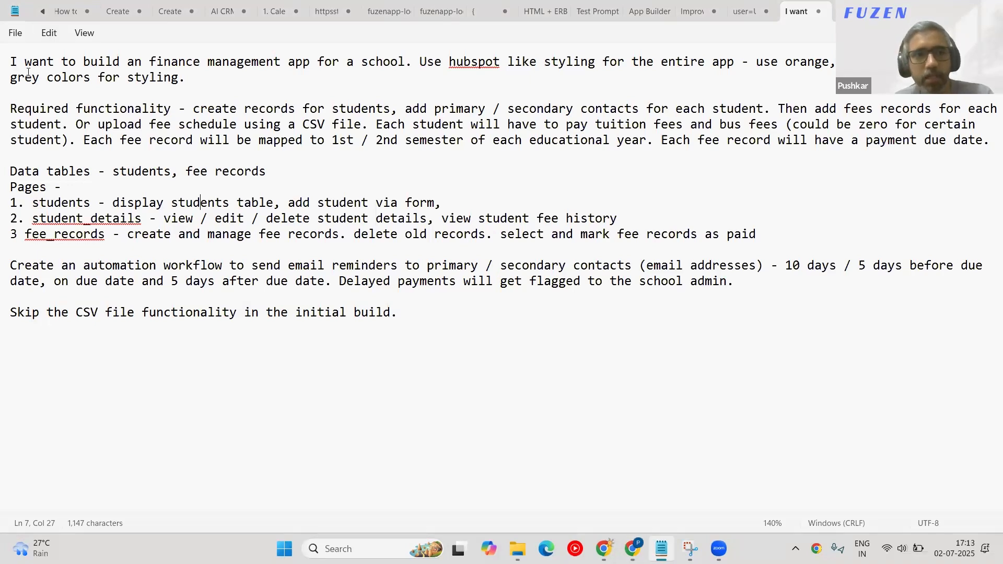
scroll(27, 72, up, 3)
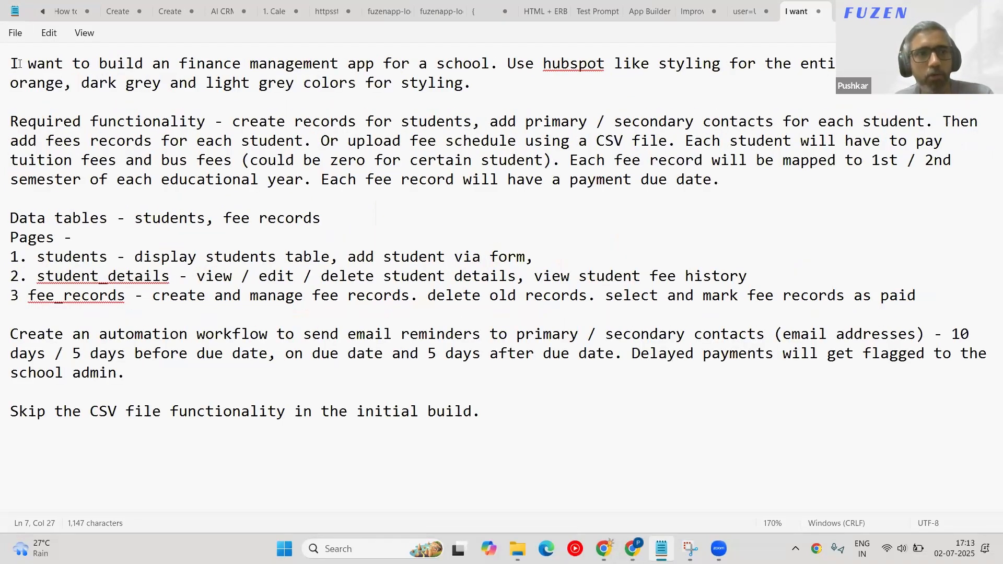
drag(11, 64, 50, 63)
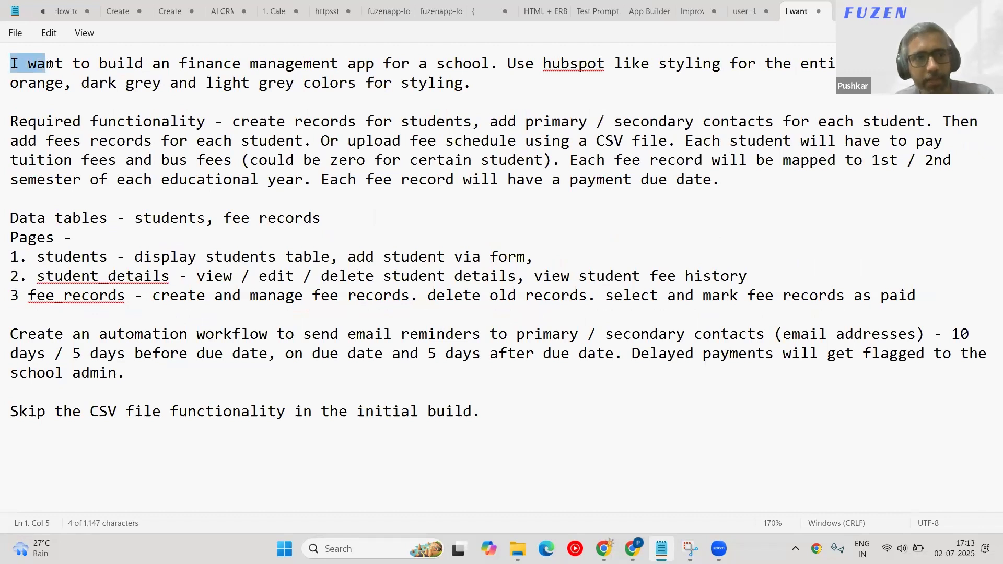
click(51, 64)
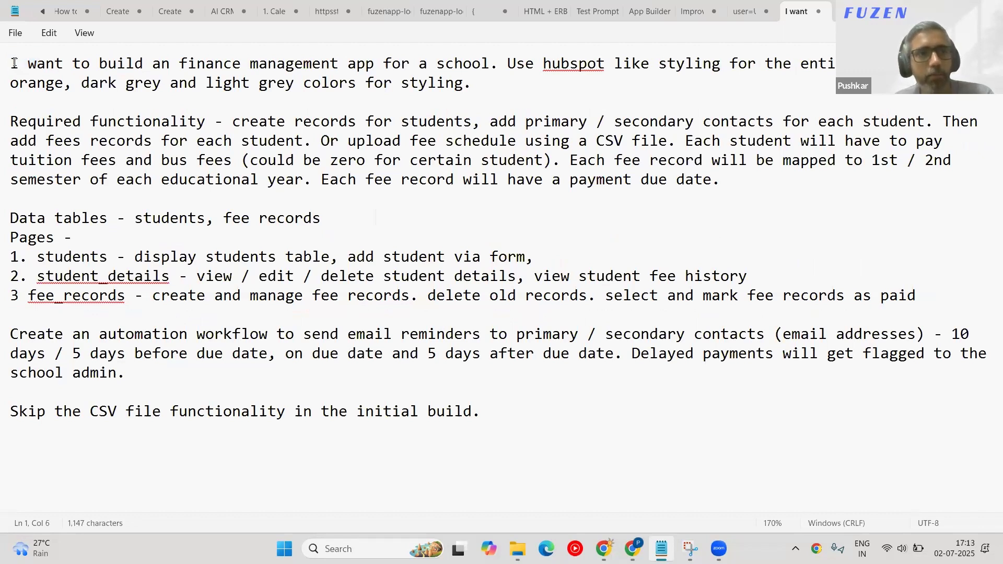
drag(10, 63, 544, 63)
click(509, 114)
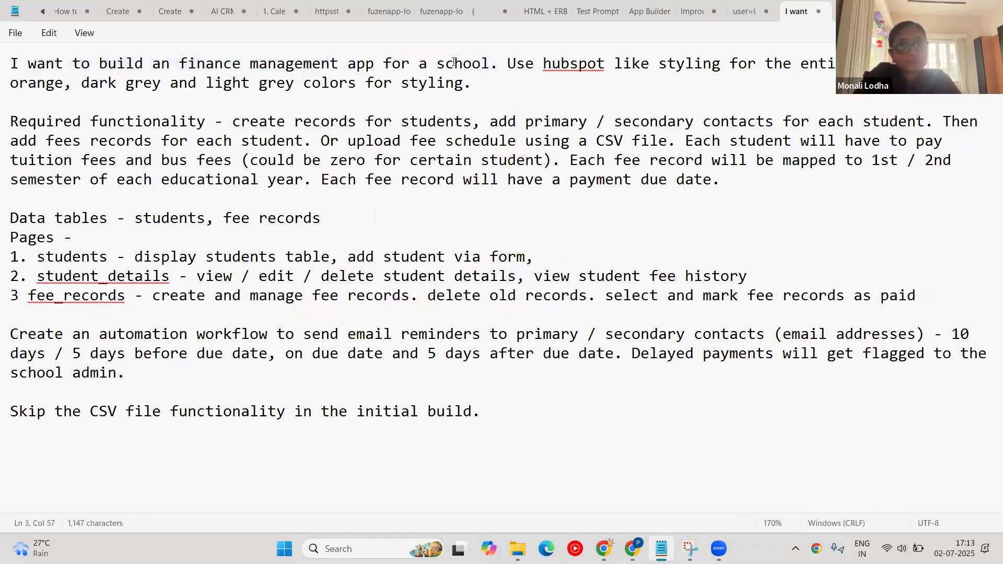
Highlight the styling sentence, the word hubspot, and the required functionality details.
drag(509, 63, 585, 68)
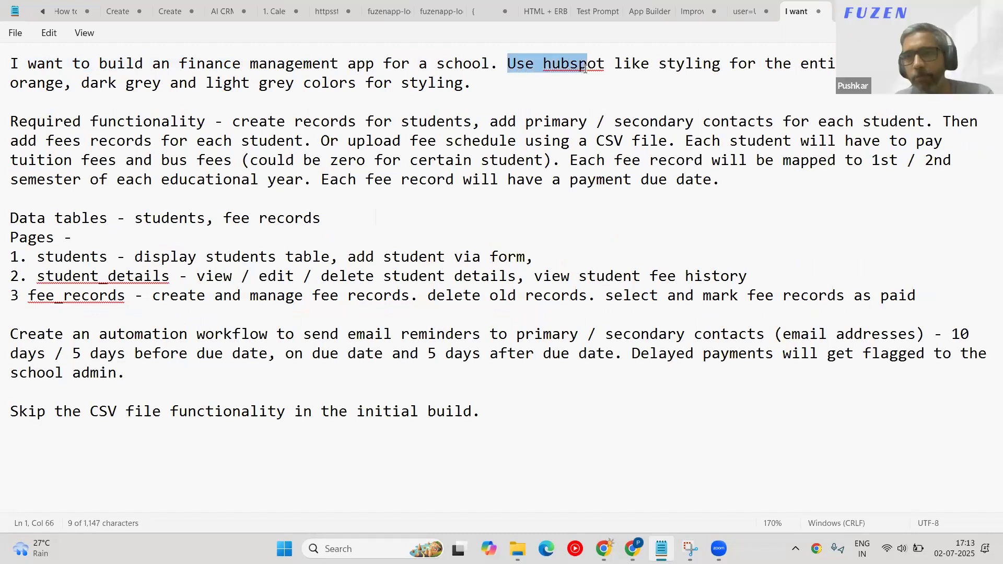
key(shift+Down)
key(shift+Down)
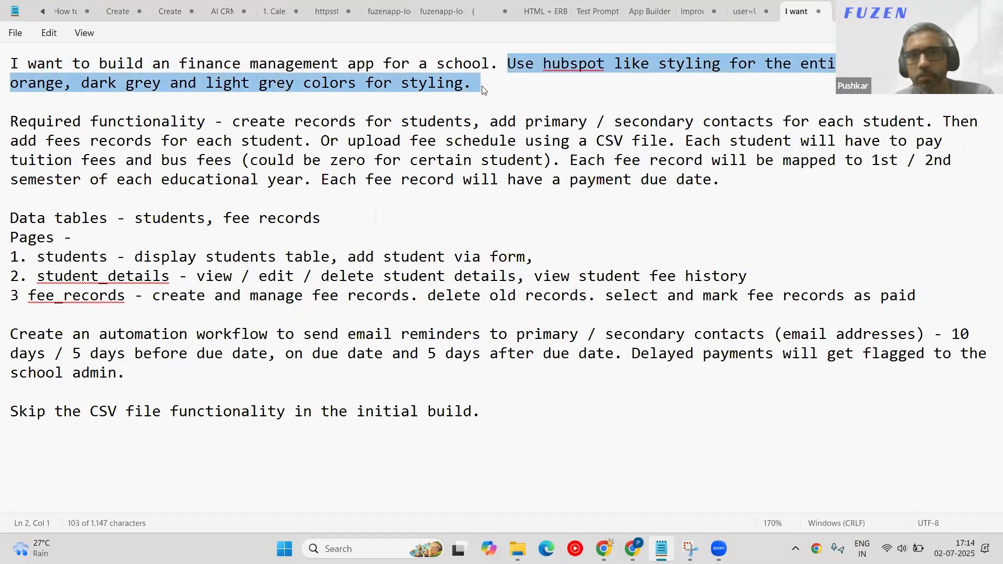
click(549, 81)
drag(507, 59, 541, 105)
click(543, 104)
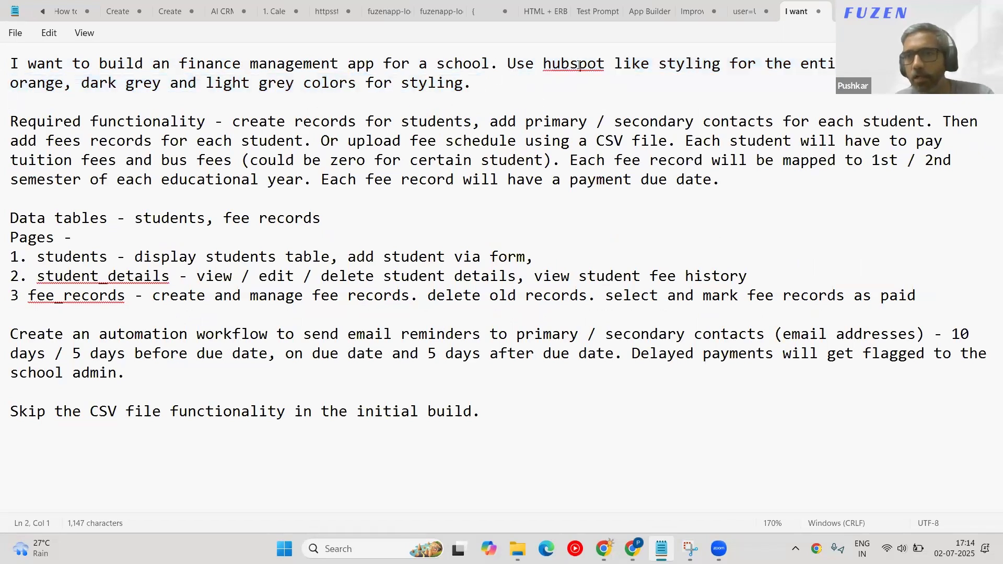
double_click(580, 66)
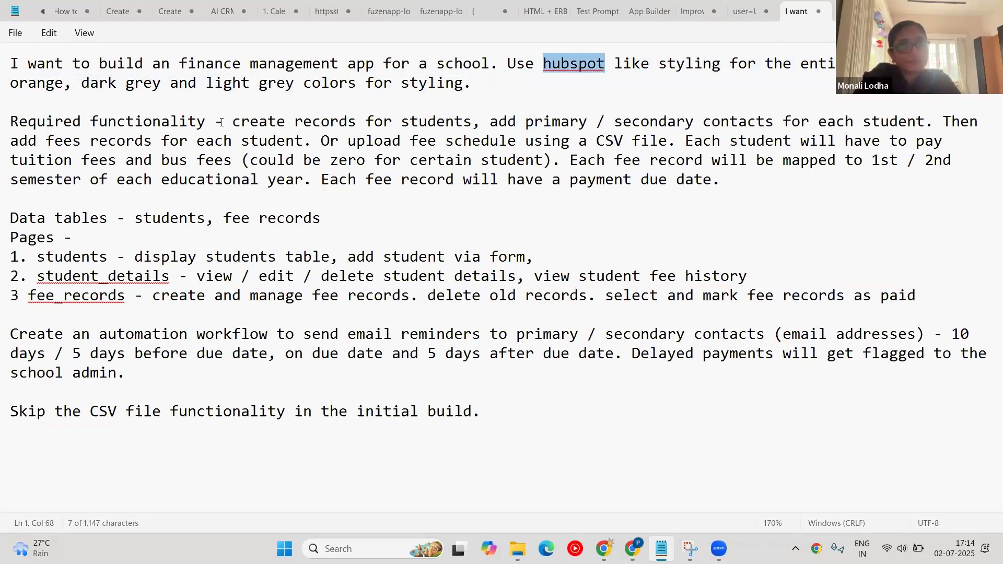
drag(232, 122, 739, 176)
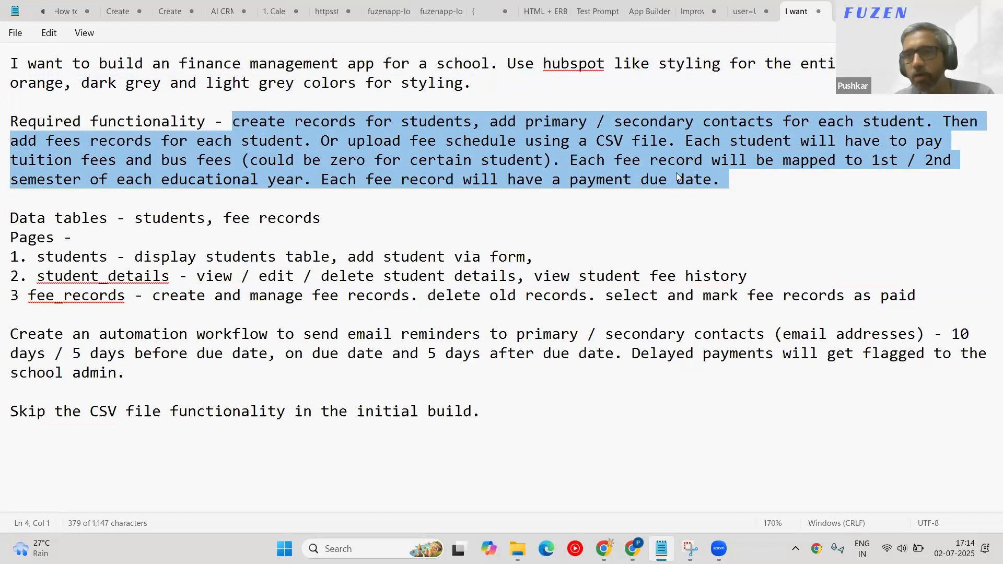
Highlight the functionality paragraph, from creating student records through primary / secondary contacts.
click(235, 125)
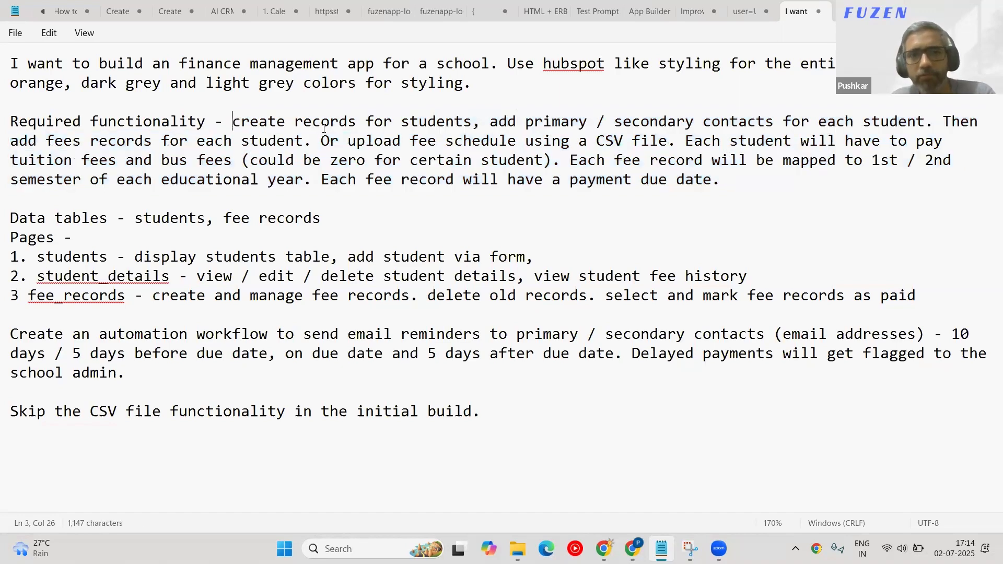
drag(234, 123, 719, 184)
click(679, 197)
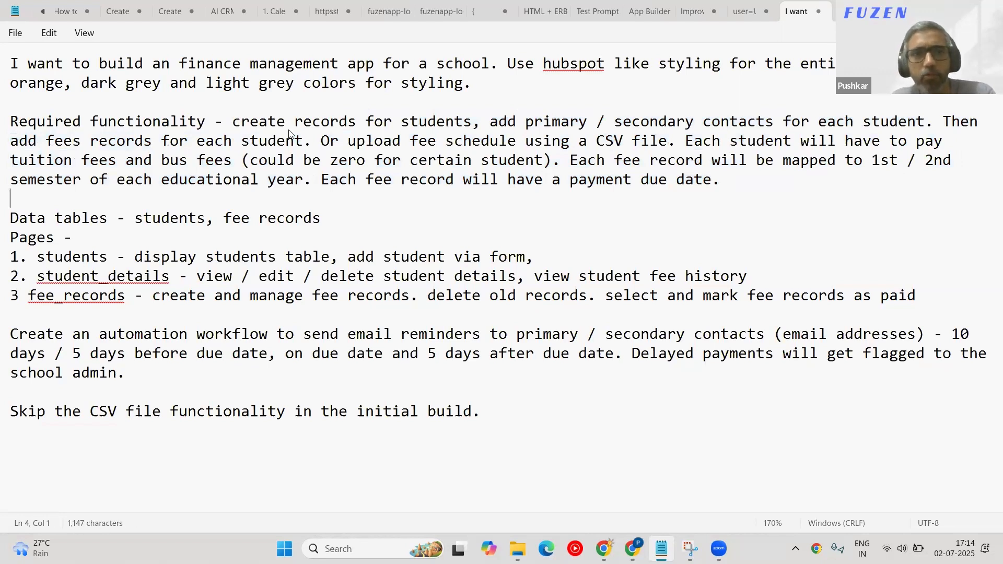
drag(233, 124, 565, 125)
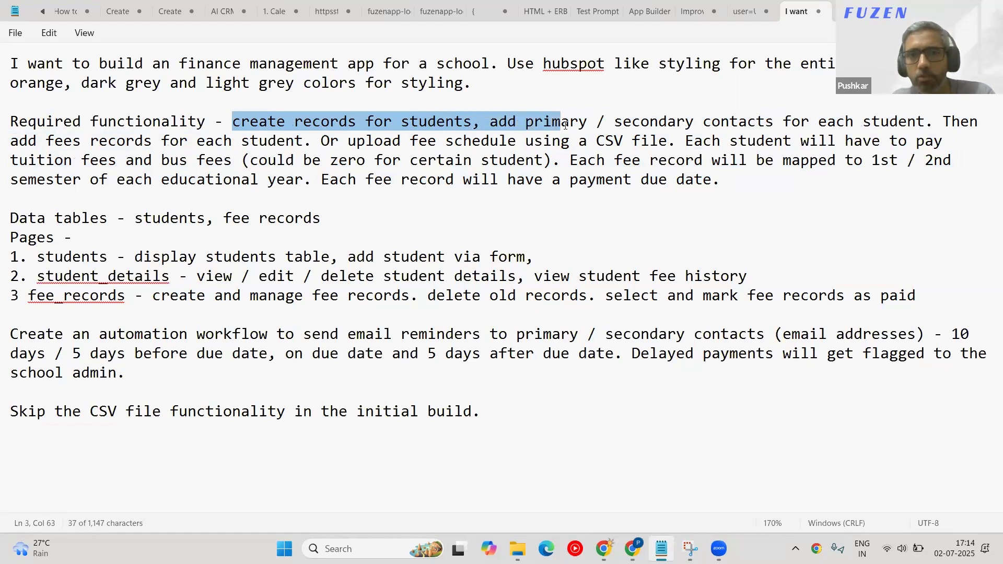
drag(631, 132, 698, 121)
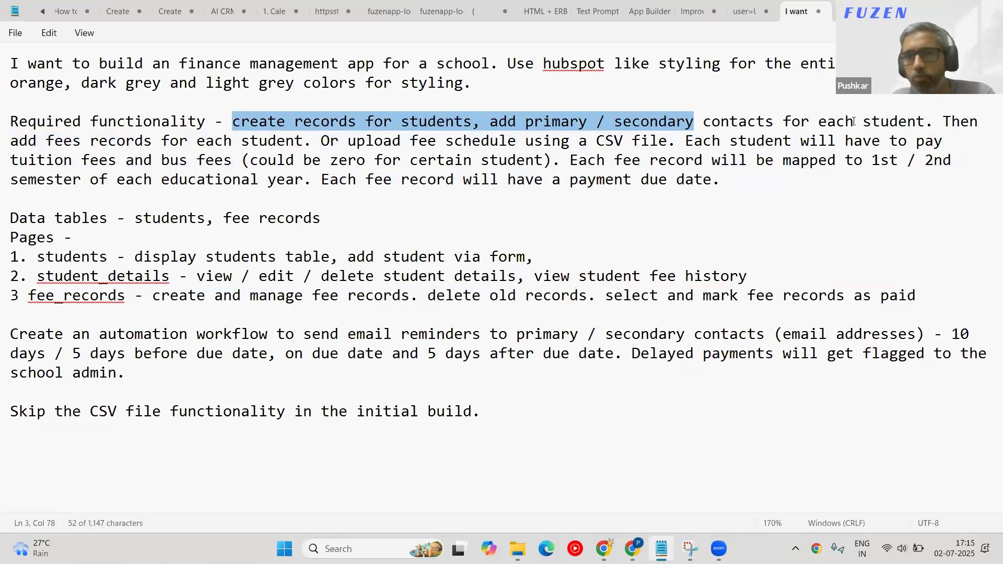
click(544, 123)
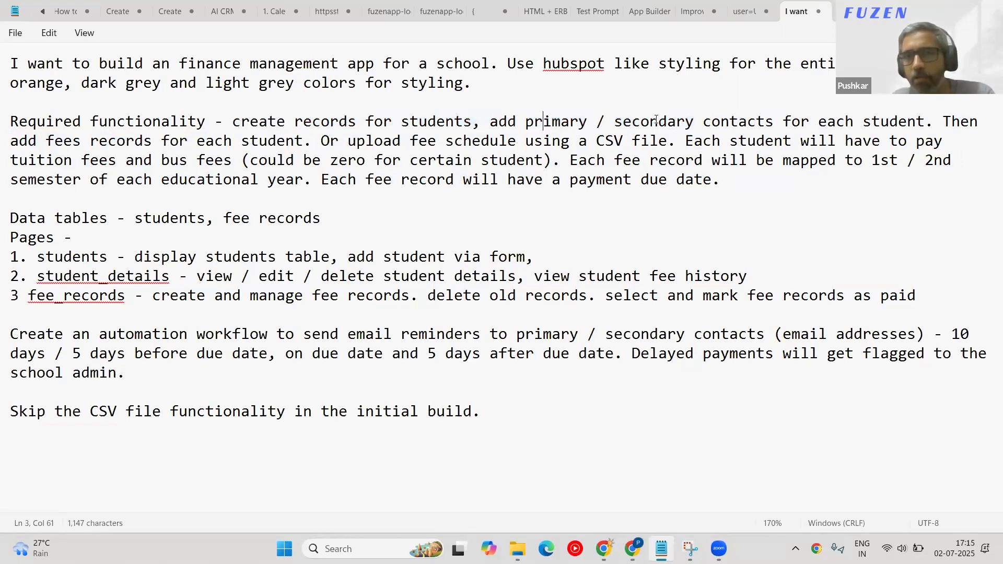
Add '(email, phone)' after contacts and mark the phone as '(optional)'.
click(775, 121)
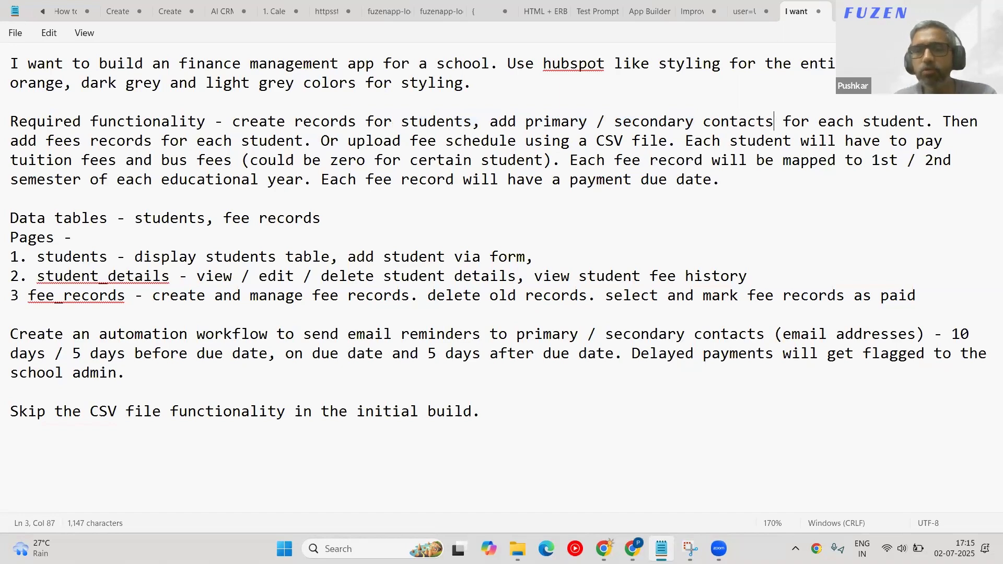
text((email, ph)
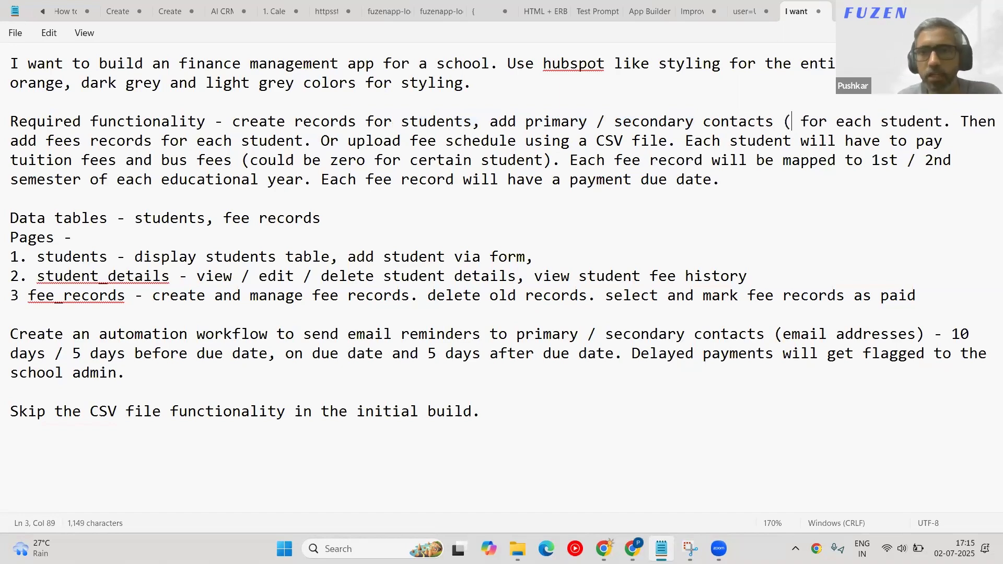
text(one))
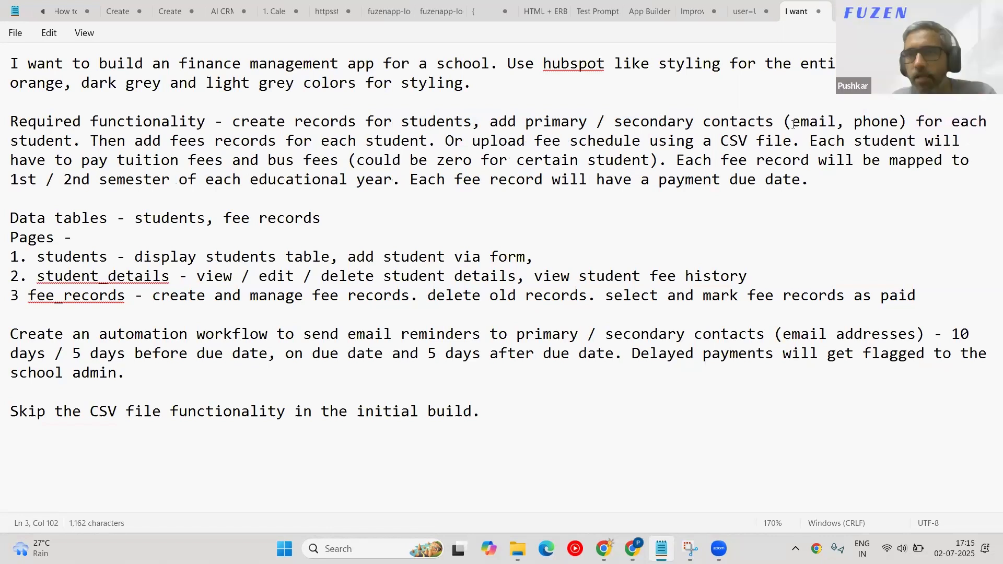
double_click(813, 121)
click(904, 126)
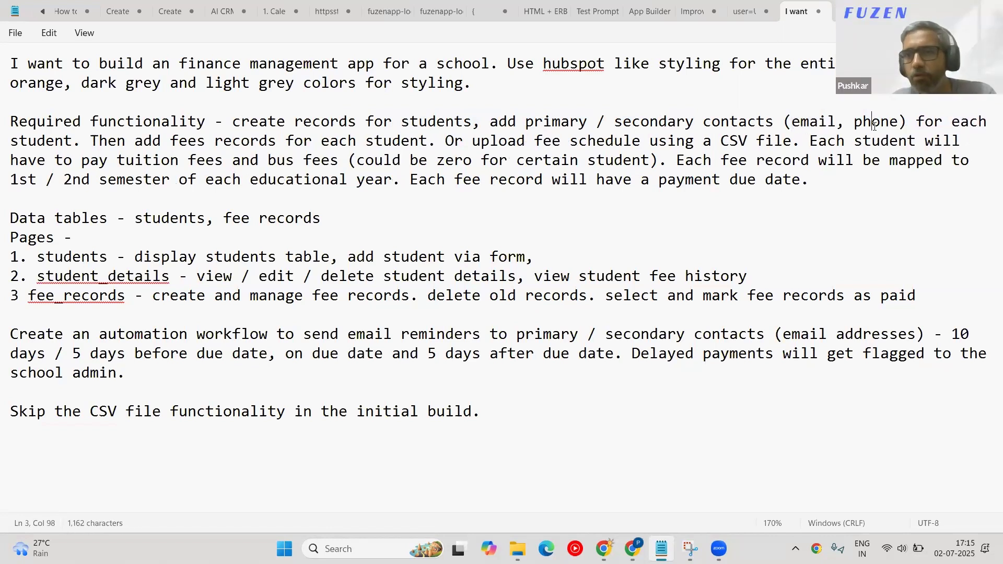
double_click(890, 122)
click(901, 121)
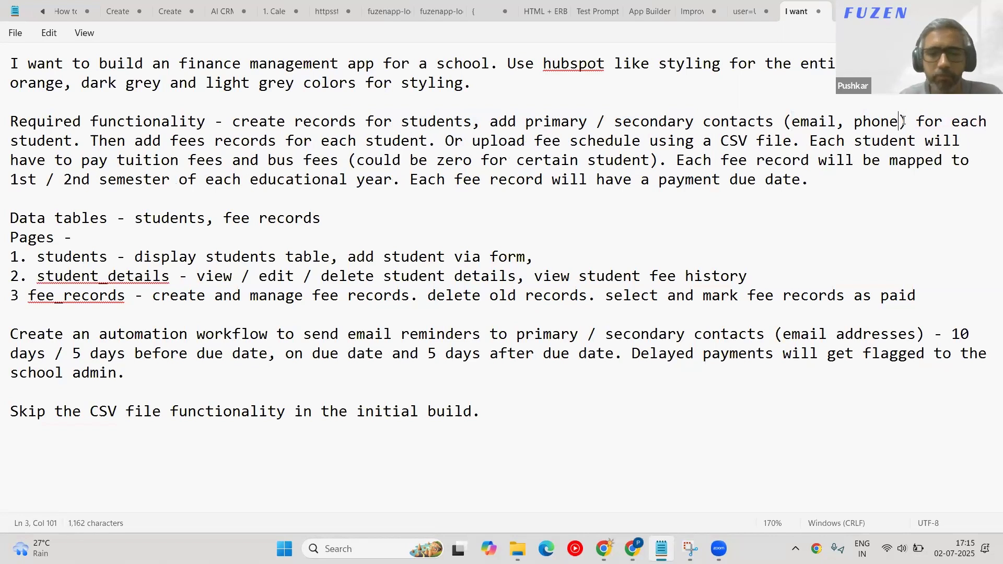
text((op)
text(tion)
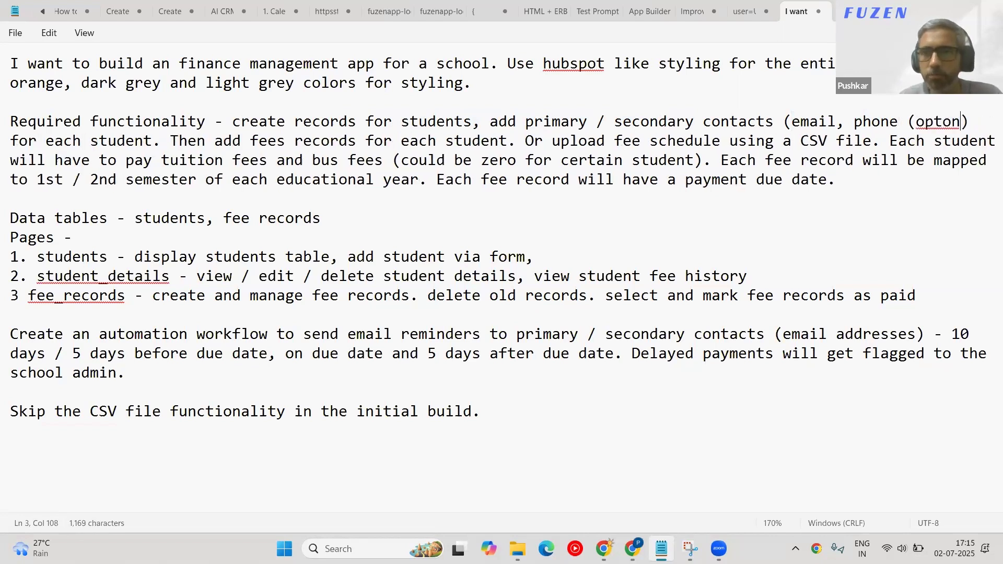
key(BackSpace)
key(BackSpace)
text(iona))
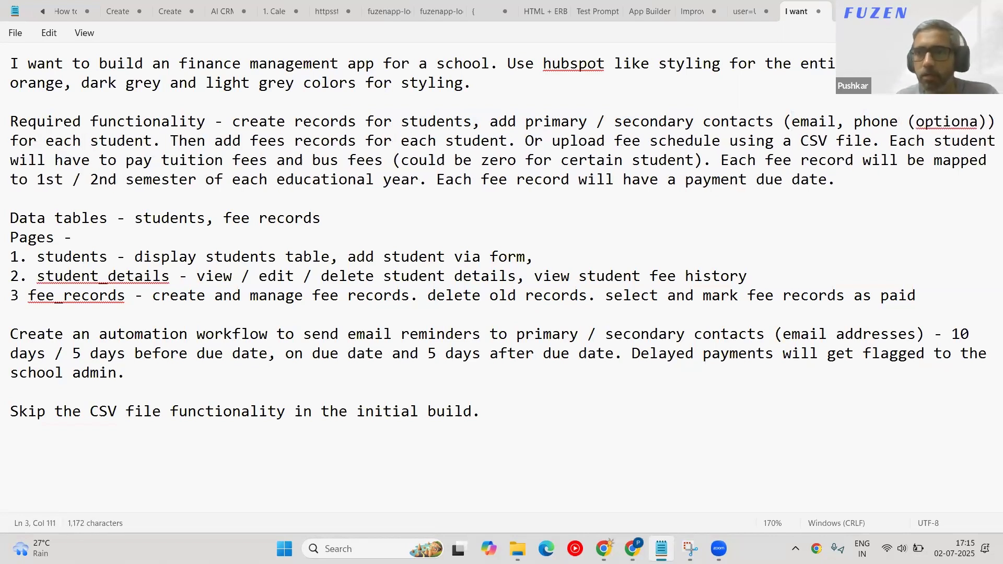
key(Left)
text(l)
key(Right)
key(Right)
key(Right)
key(Right)
key(Right)
key(Right)
key(Right)
key(Right)
key(Right)
key(Right)
key(Right)
key(Right)
key(Right)
key(Right)
key(Right)
key(Right)
key(Right)
key(Right)
key(Right)
key(Right)
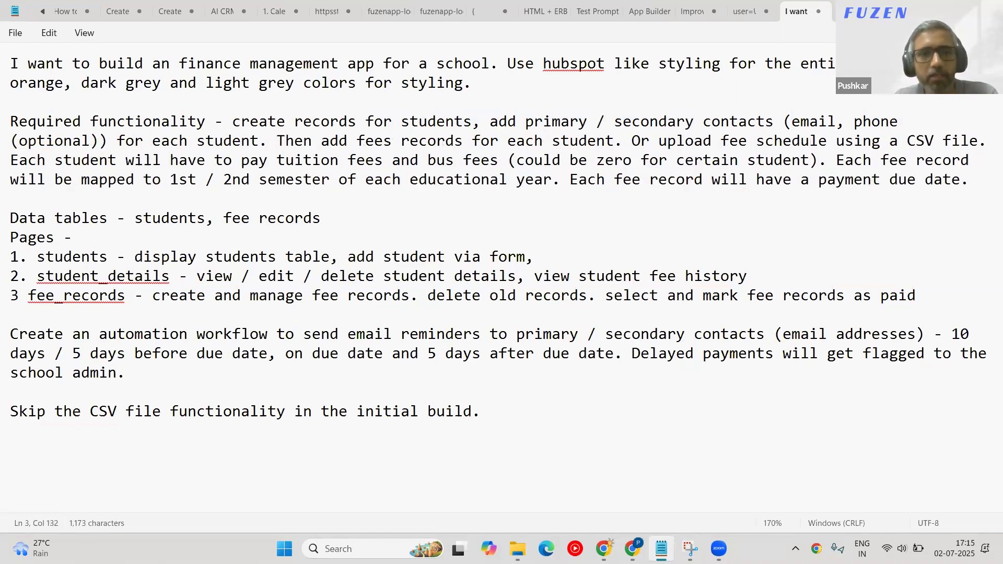
Highlight the fee records sentences, the CSV fee schedule upload option and the tuition and bus fees sentence.
key(shift+Down)
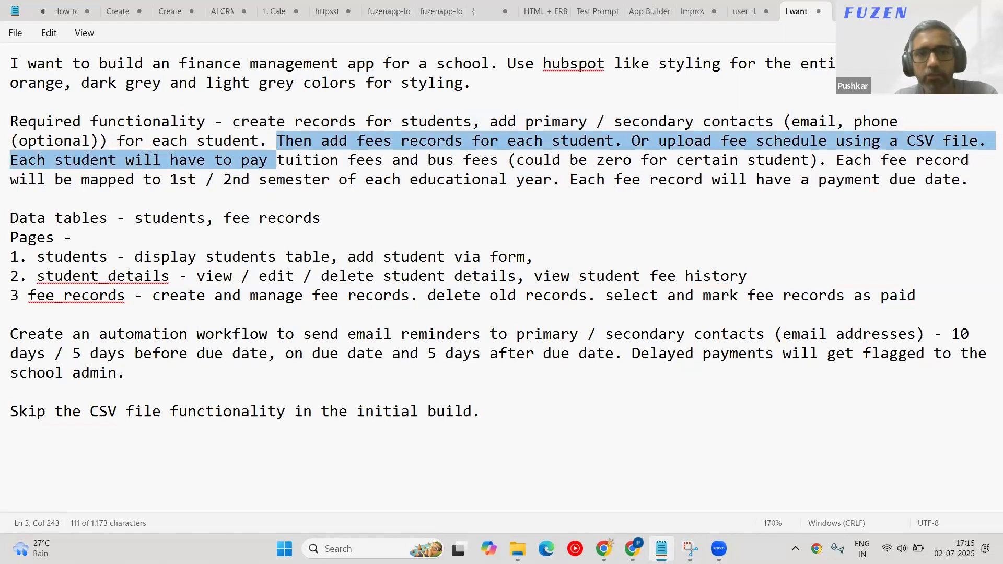
key(shift+Down)
key(shift+End)
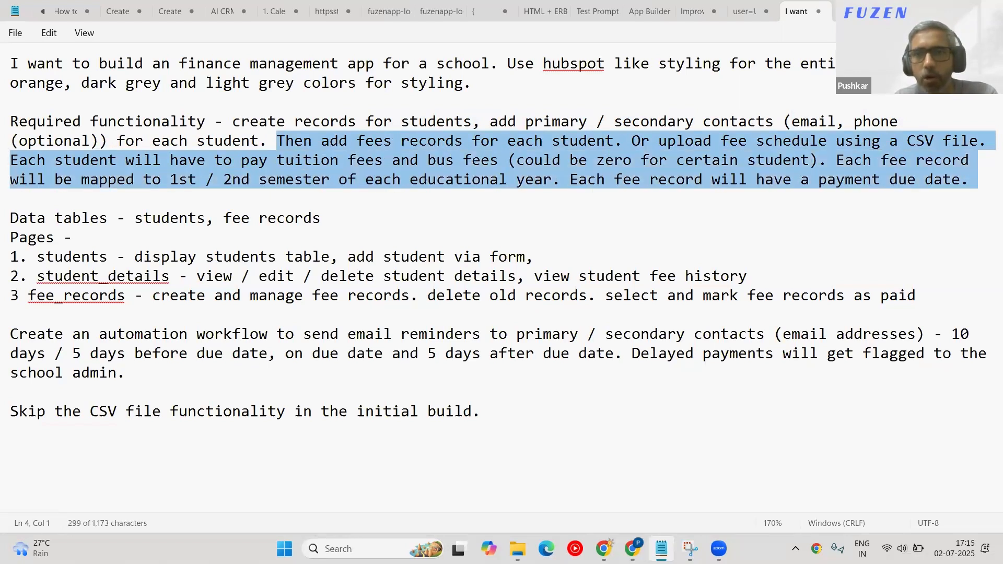
key(shift+Left)
key(shift+Right)
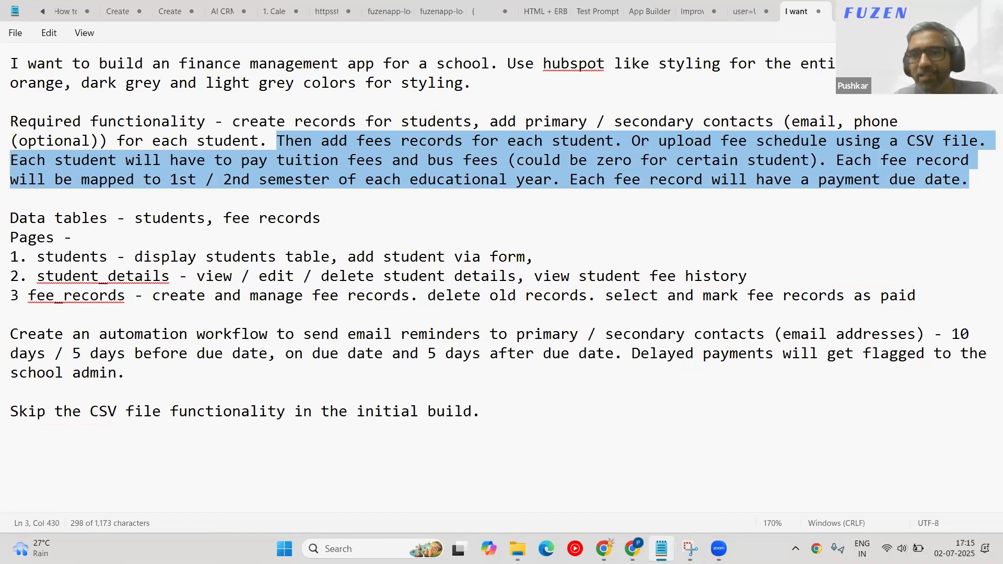
click(862, 162)
drag(632, 141, 978, 142)
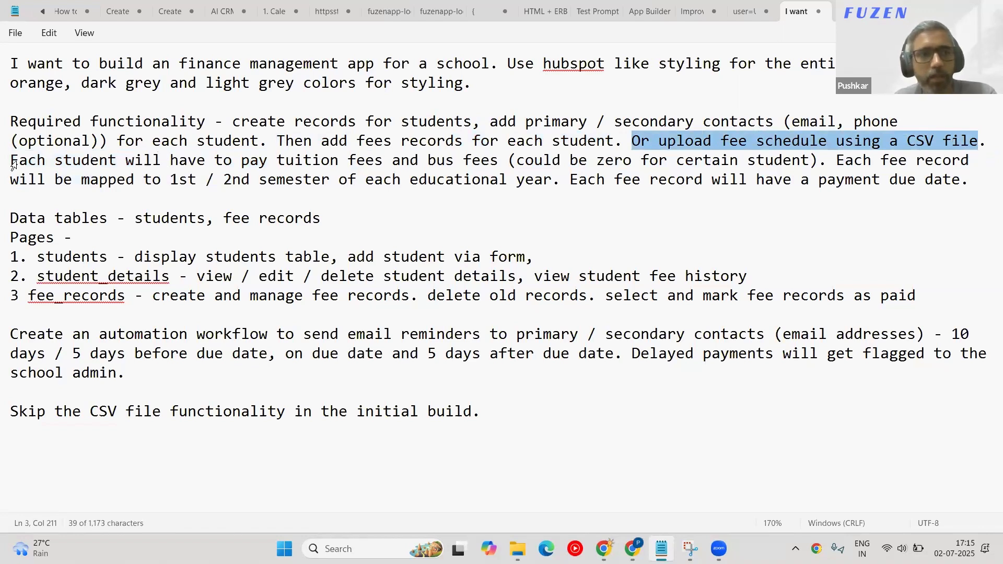
drag(13, 160, 483, 163)
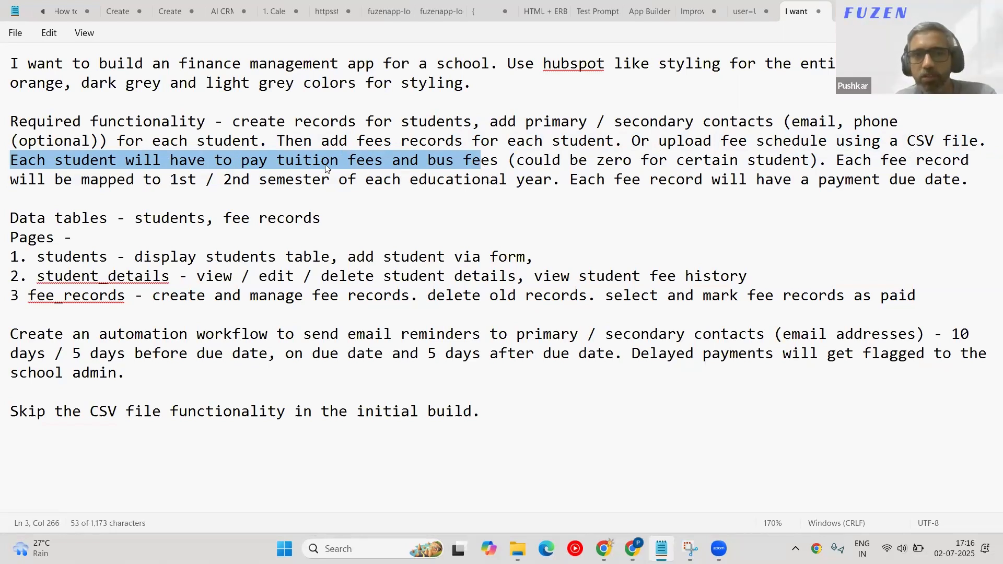
click(499, 158)
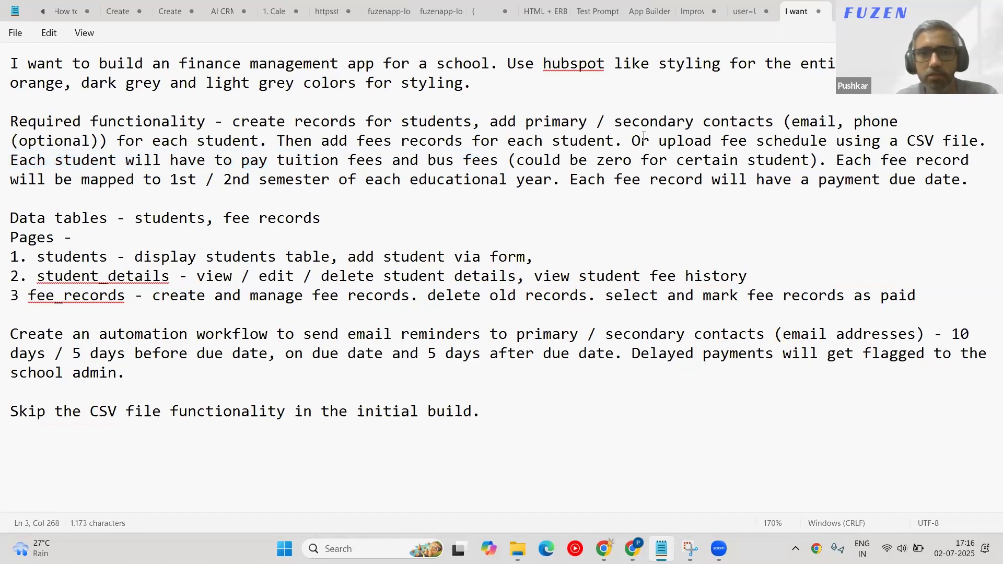
Replace the 'could be zero' note with 'optional', prefixed by 'bus fees - '.
shift+click(812, 160)
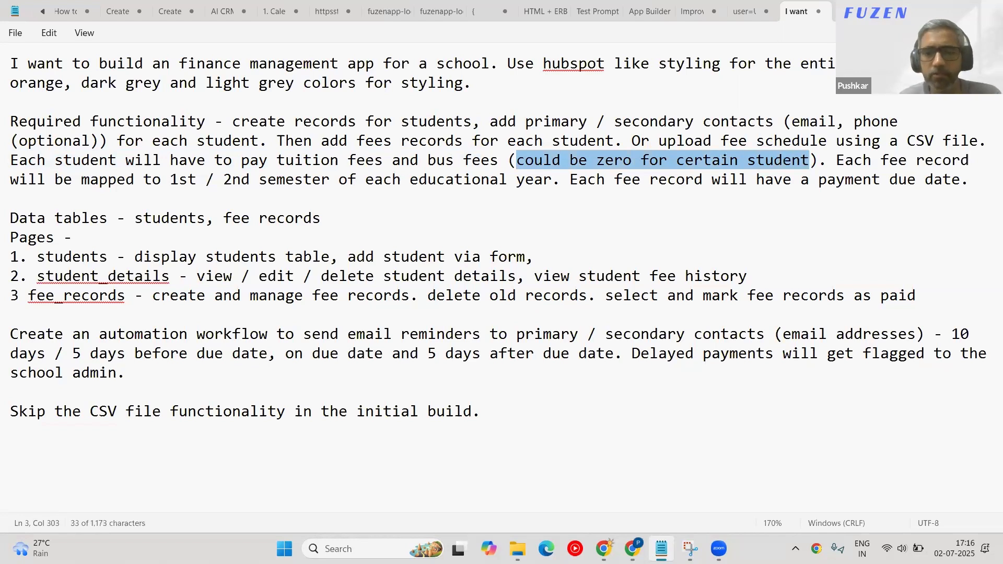
text(optin)
key(BackSpace)
text(onal)
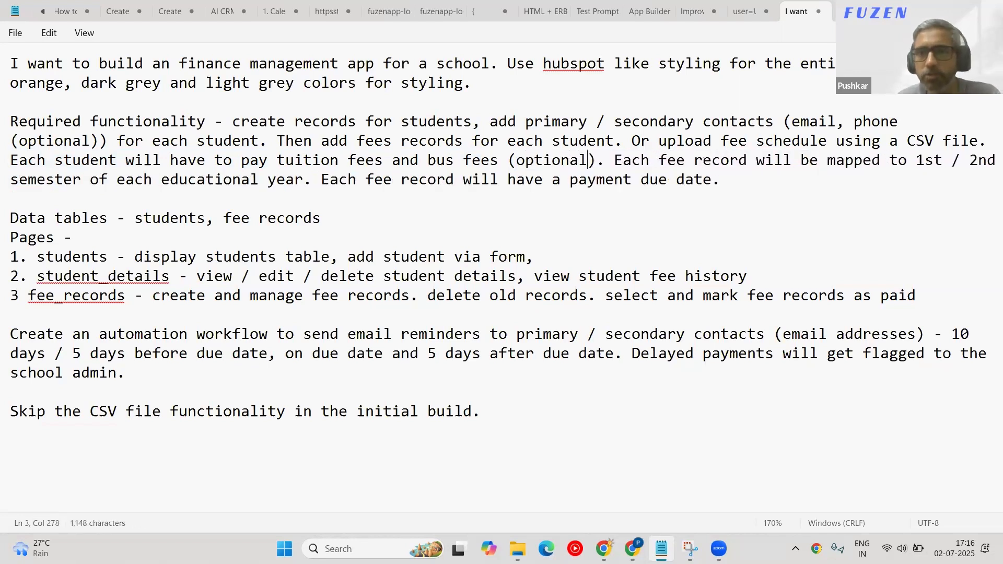
click(513, 161)
text(but)
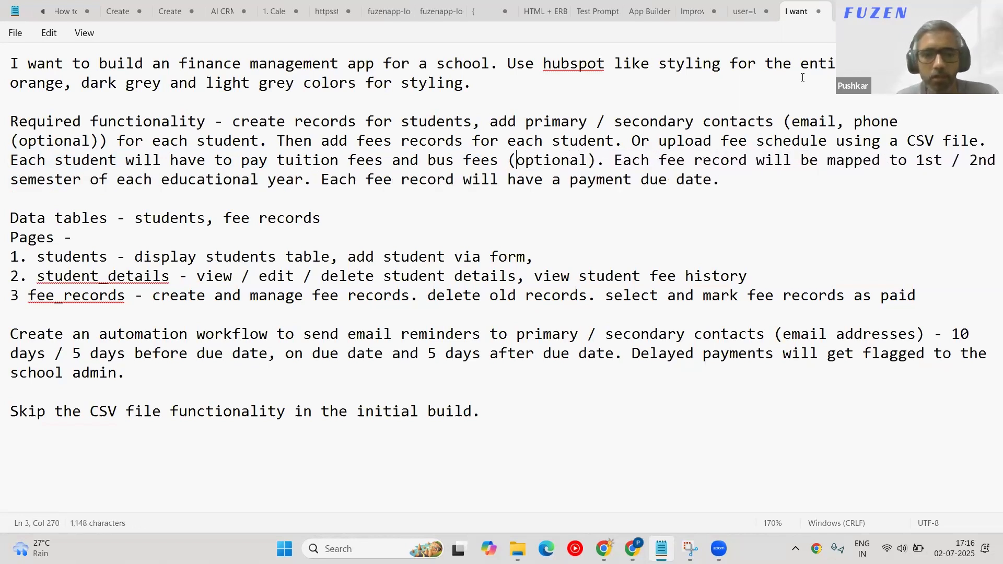
key(BackSpace)
text(s fees -)
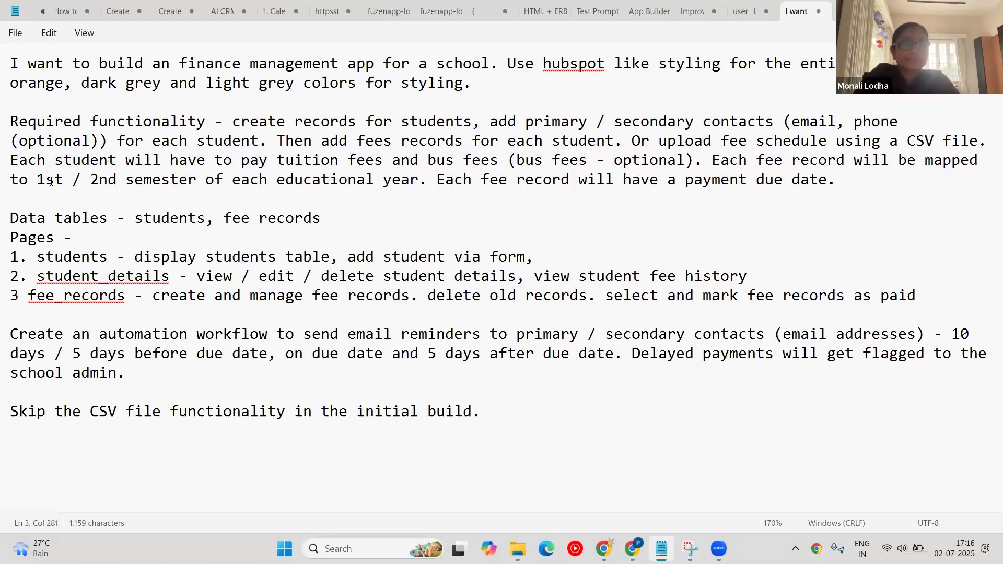
drag(37, 179, 198, 182)
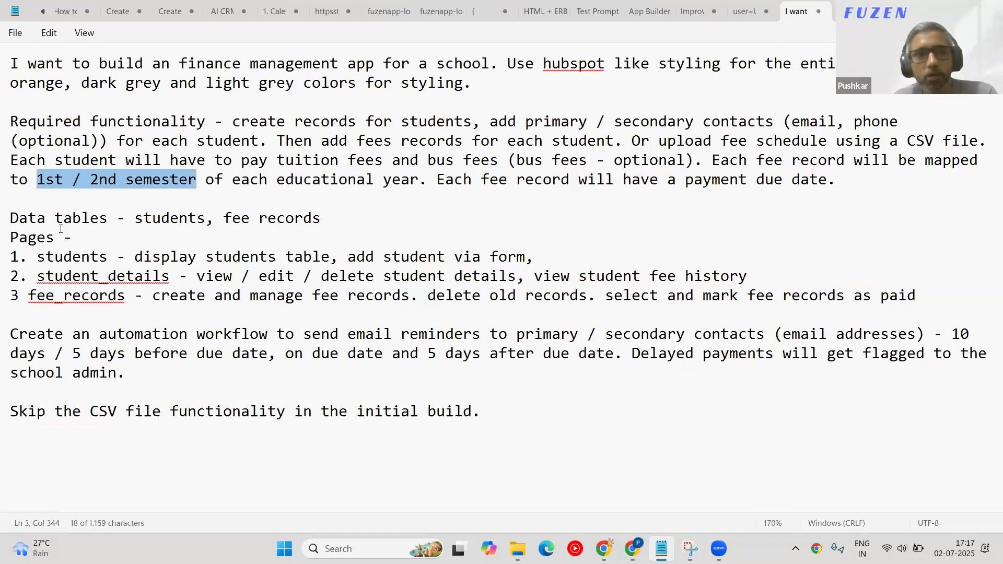
drag(711, 160, 427, 179)
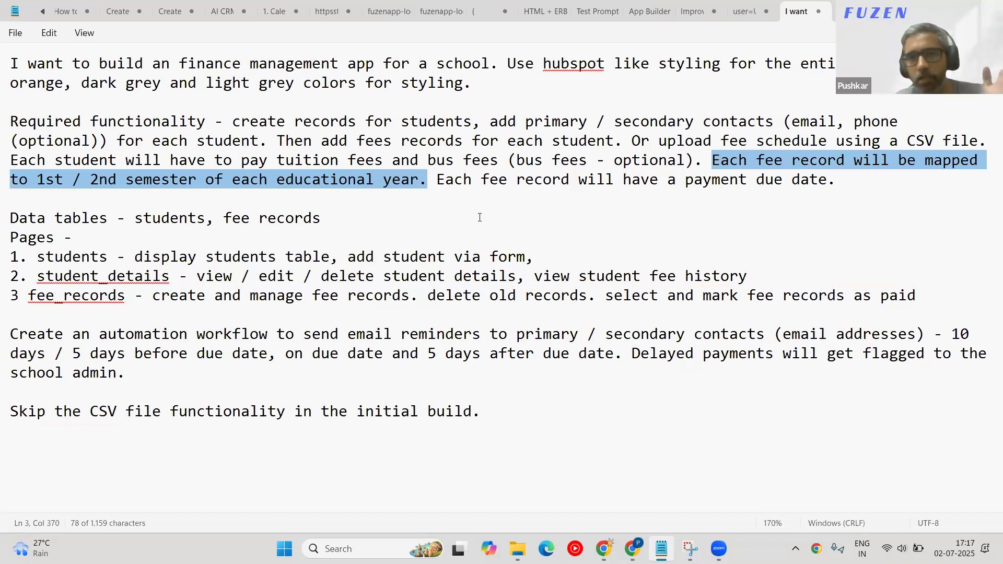
drag(437, 180, 828, 184)
Append that each fee record has status unpaid, paid or partially paid, plus remarks for each record.
click(858, 185)
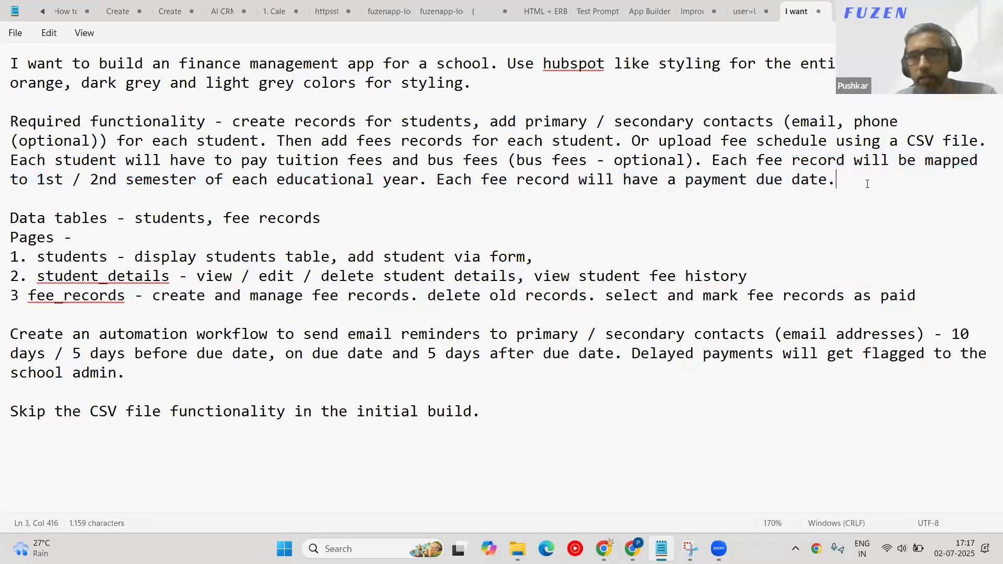
key(BackSpace)
text(. Each f)
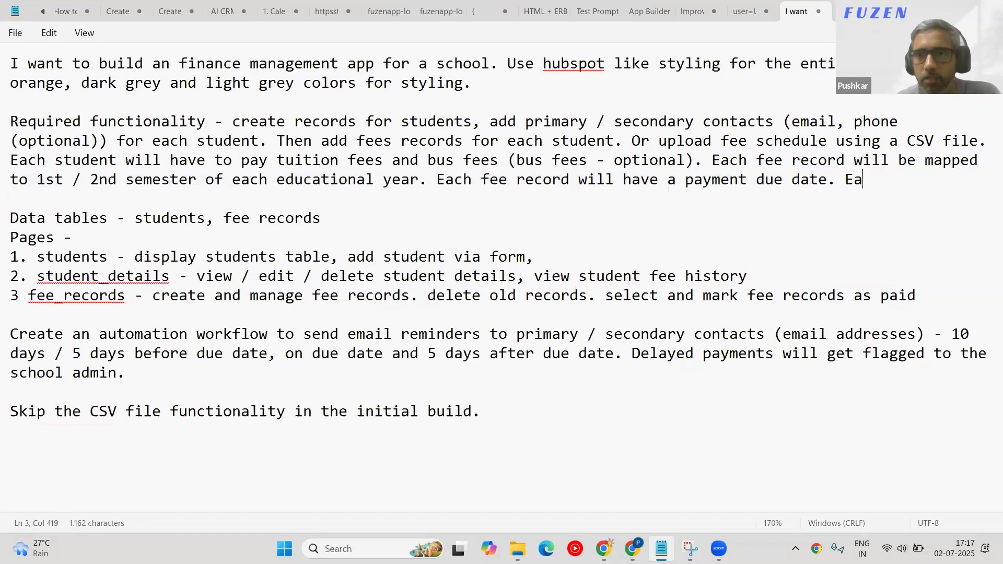
text(ee reco)
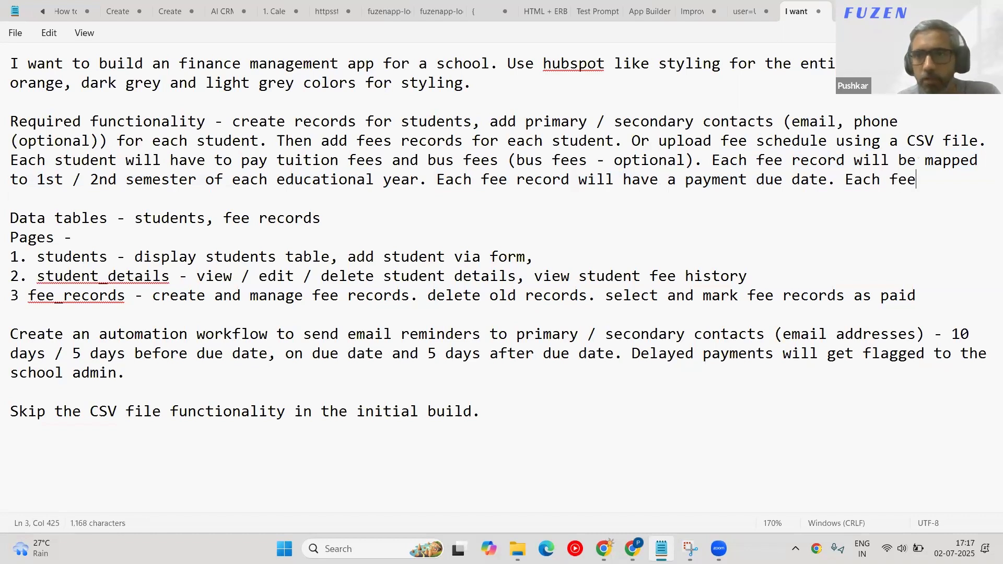
text(rd )
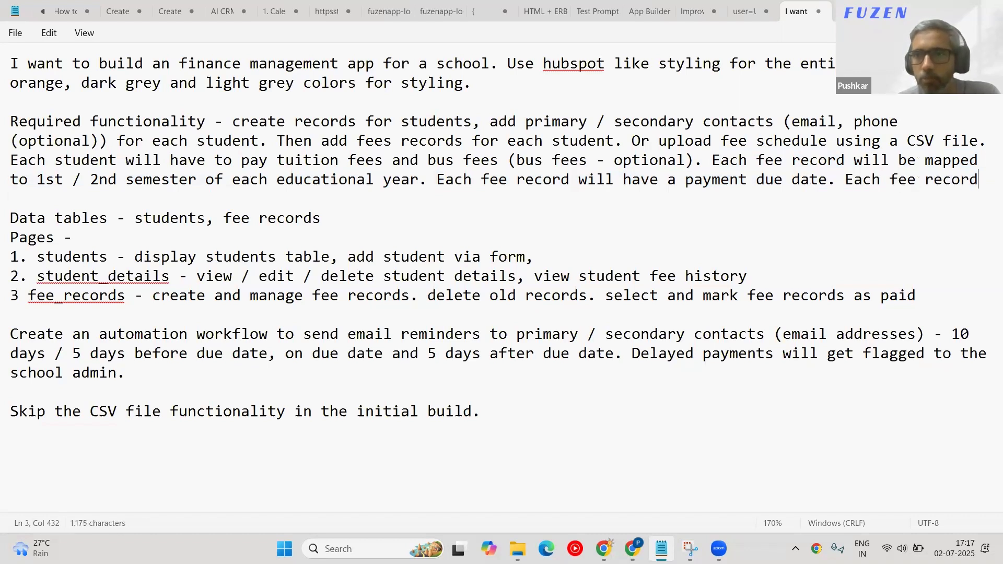
text(will have )
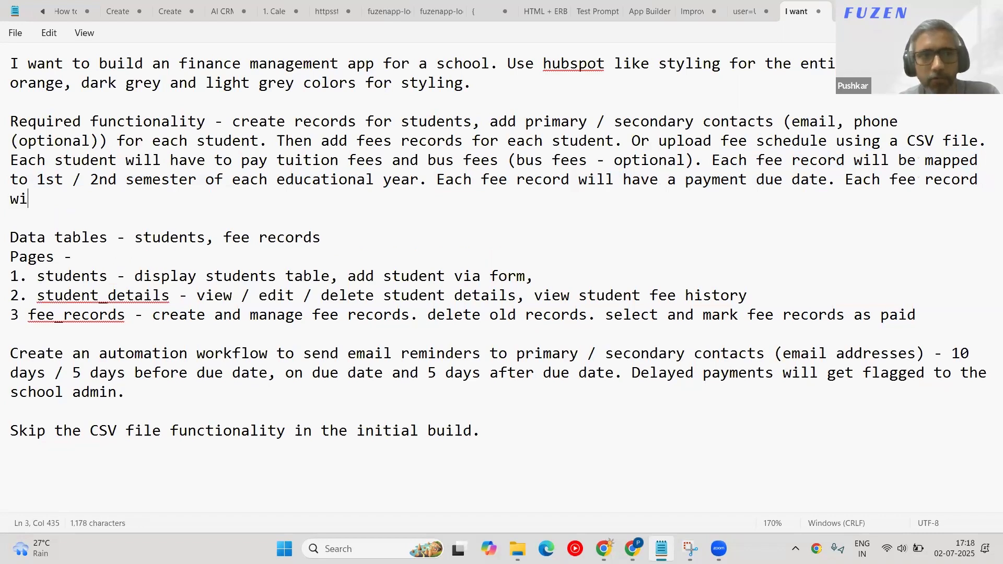
text(status - )
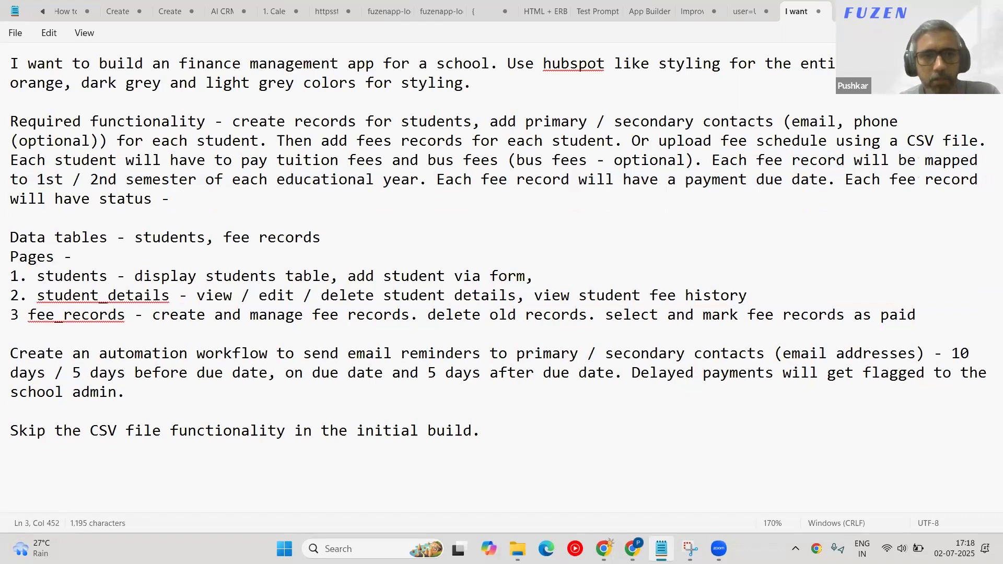
text(crea)
key(BackSpace)
key(BackSpace)
key(BackSpace)
key(BackSpace)
text(un)
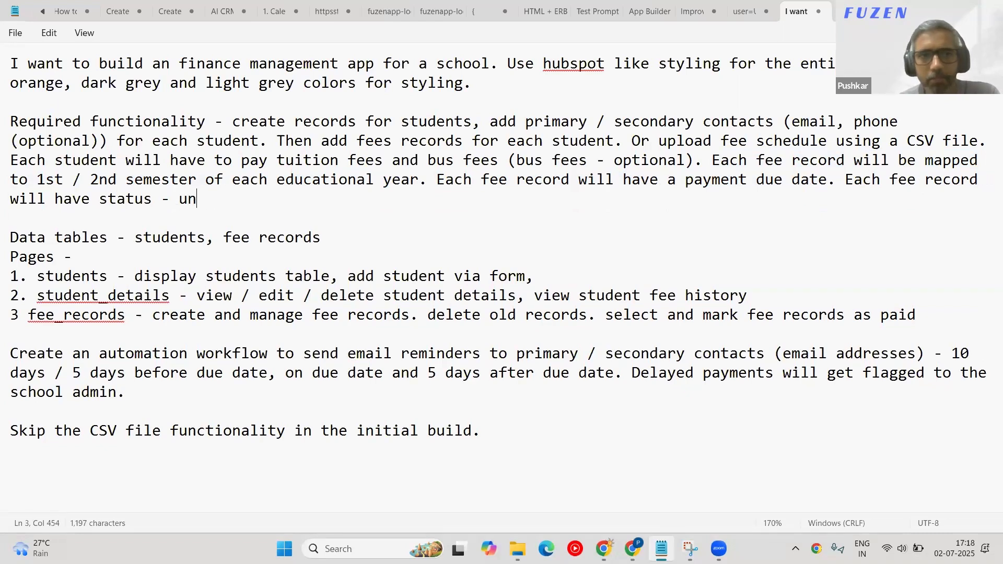
text(ap)
key(BackSpace)
key(BackSpace)
text(paid, paid, pa)
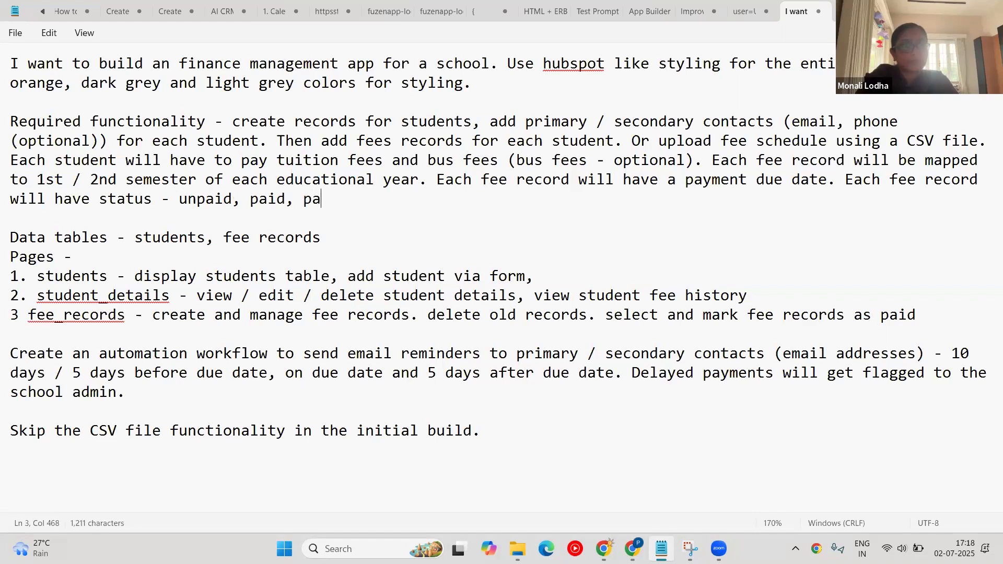
text(rtial)
key(BackSpace)
text(l)
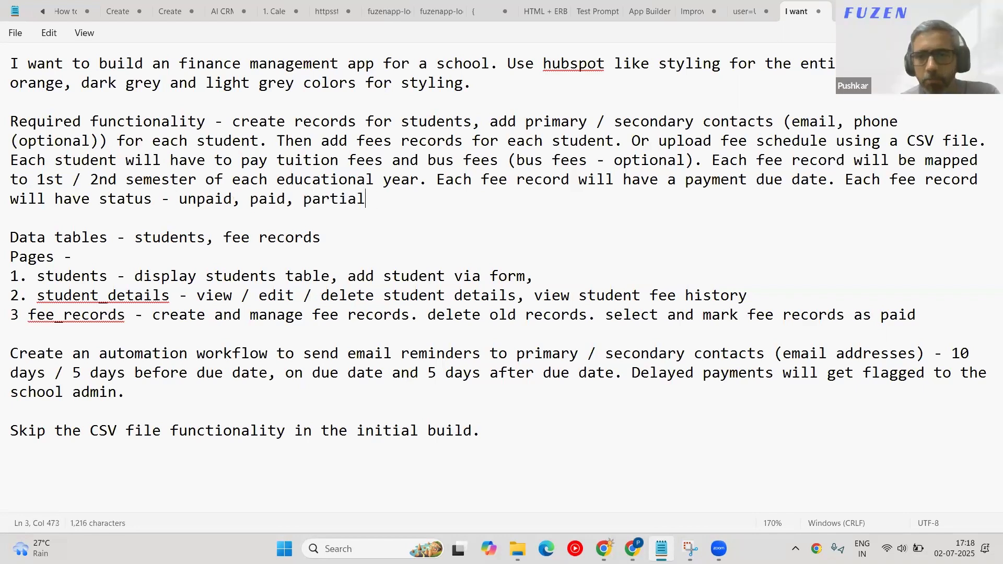
text(ly paid.)
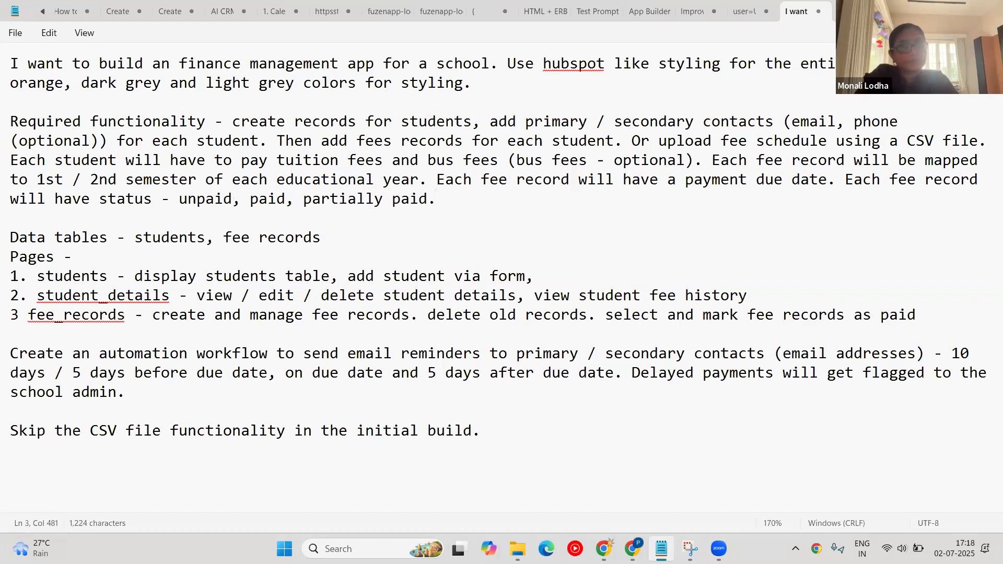
text( Add remarks fo)
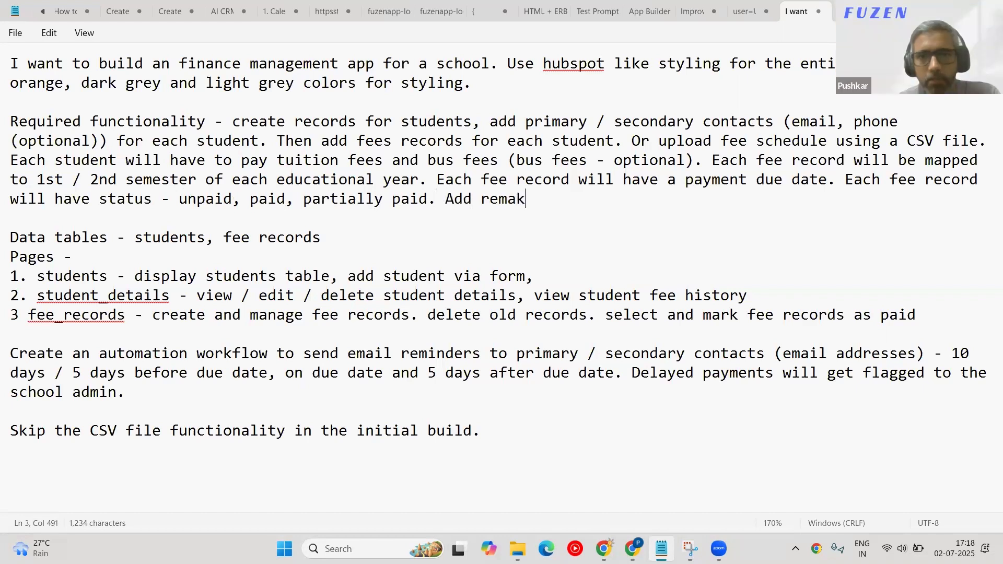
text(r)
key(BackSpace)
key(BackSpace)
text(rks for each)
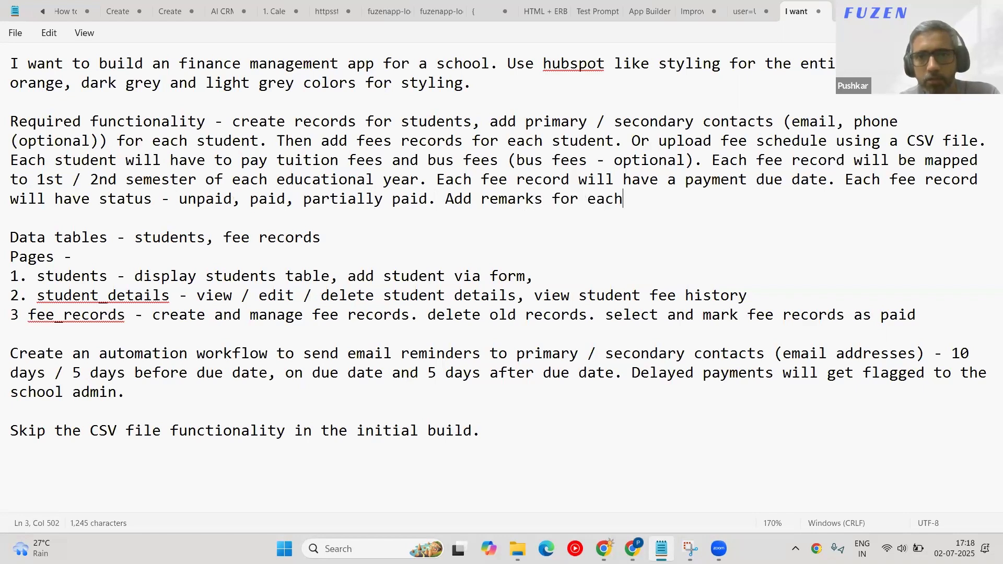
text( fee record )
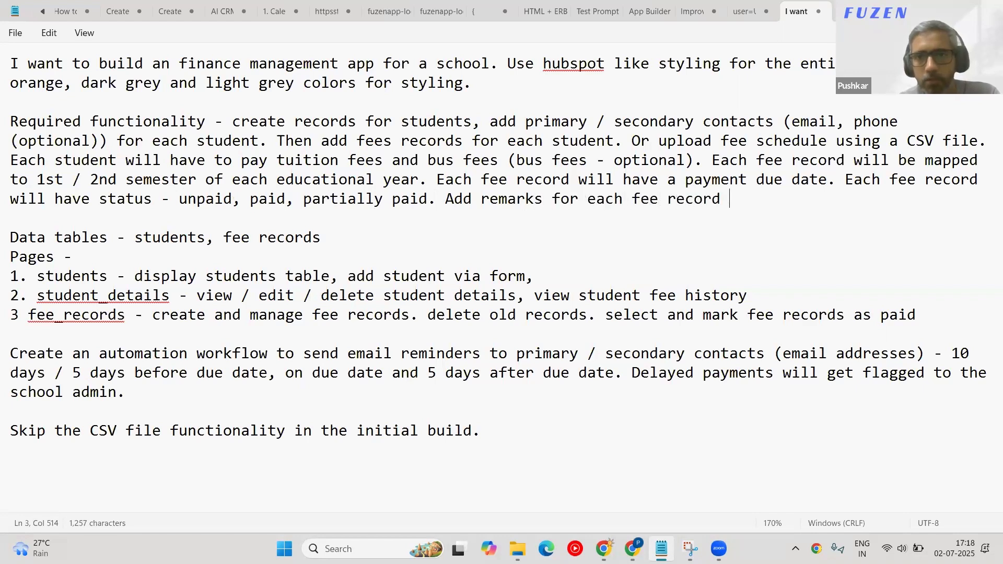
text(as well.)
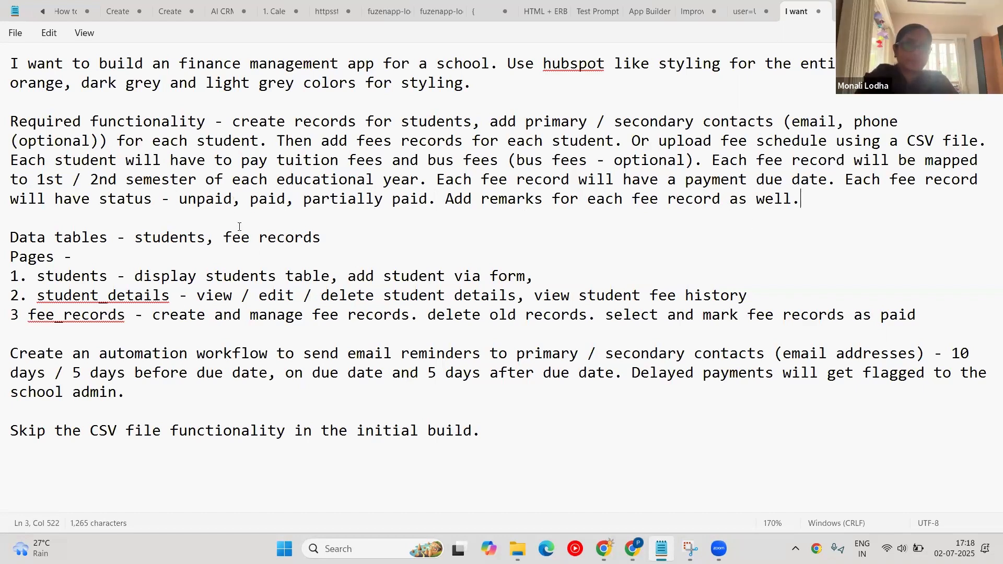
click(345, 233)
key(Return)
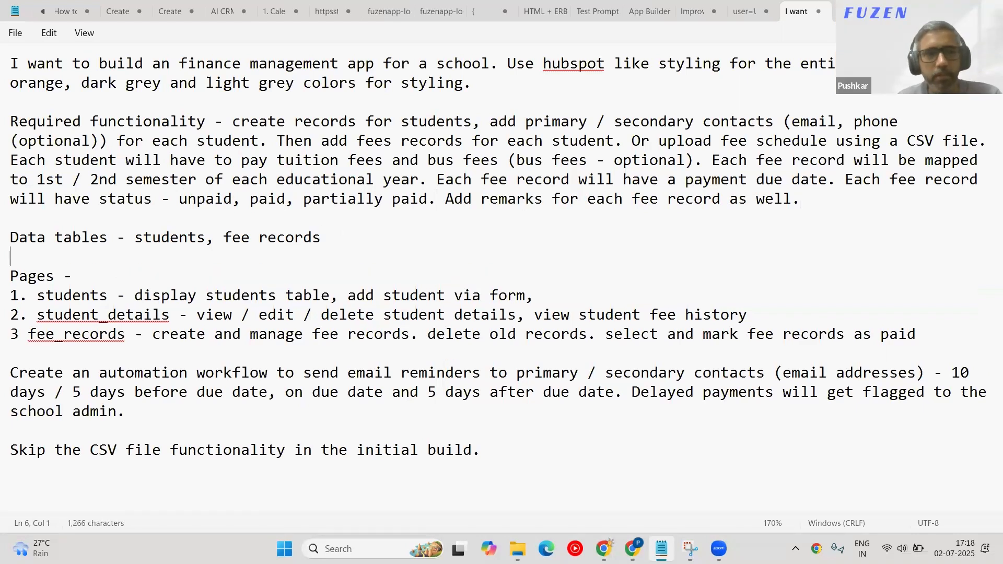
drag(12, 241, 357, 236)
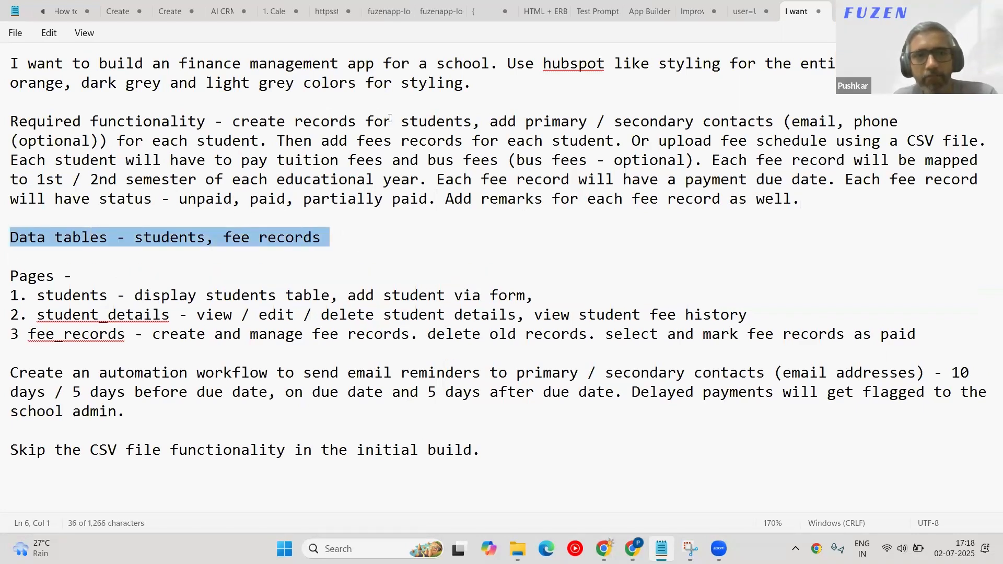
double_click(410, 122)
drag(225, 237, 314, 237)
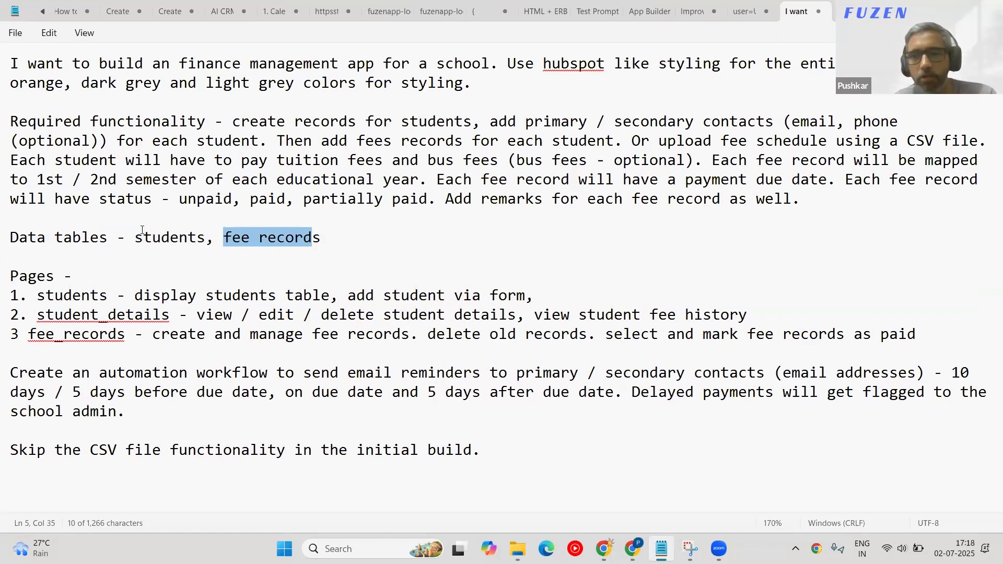
drag(332, 238, 13, 240)
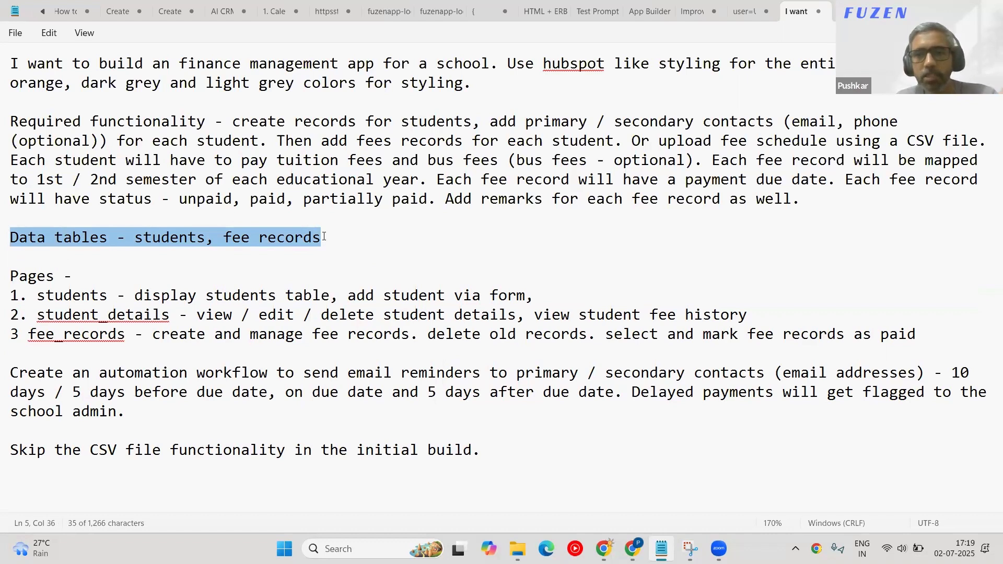
double_click(162, 237)
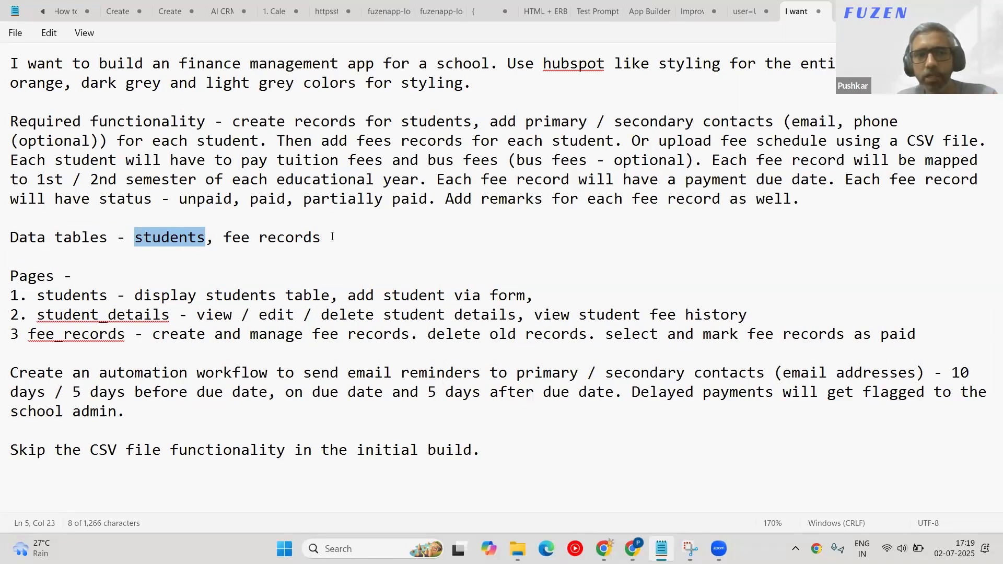
drag(840, 193, 9, 110)
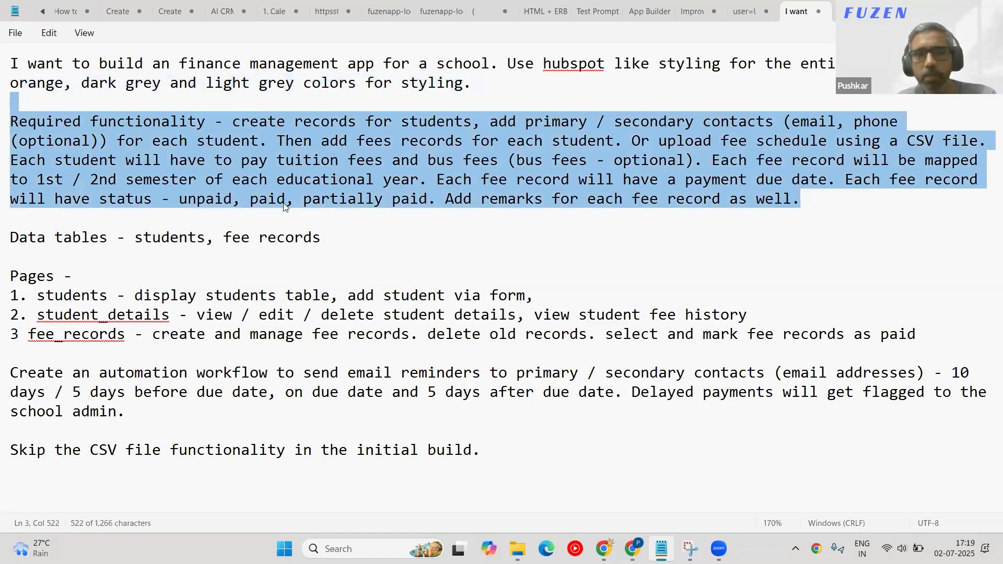
triple_click(79, 229)
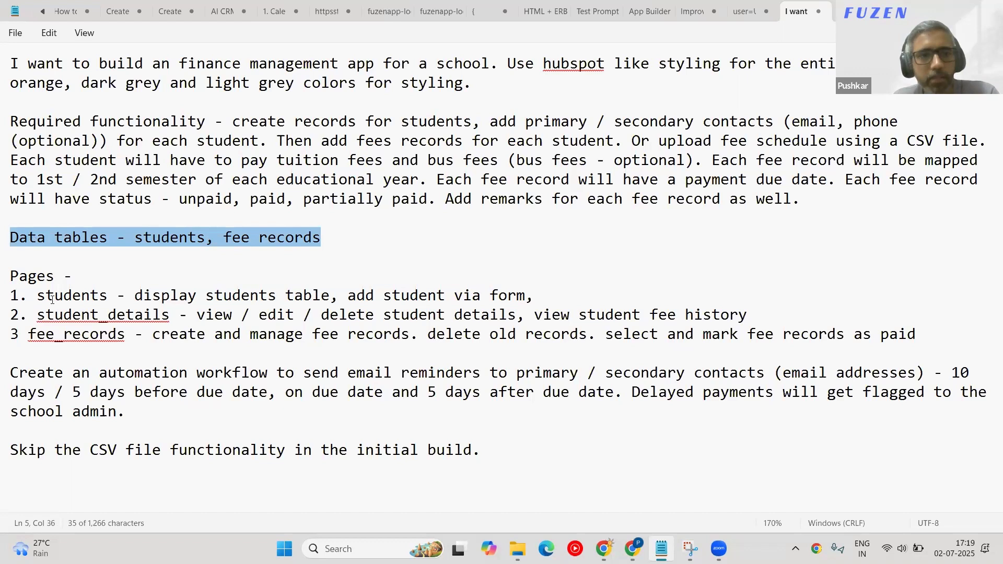
drag(38, 295, 142, 295)
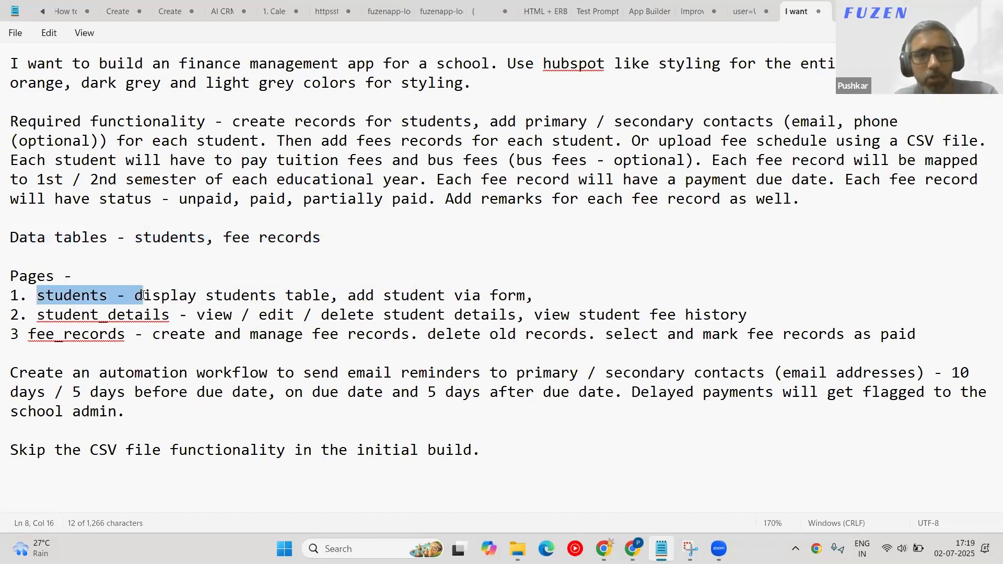
drag(142, 295, 530, 295)
click(428, 314)
click(553, 295)
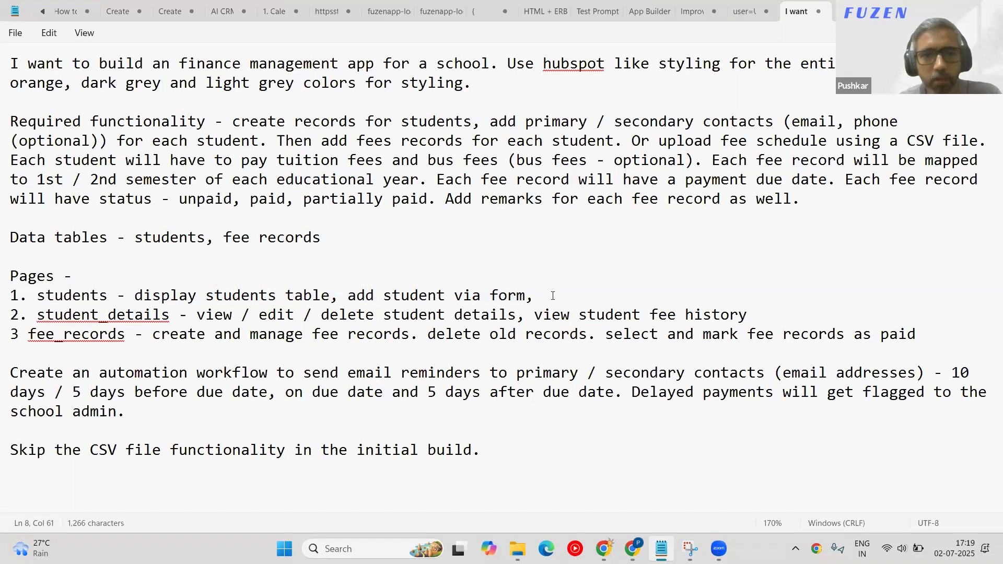
Insert 'with edit and delete buttons' after students table, then review the student_details and fee_records lines.
click(331, 296)
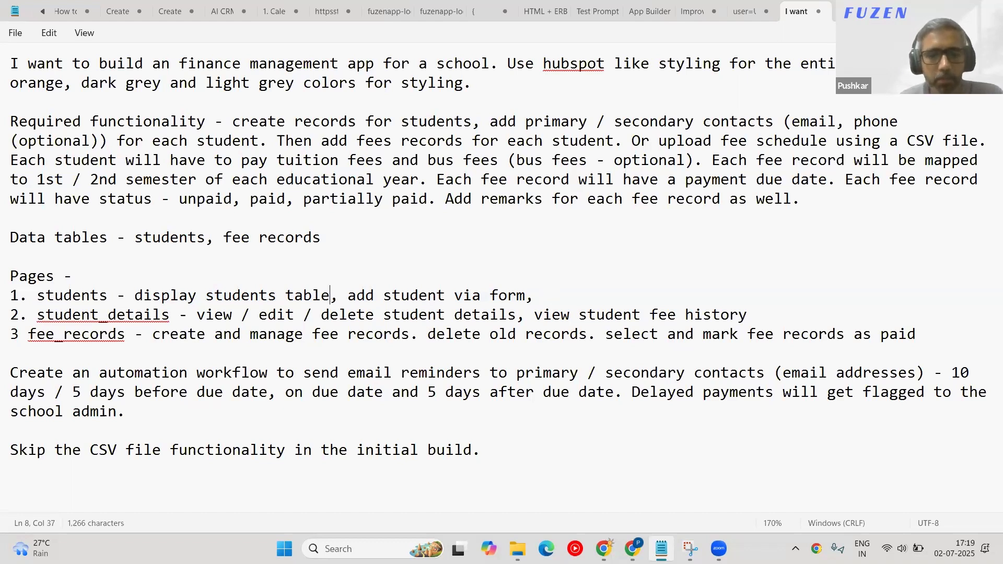
text(with edit )
text(and delete butto)
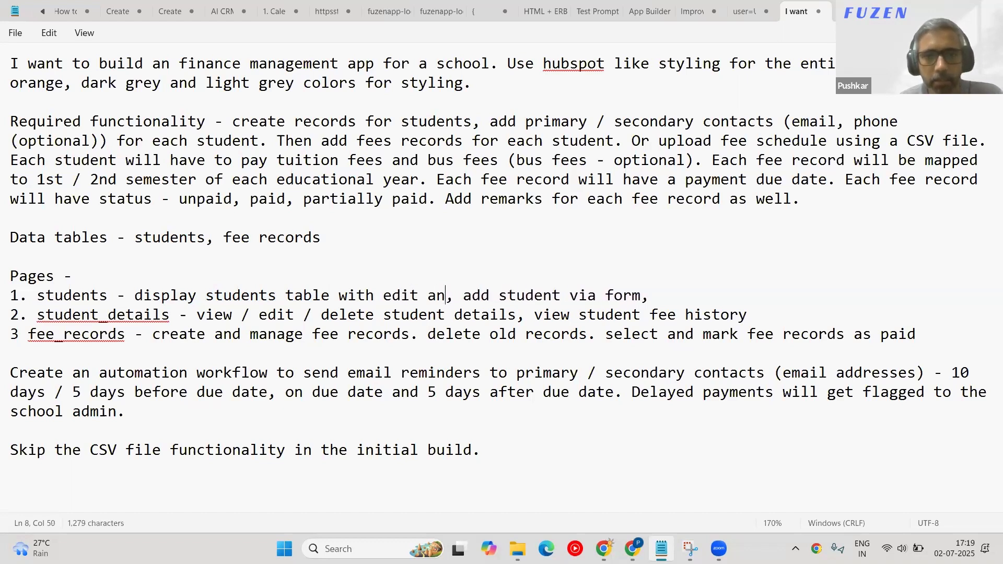
text(ns)
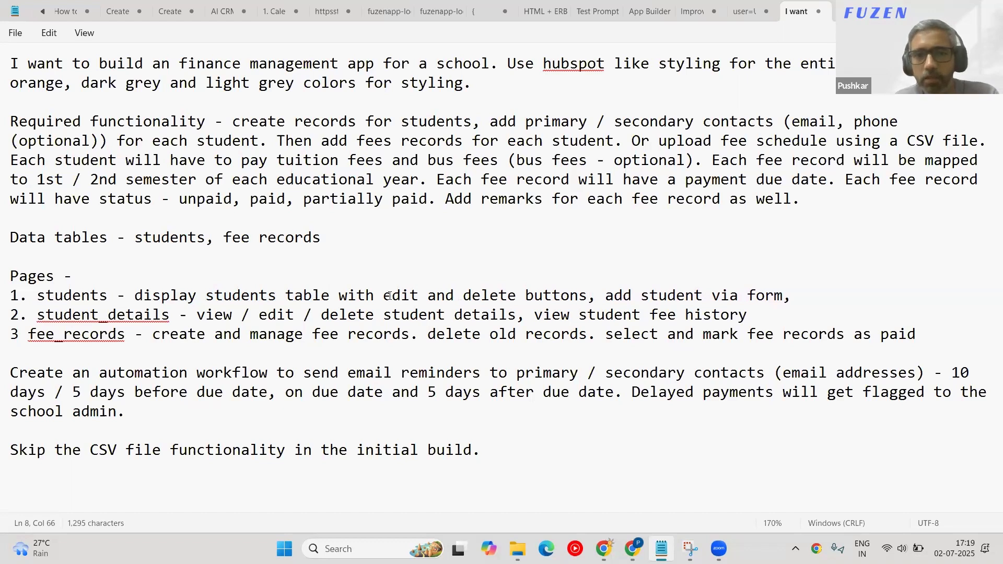
drag(383, 295, 588, 299)
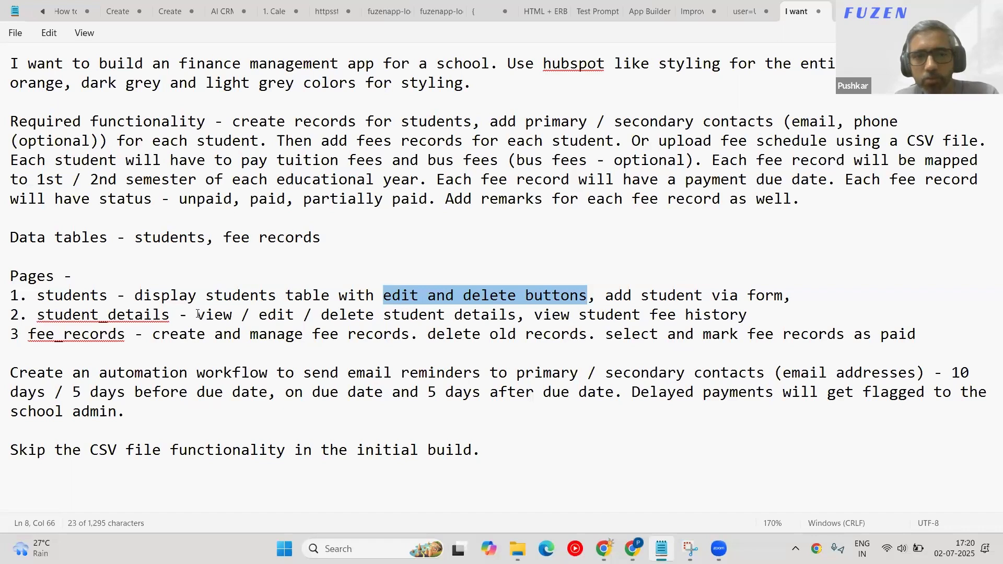
drag(197, 314, 519, 313)
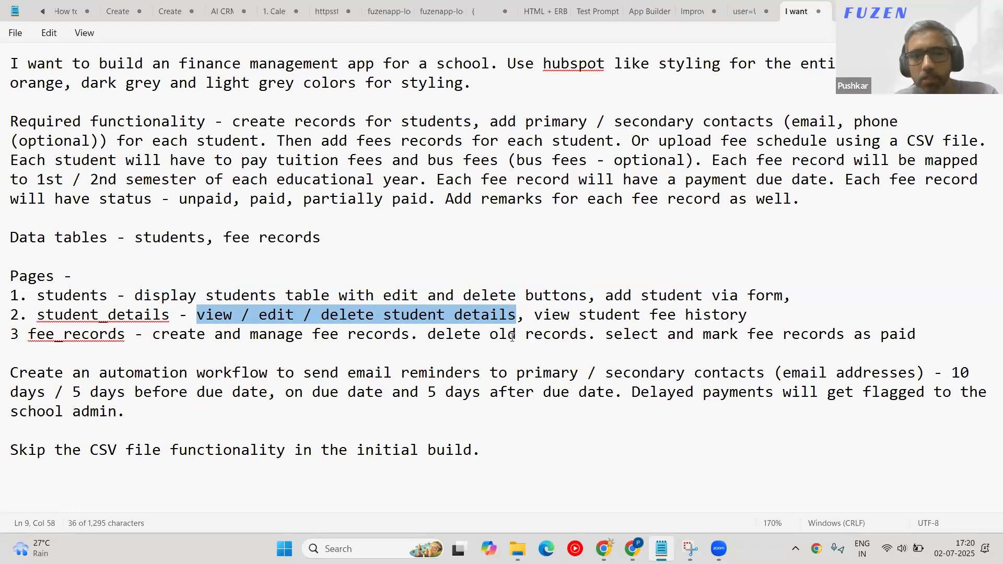
drag(28, 333, 130, 333)
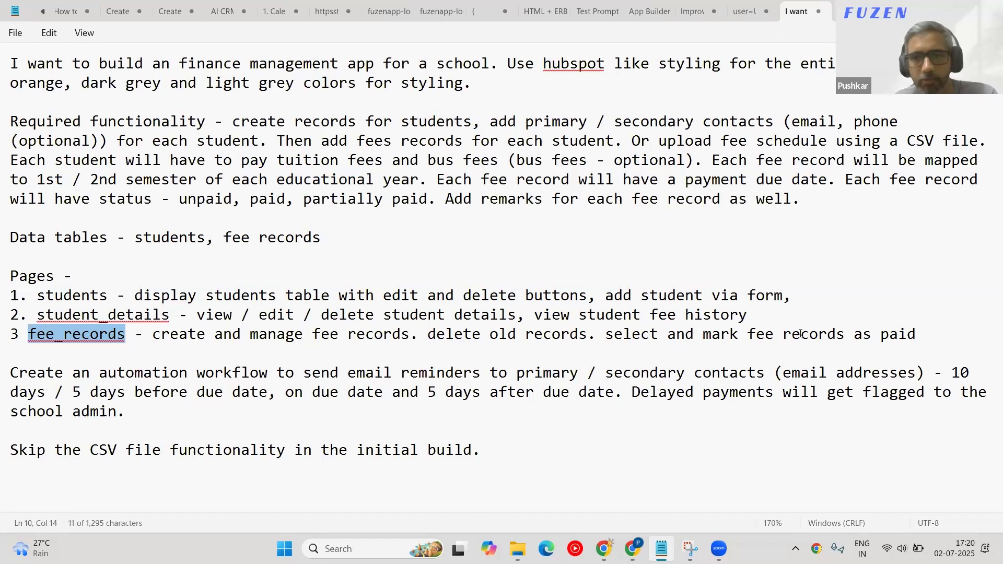
click(14, 370)
click(16, 373)
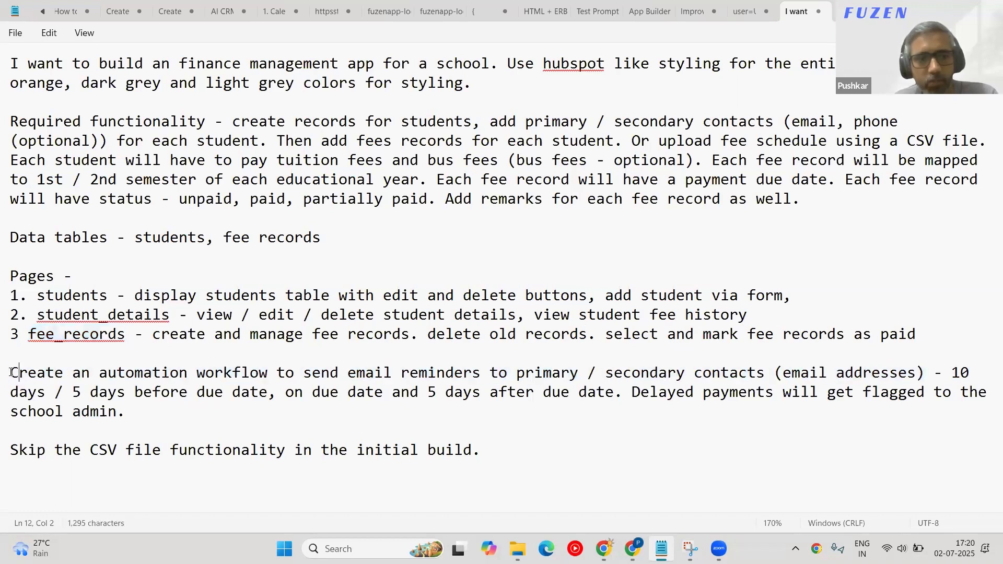
drag(11, 372, 179, 414)
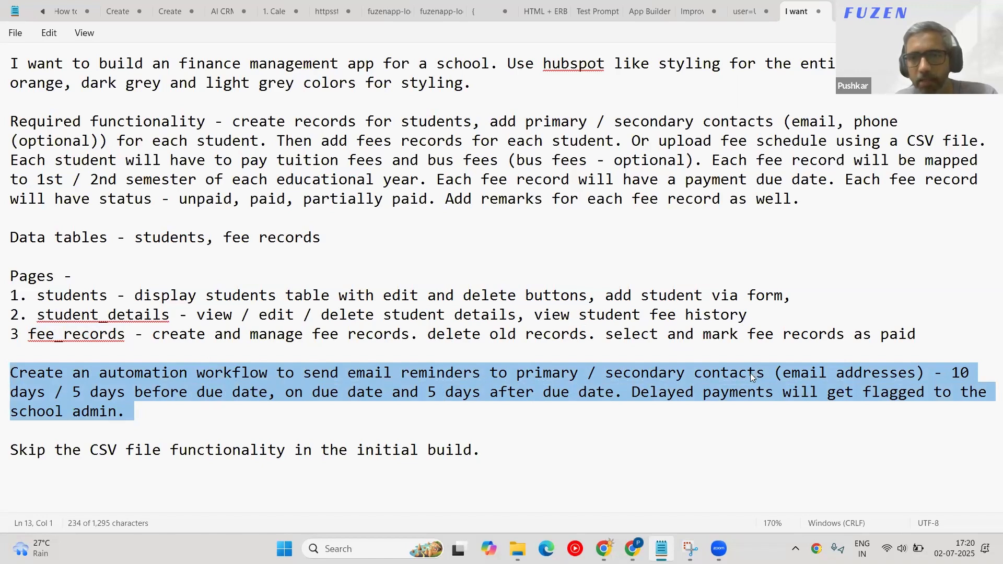
click(772, 373)
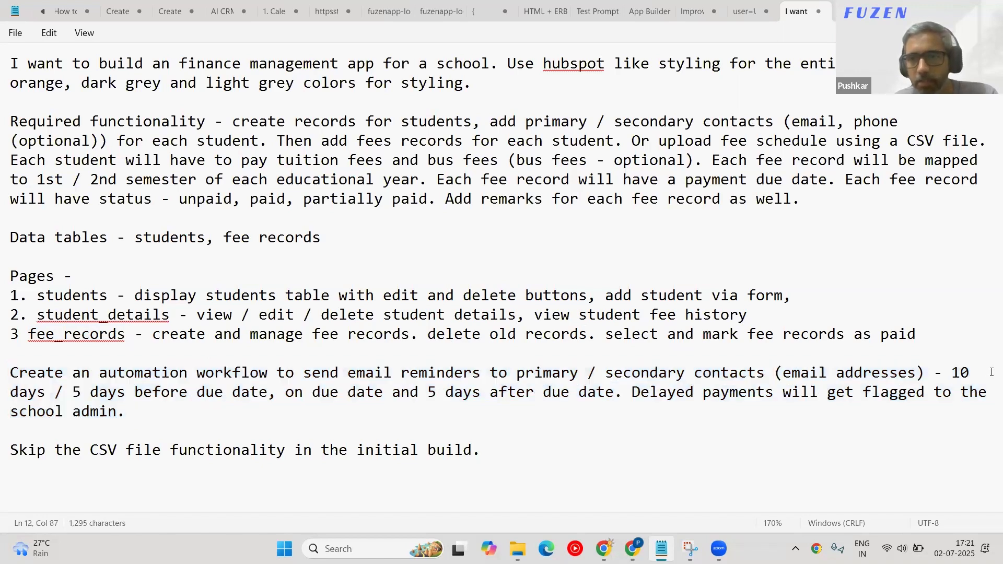
click(952, 372)
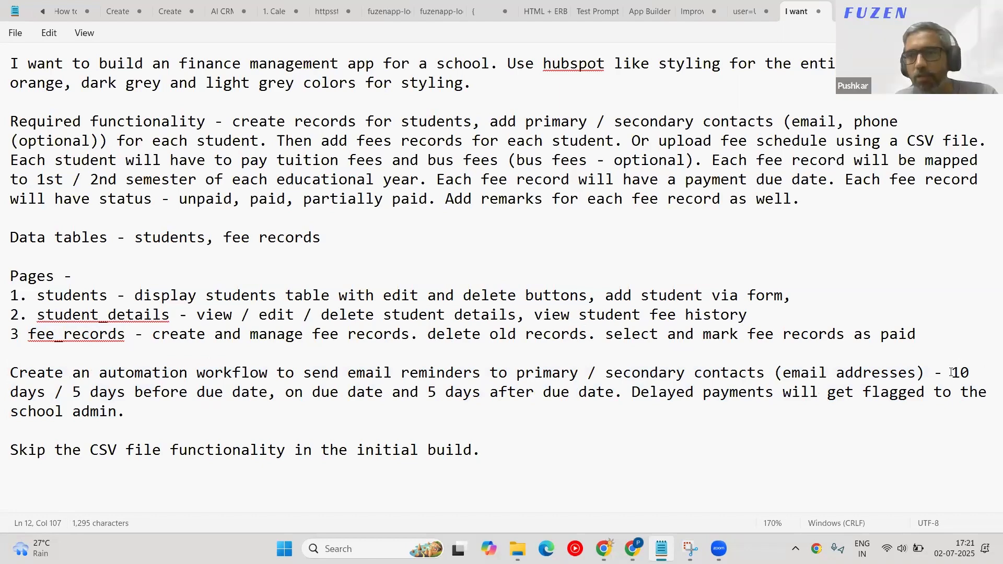
drag(951, 373, 979, 412)
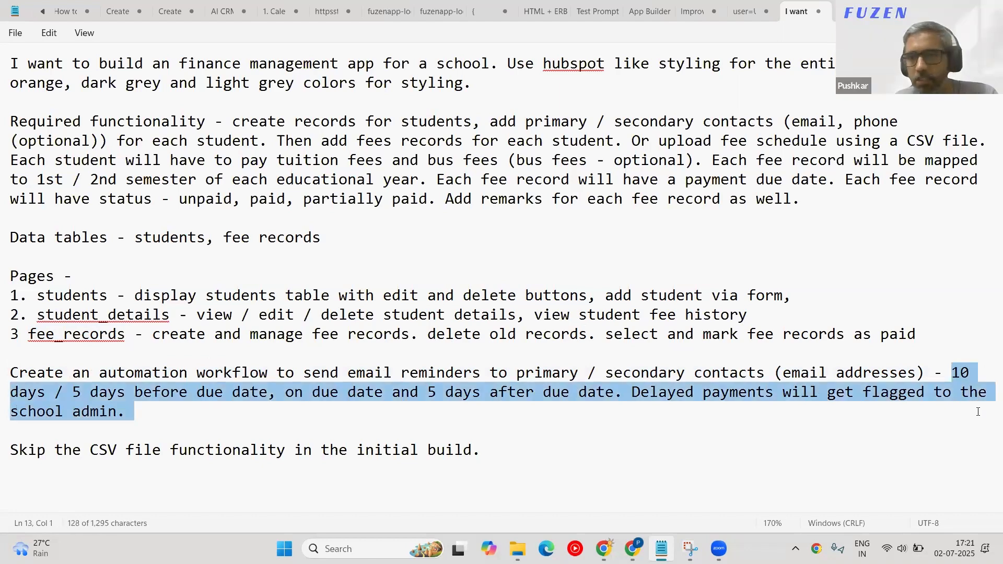
click(950, 373)
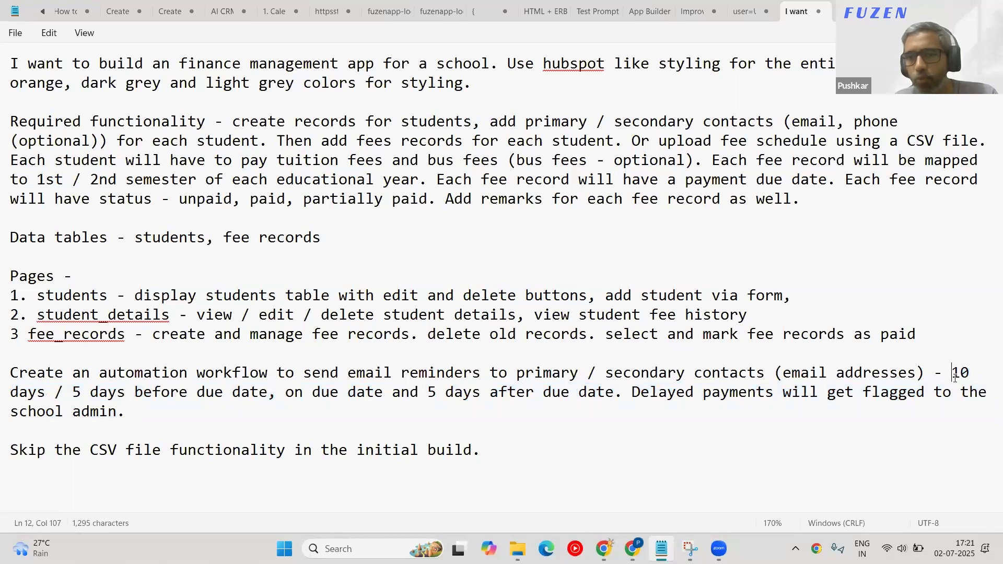
drag(955, 376, 602, 393)
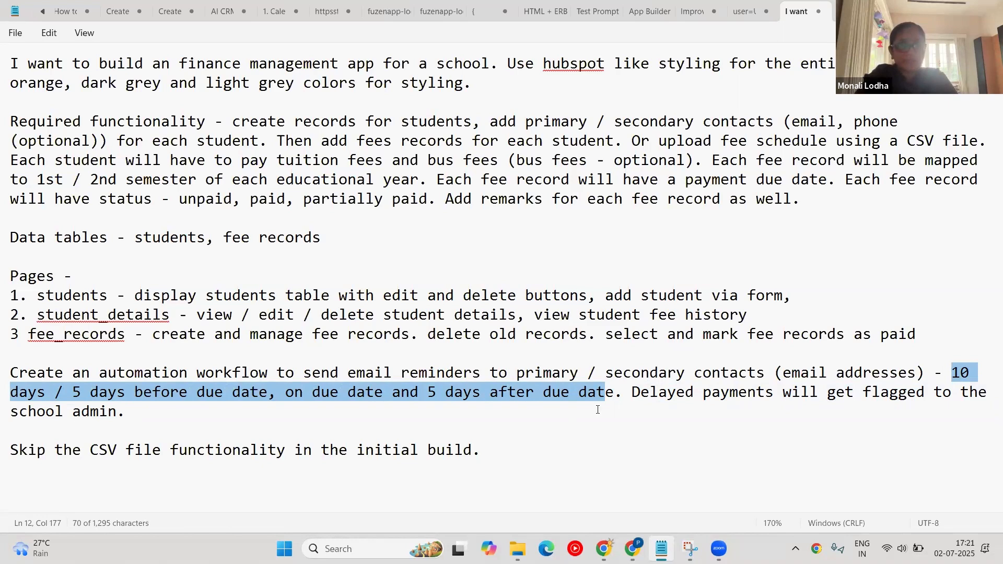
click(598, 410)
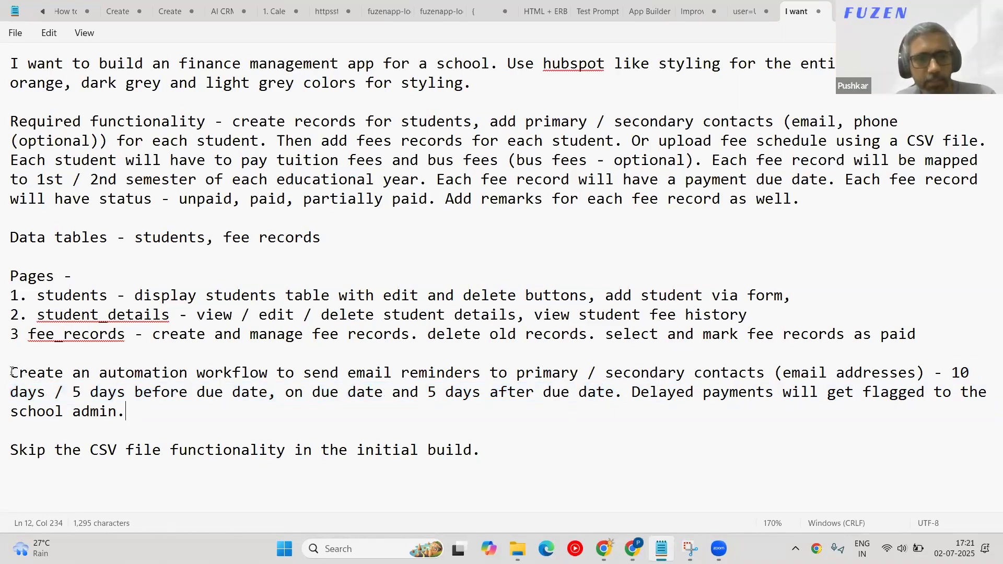
drag(11, 372, 256, 373)
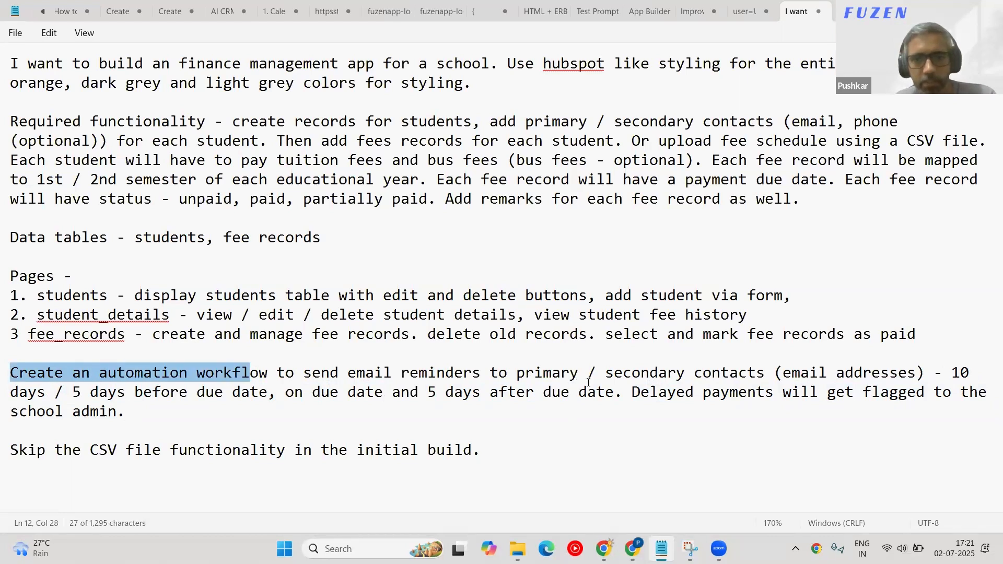
click(765, 373)
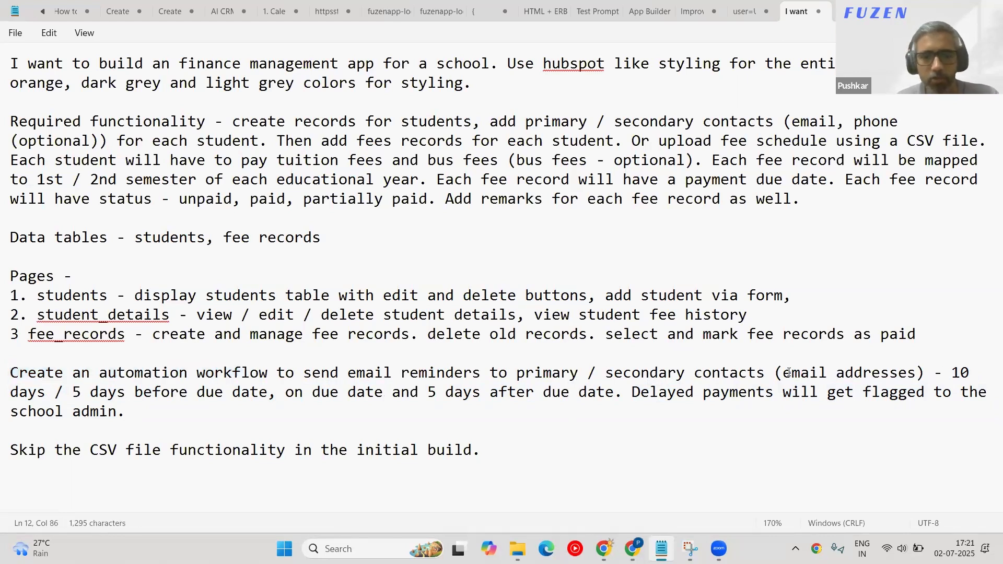
Add 'for unpaid fee records' after the email addresses and an escalation contact to the delayed-payments sentence.
key(BackSpace)
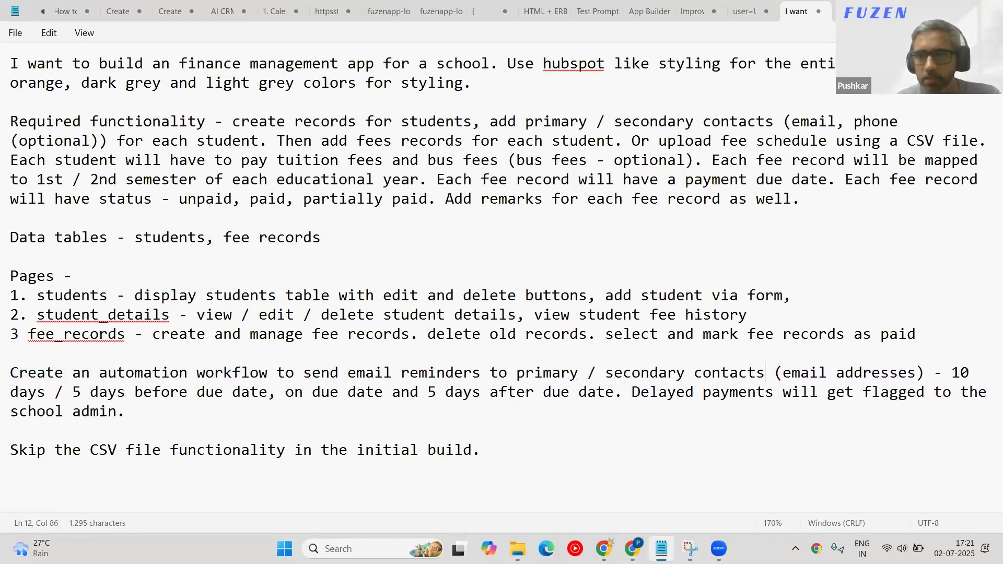
click(924, 372)
text(for un)
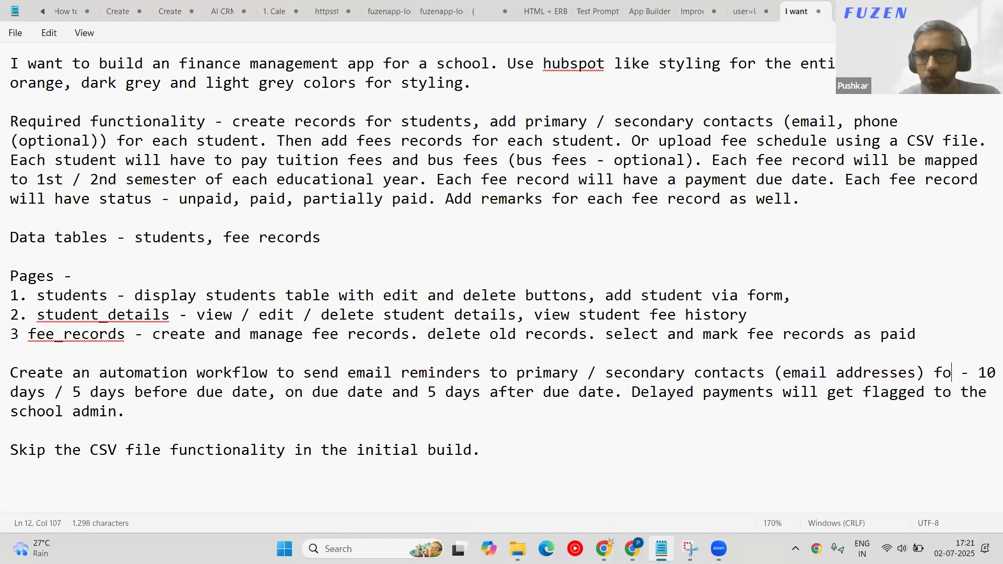
text(paid fee )
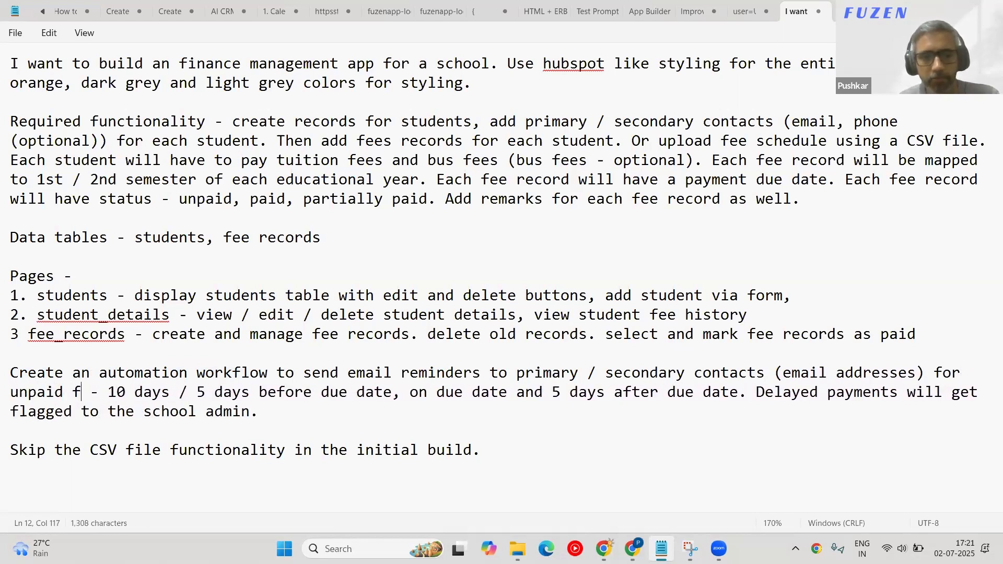
text(records)
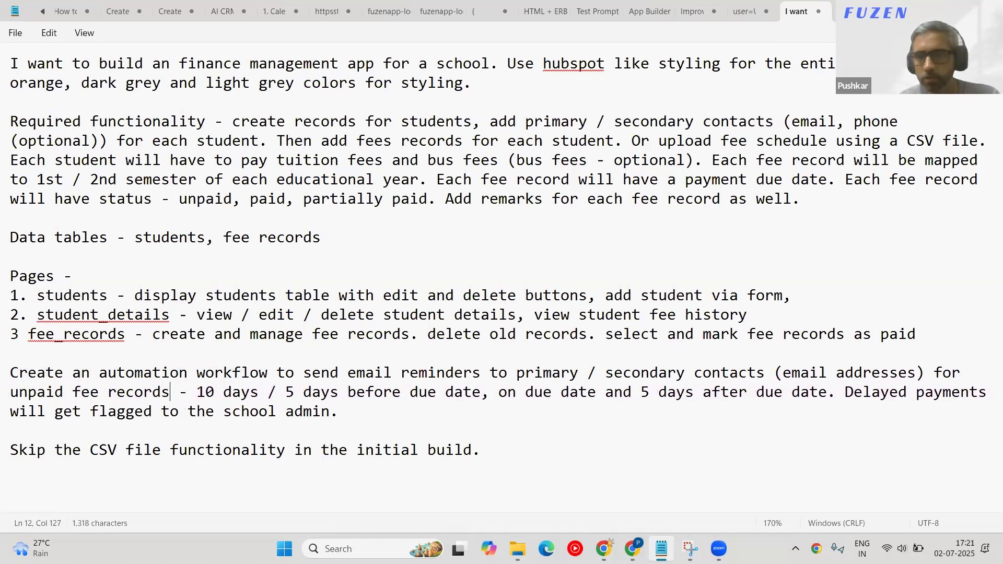
double_click(206, 199)
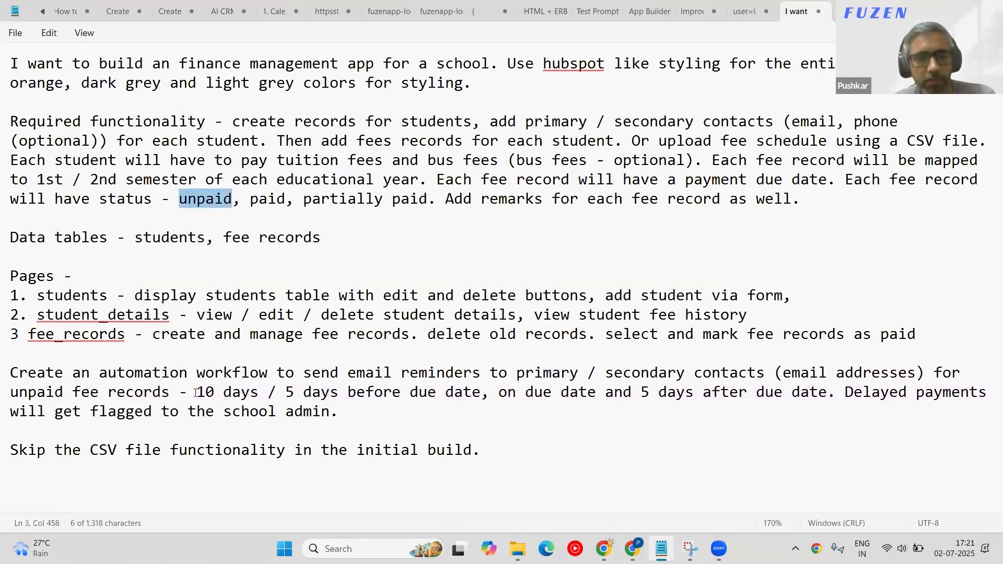
drag(842, 389, 849, 407)
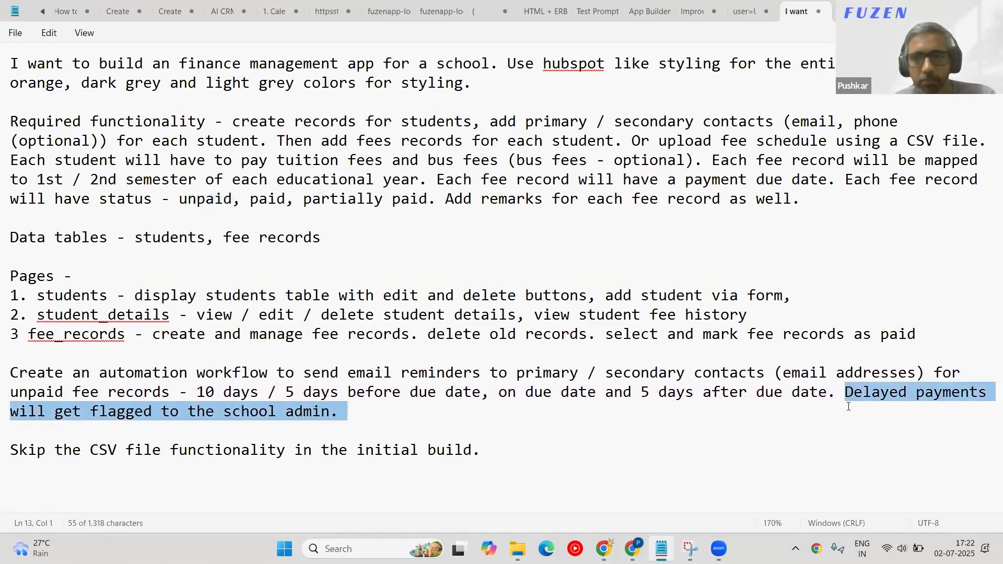
click(339, 411)
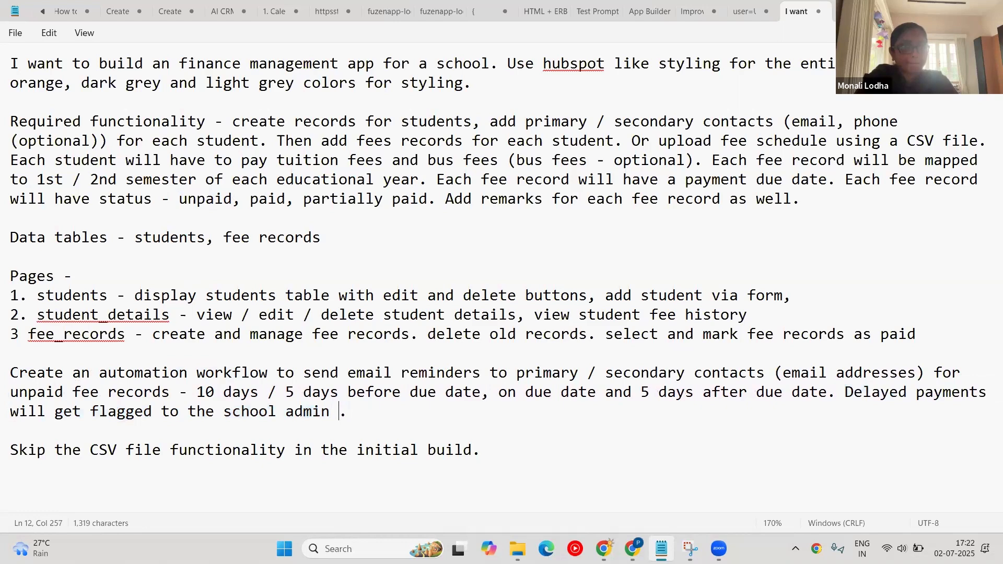
text(()
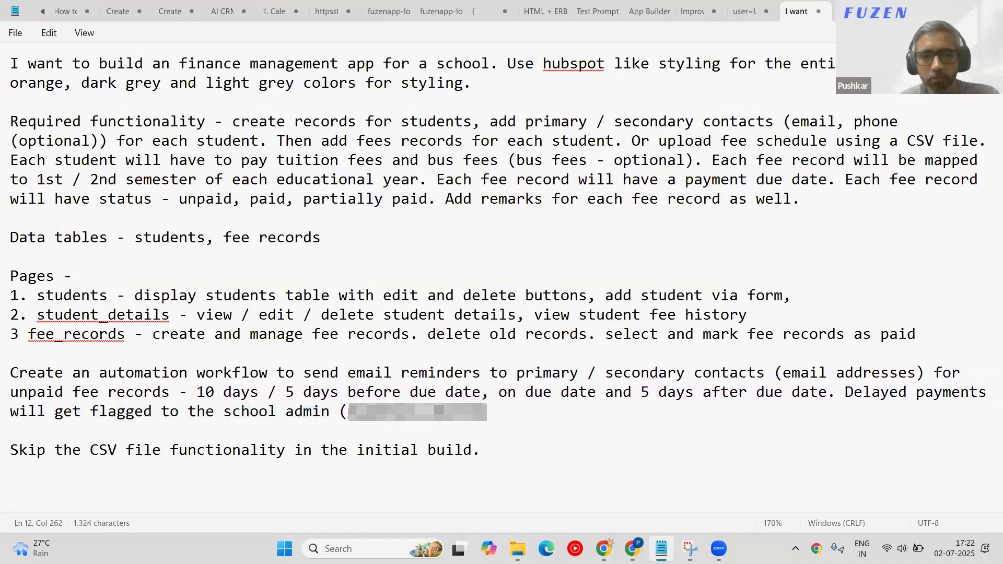
text(****)
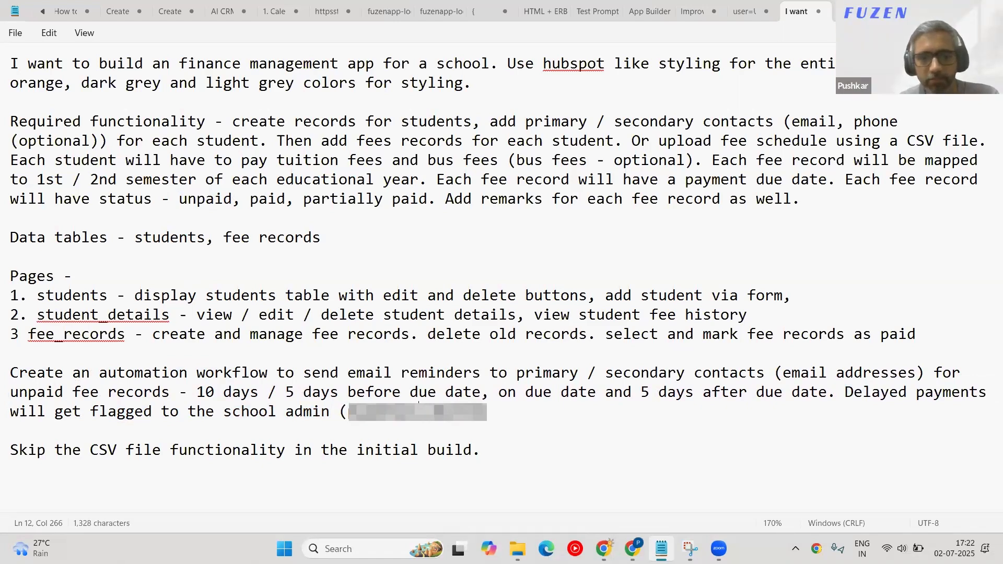
text(***********).)
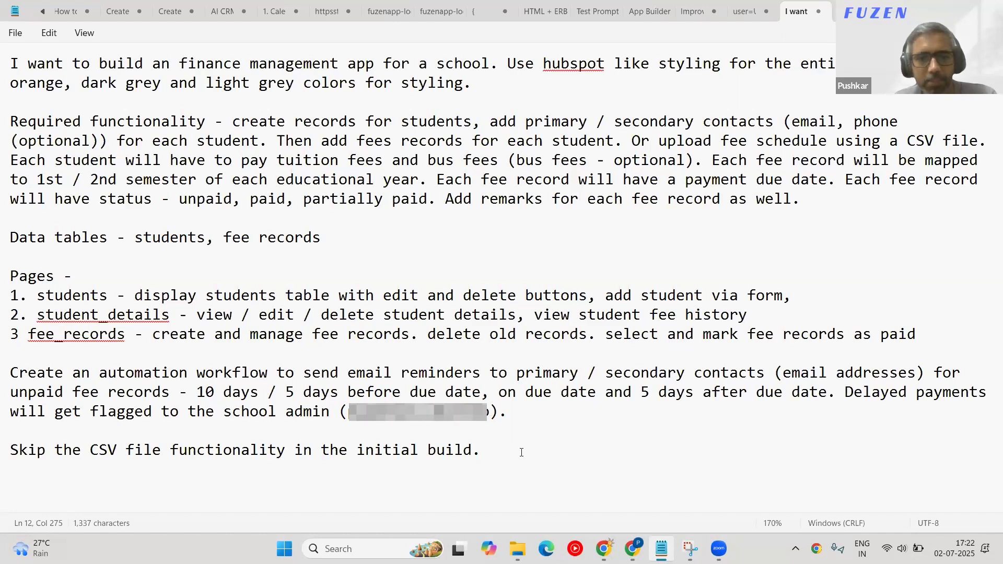
Select and copy the entire prompt, then switch back to Chrome.
drag(521, 453, 6, 426)
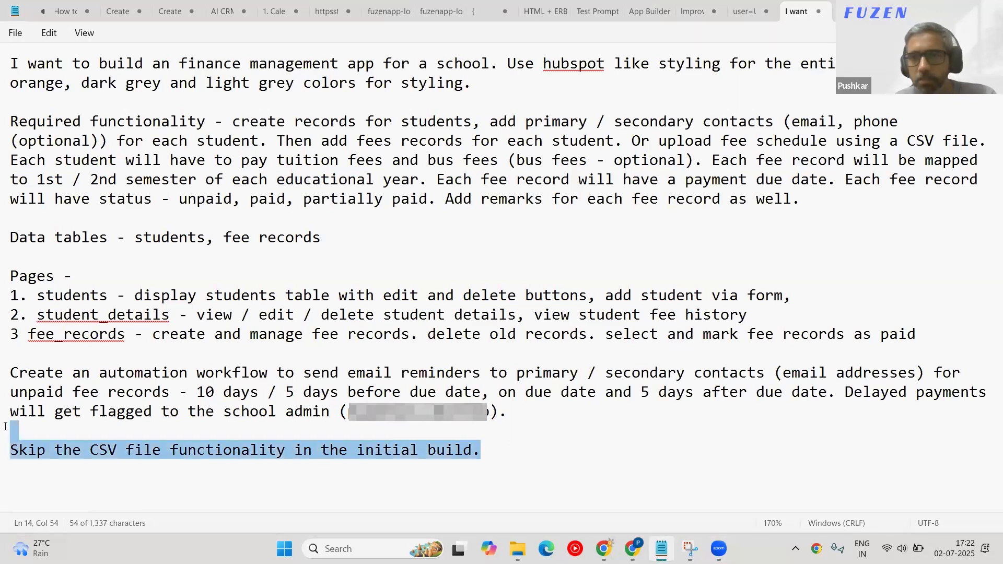
click(497, 456)
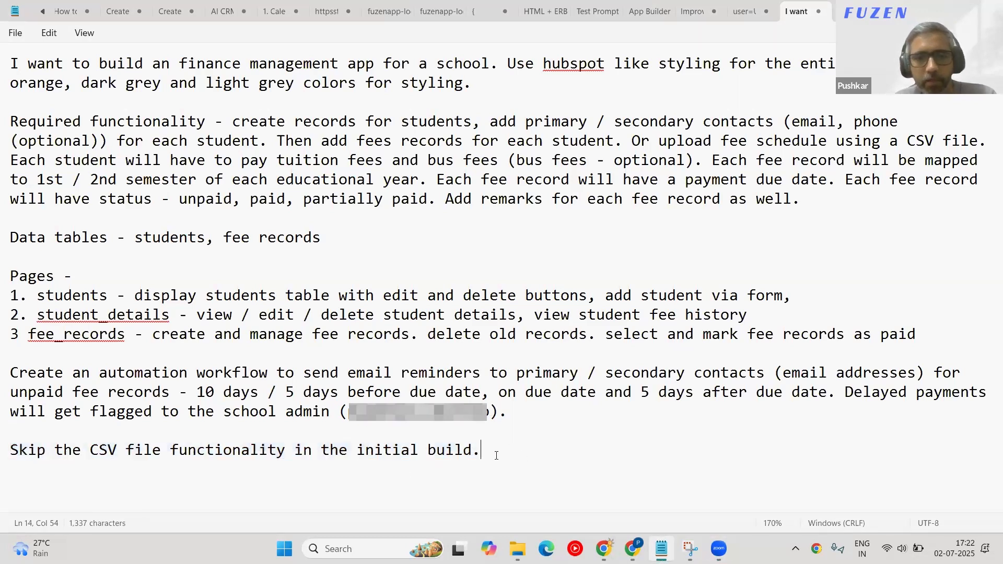
drag(496, 455, 10, 58)
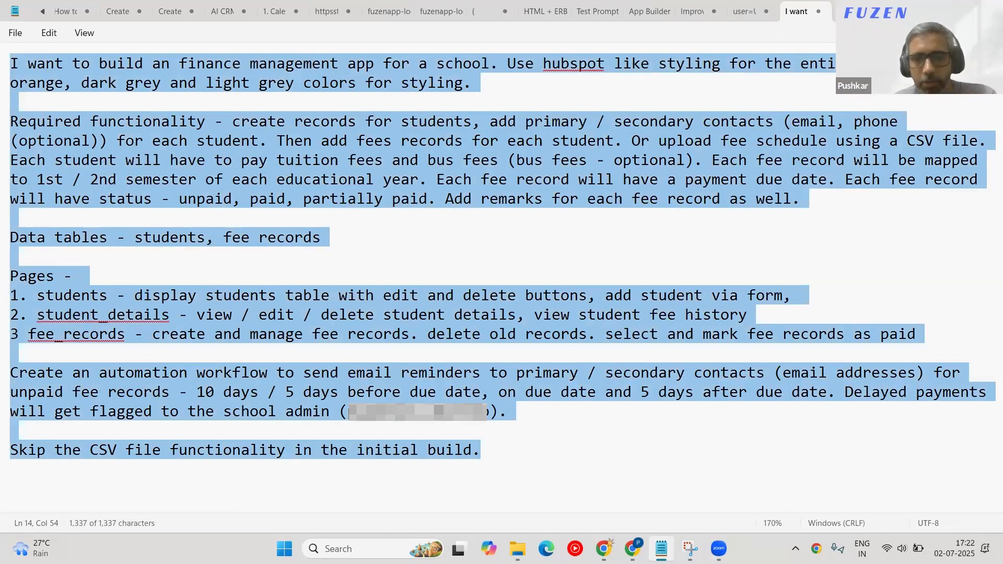
key(alt+Tab)
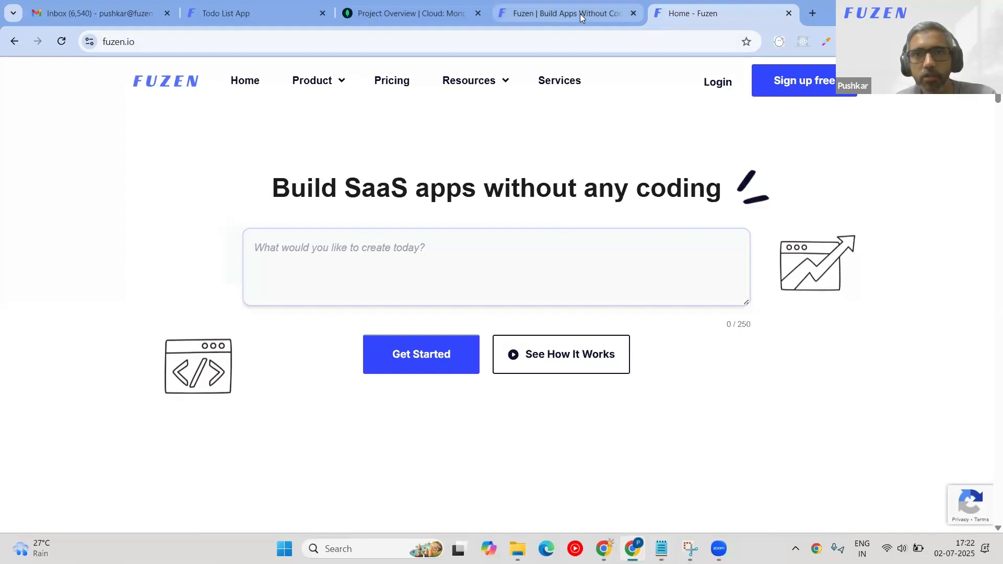
Load fuzen.app in the current Chrome tab.
click(552, 42)
text(fuzen.)
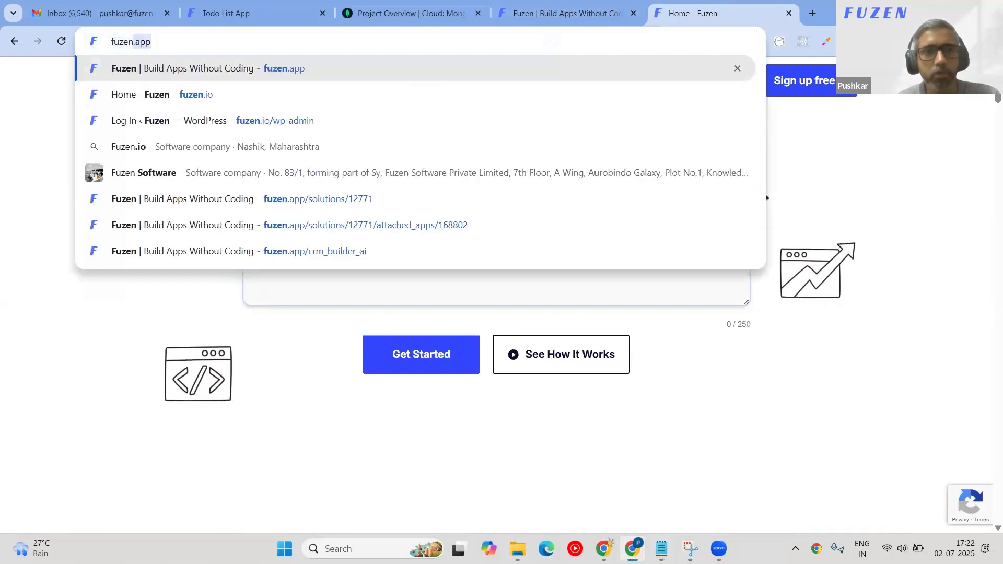
text(app)
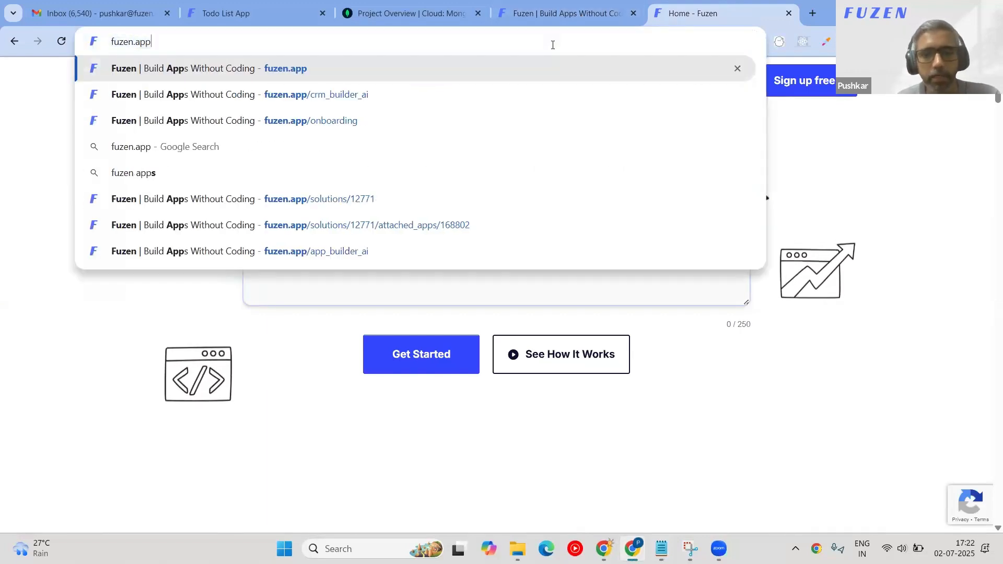
key(Return)
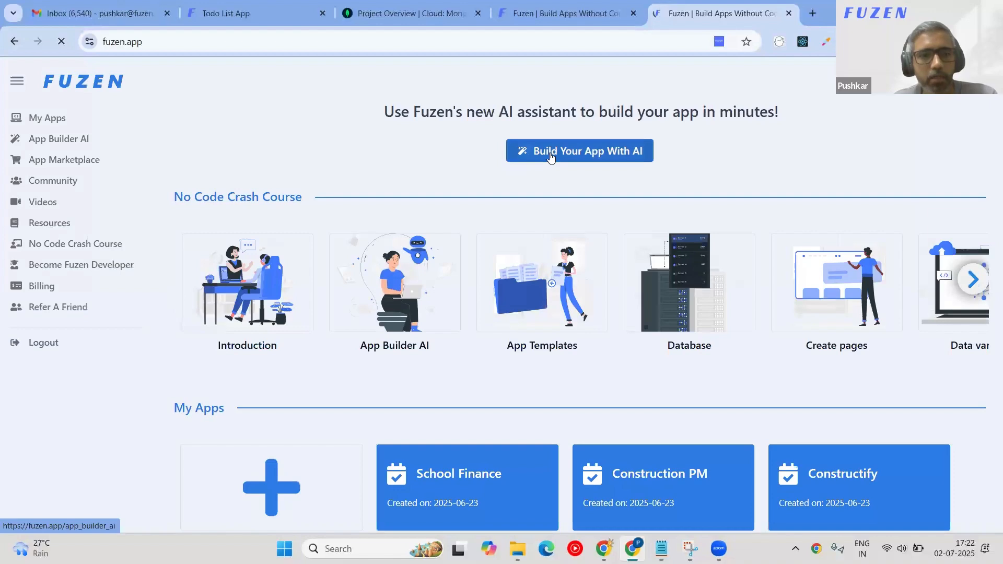
Paste the copied school finance prompt into Build Your App With AI and send it.
click(550, 155)
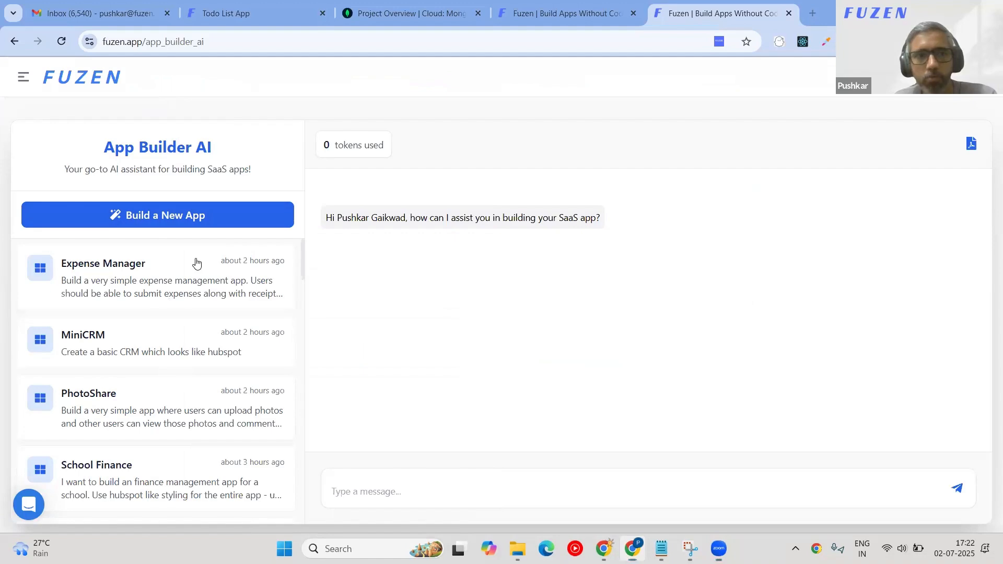
click(342, 483)
key(ctrl+v)
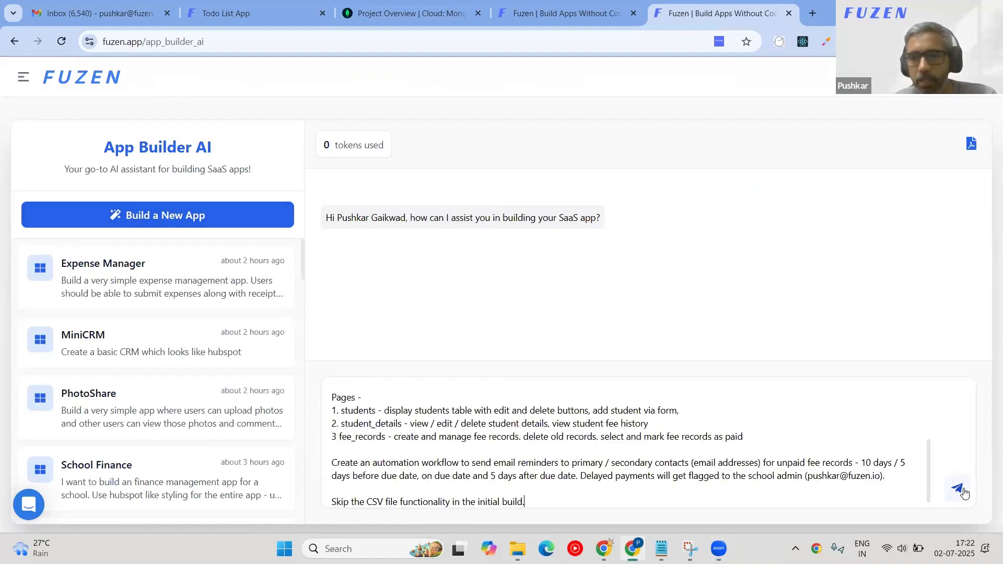
click(957, 488)
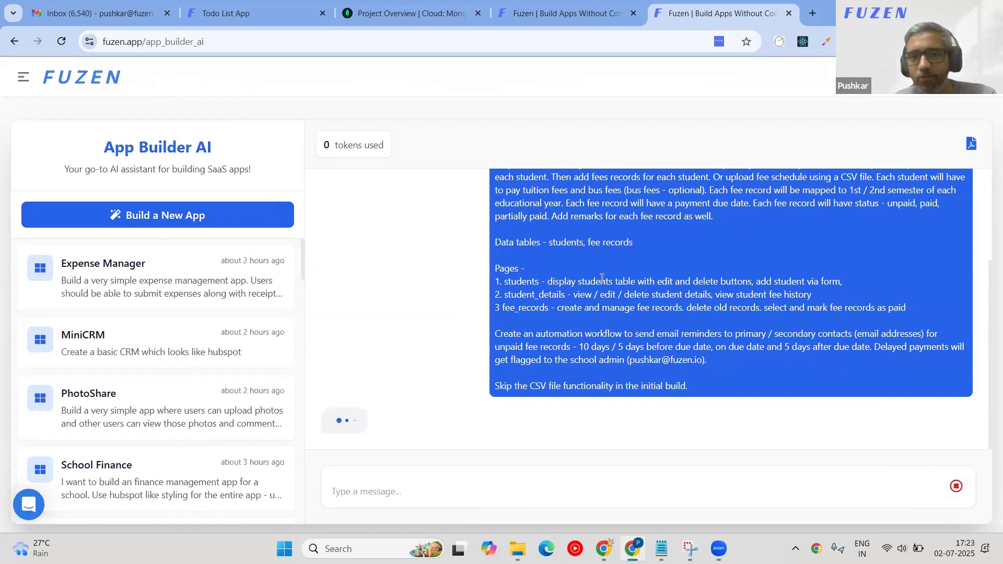
scroll(369, 278, up, 1)
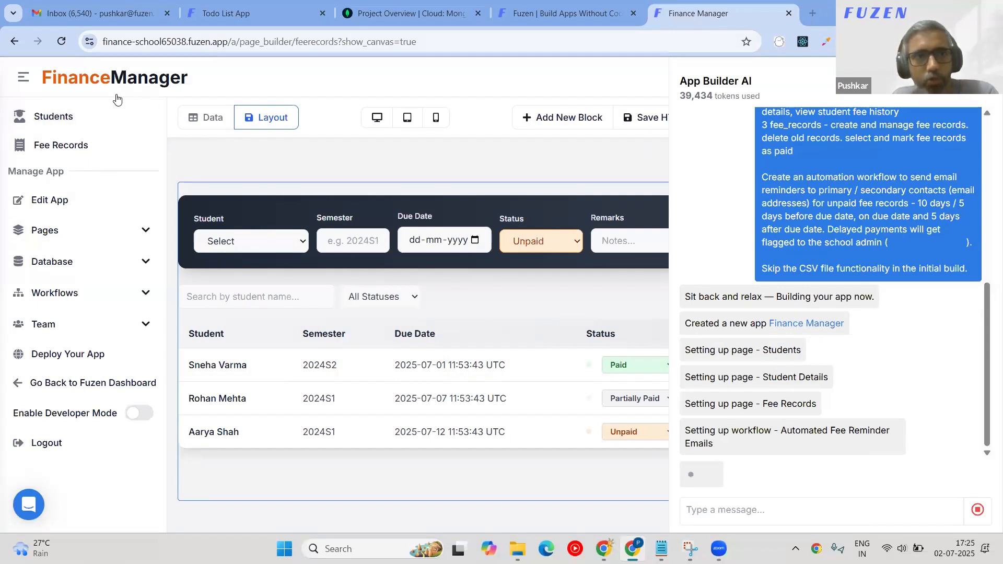
Expand the database to inspect the Students and Fee Records table fields.
click(146, 267)
click(136, 319)
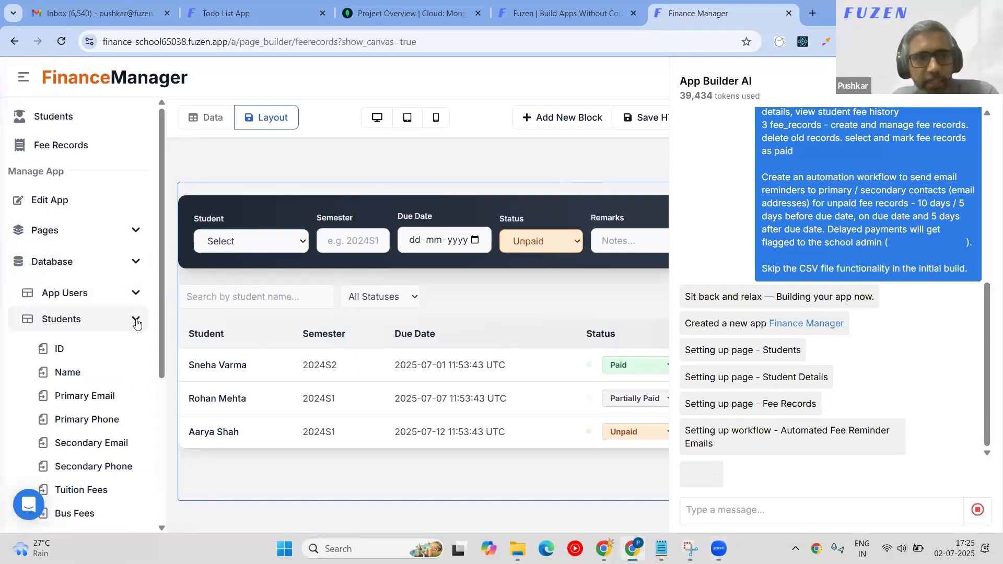
click(137, 321)
click(135, 348)
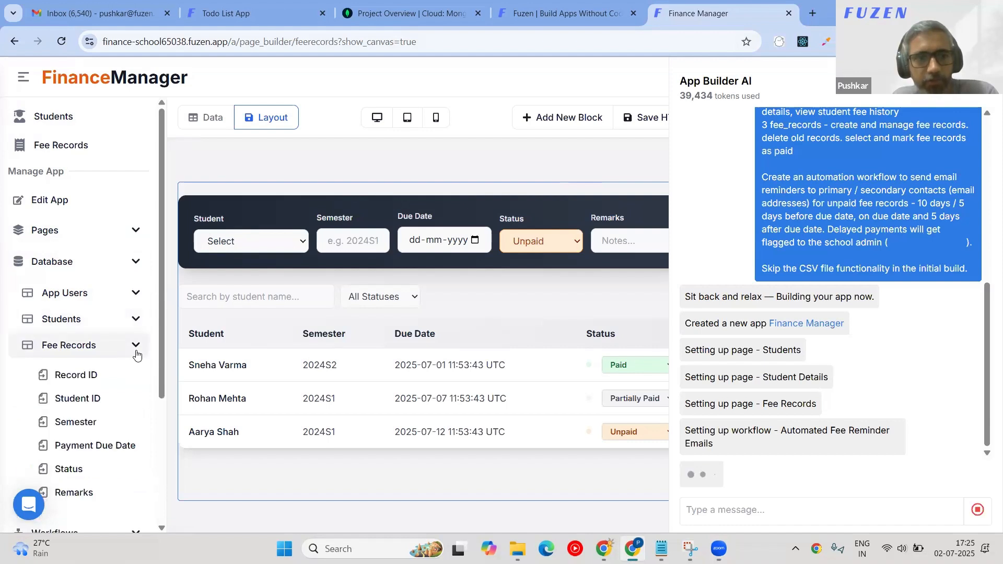
scroll(132, 356, down, 1)
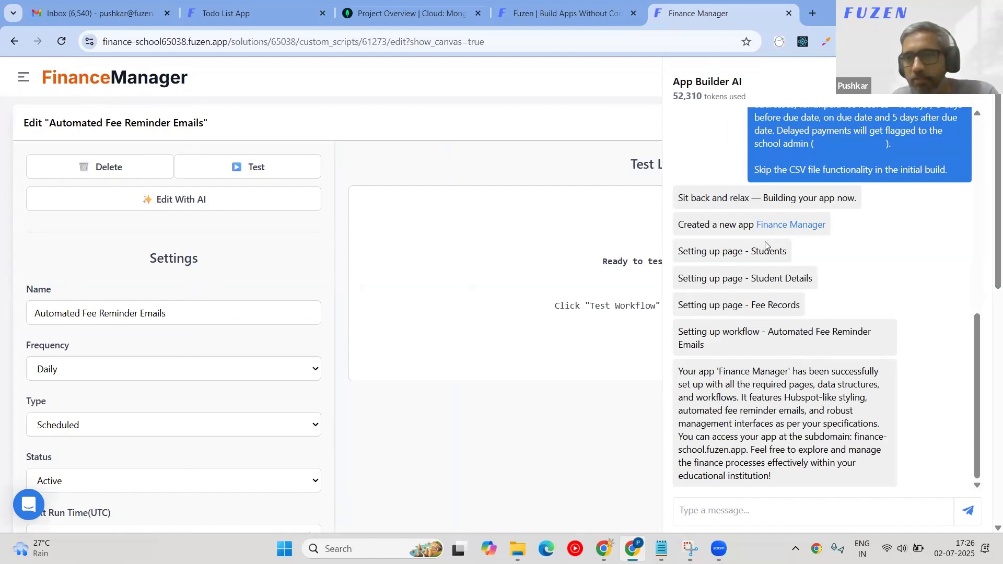
Review the Students page and Automated Fee Reminder Emails workflow, then open the Students page.
double_click(784, 253)
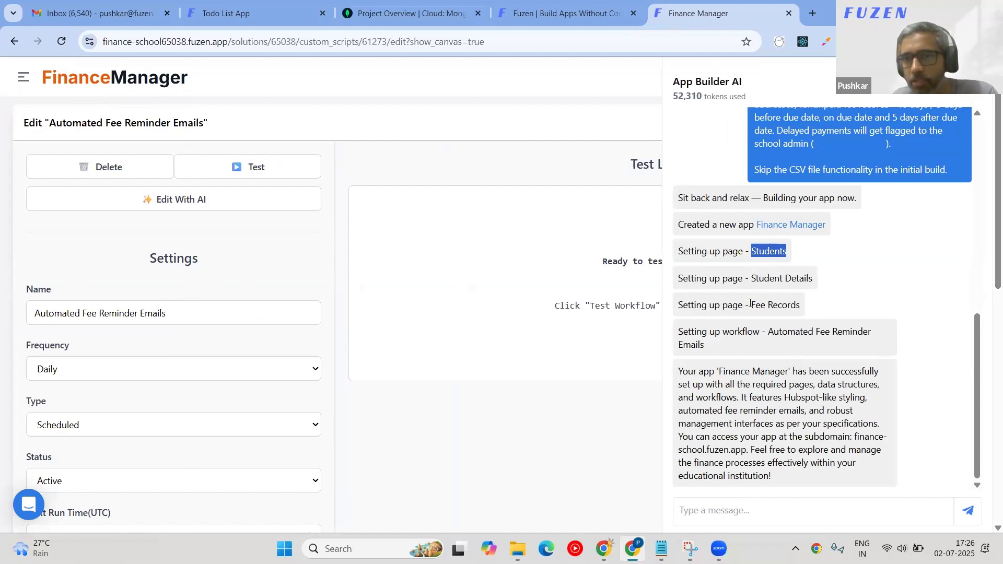
drag(767, 332, 788, 350)
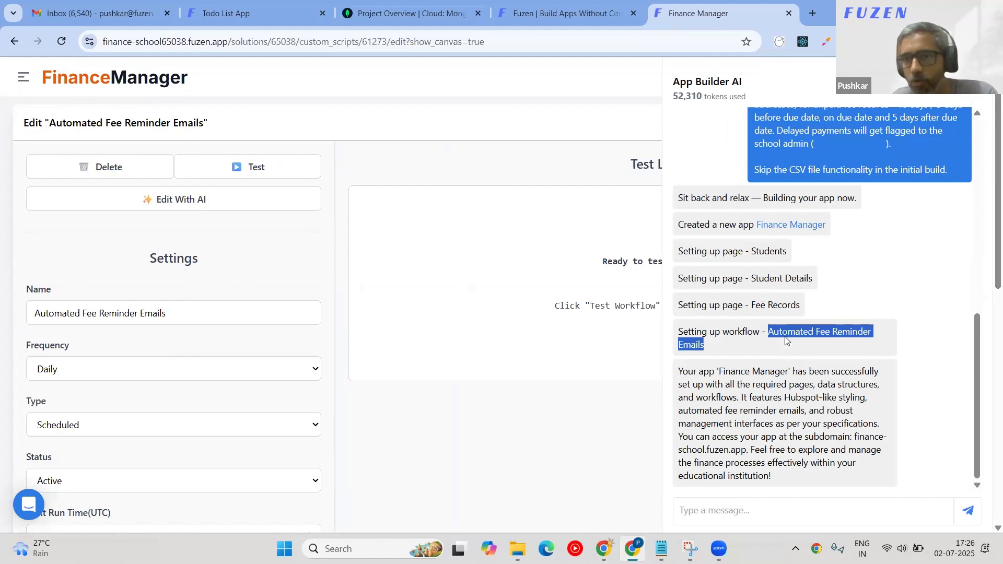
click(23, 78)
click(61, 118)
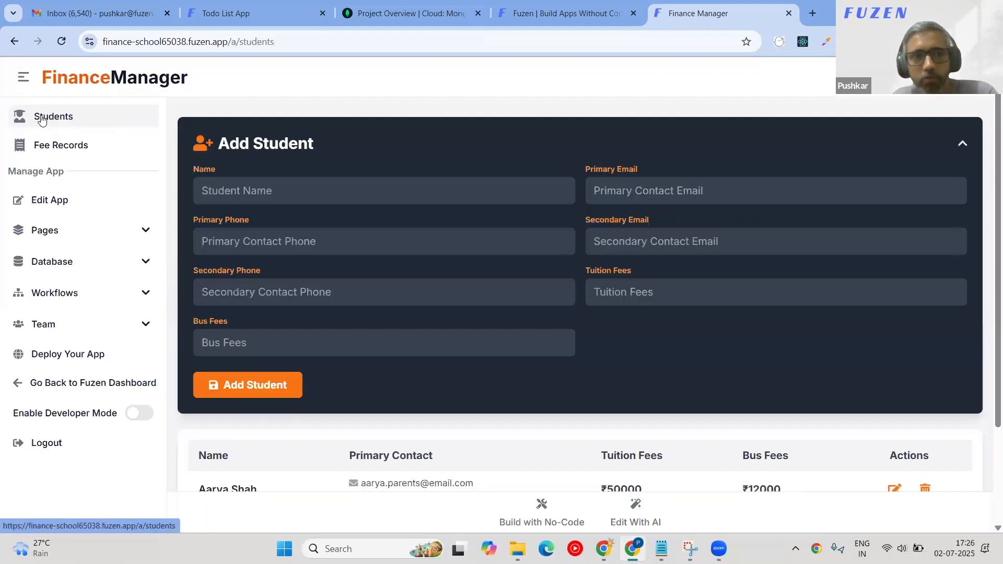
scroll(377, 308, down, 1)
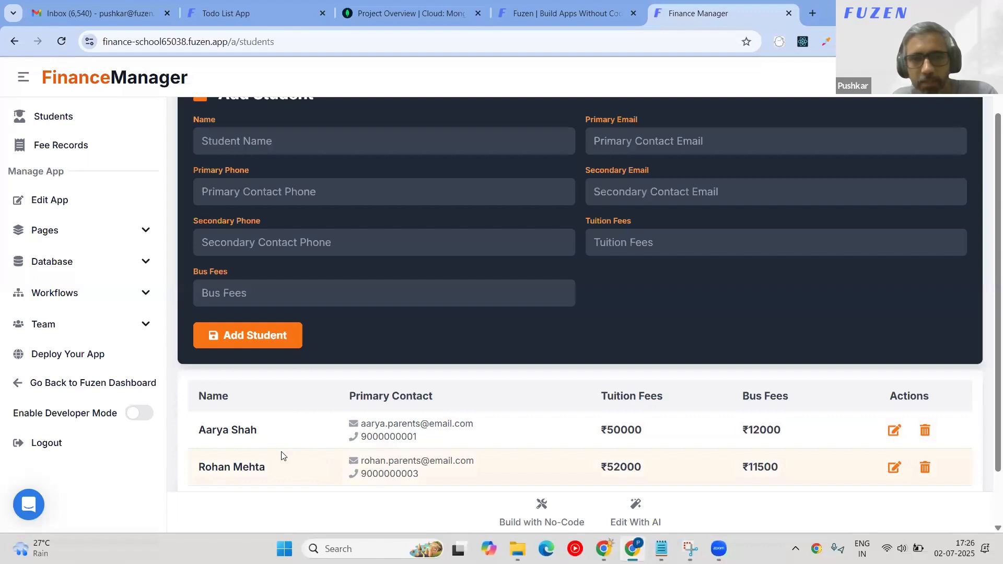
scroll(303, 308, up, 1)
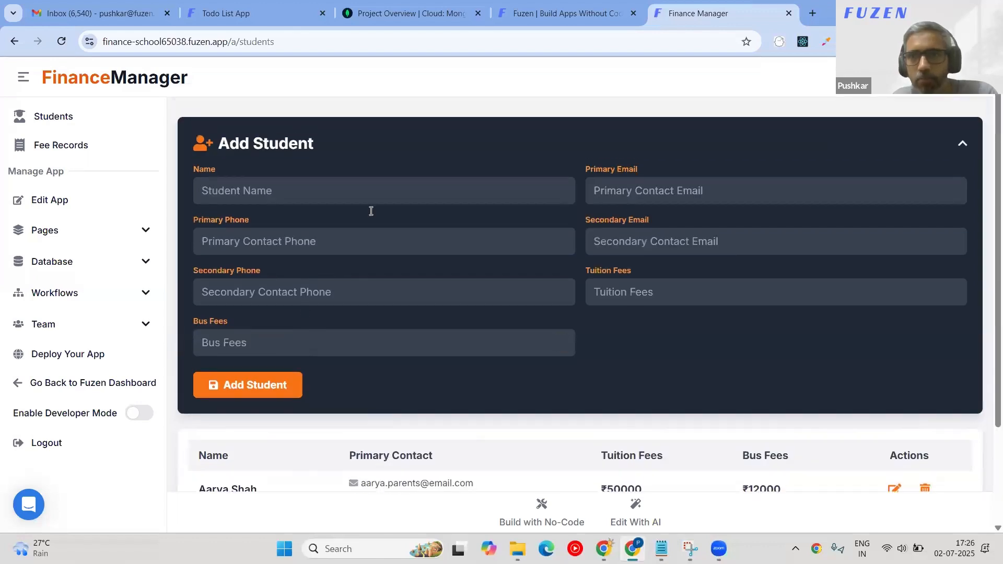
click(967, 145)
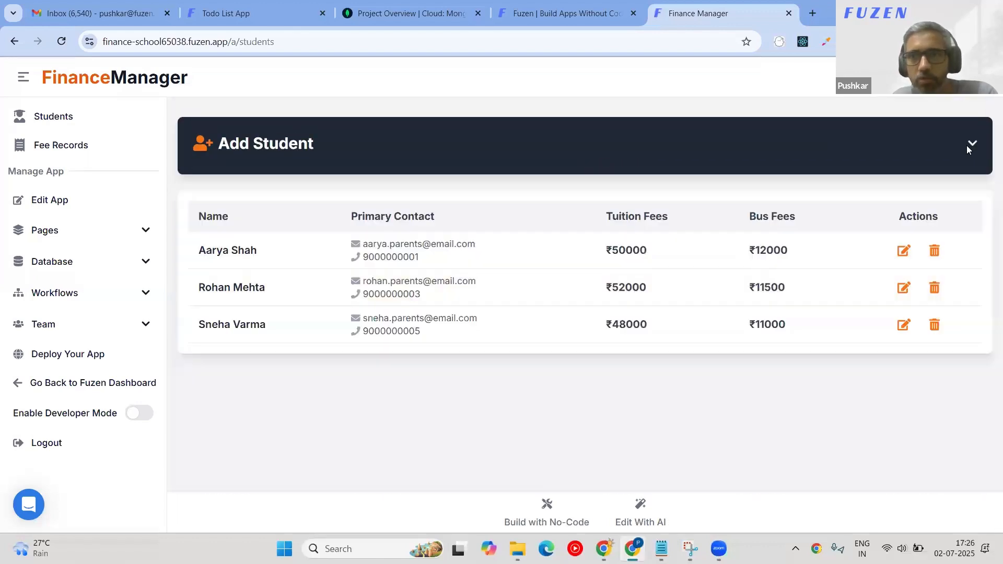
click(969, 145)
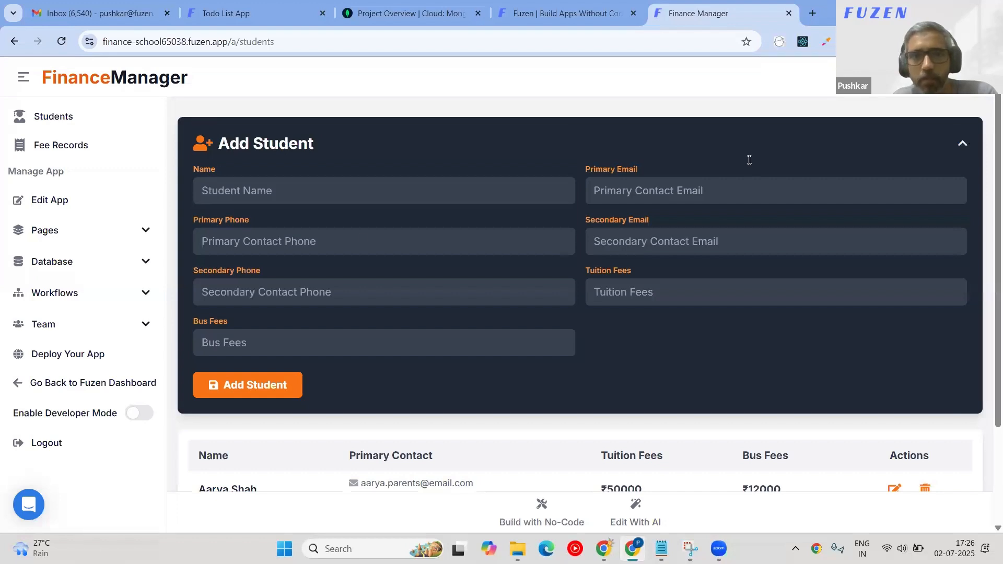
click(350, 201)
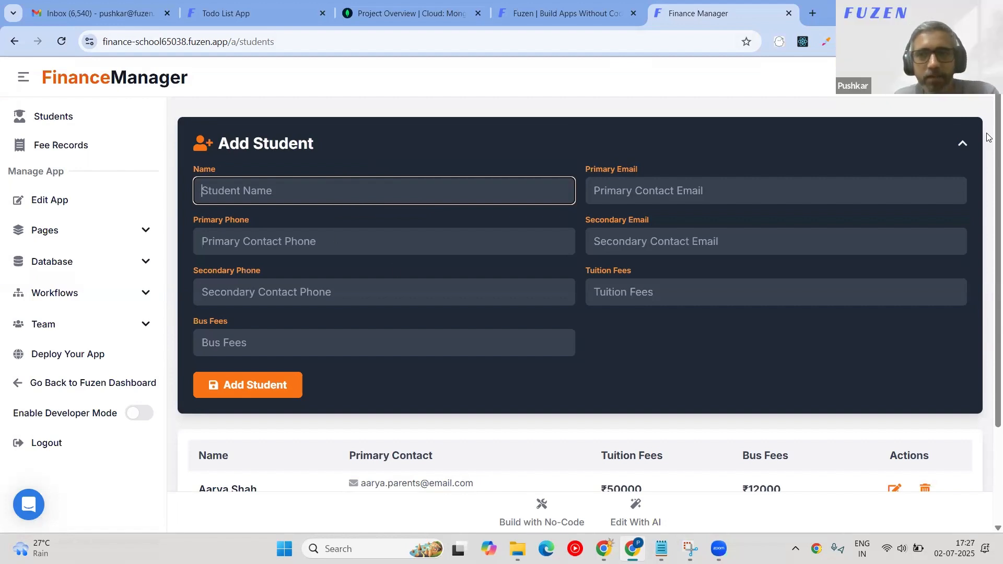
click(964, 143)
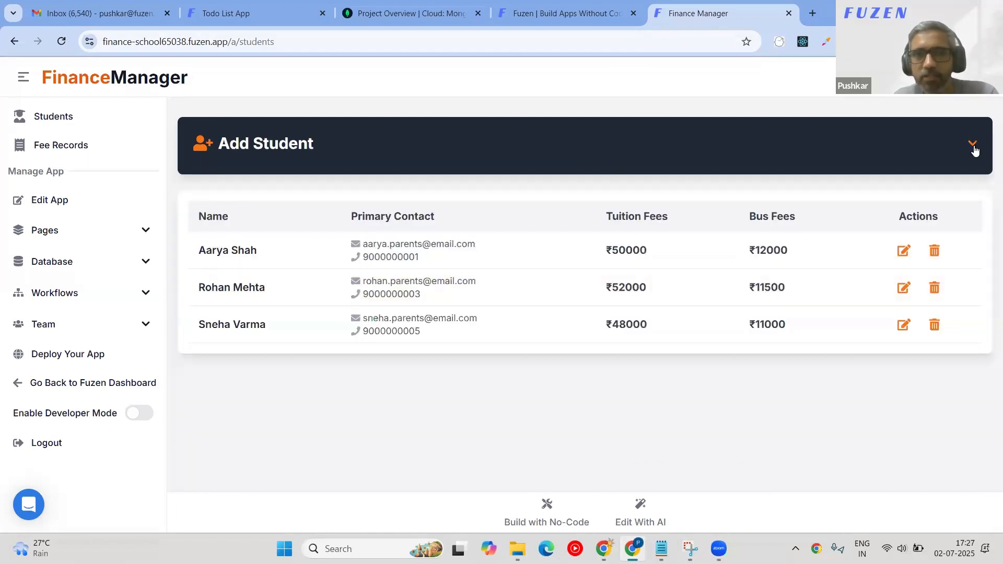
click(971, 146)
click(374, 193)
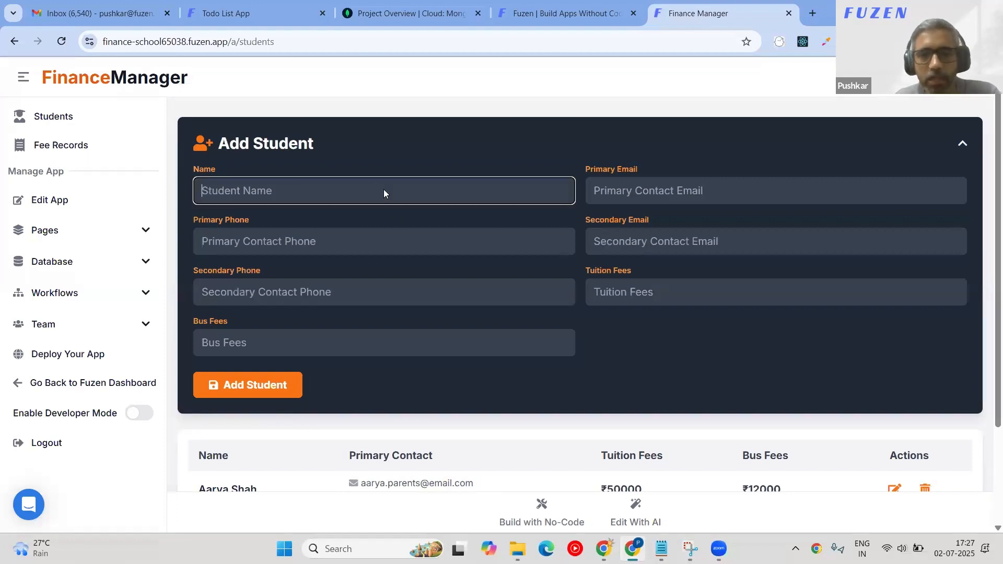
Enter the student's name, paste the primary contact's e-mail, and enter the primary phone number.
scroll(355, 197, down, 1)
text(Add)
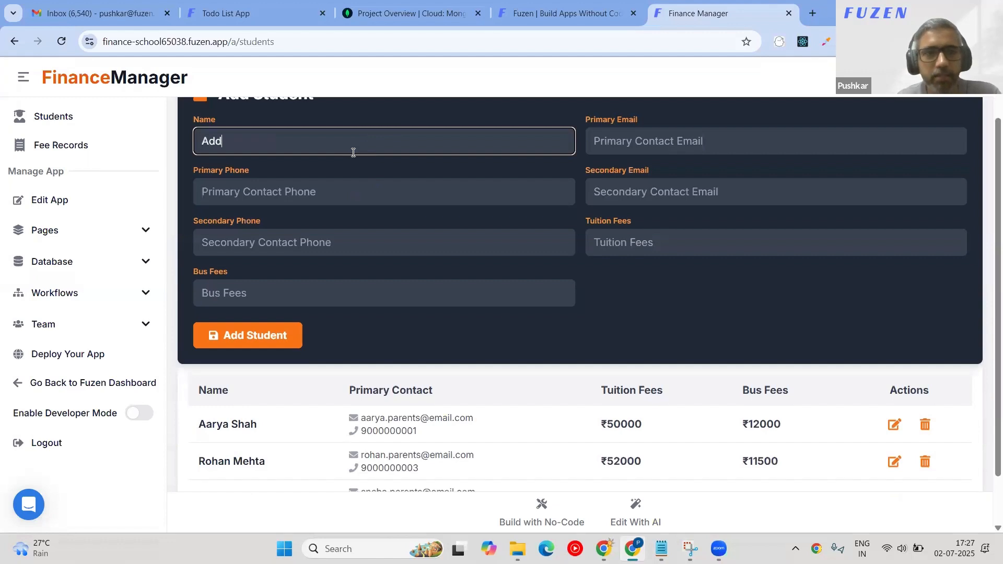
text(dit)
key(Tab)
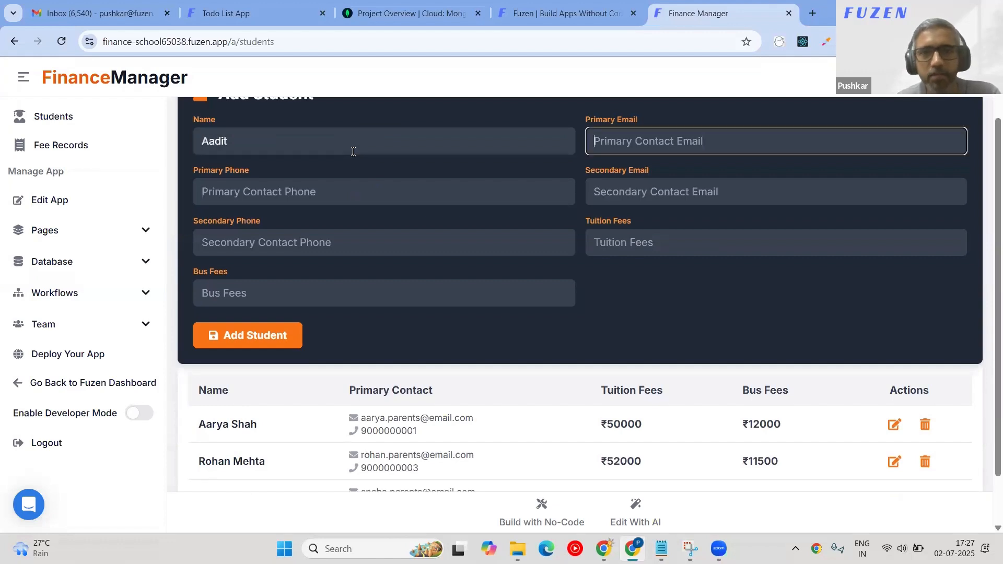
key(ctrl+v)
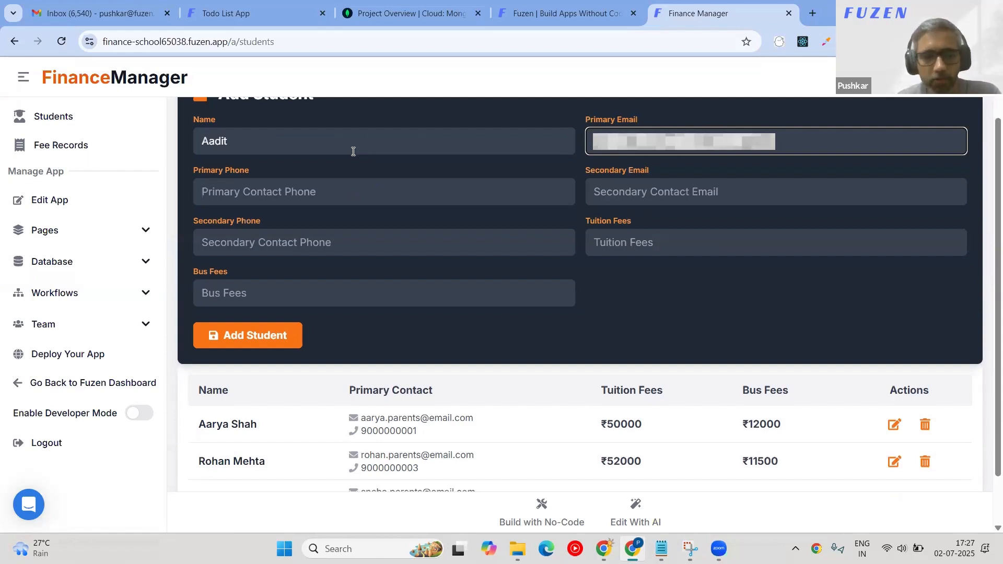
key(Tab)
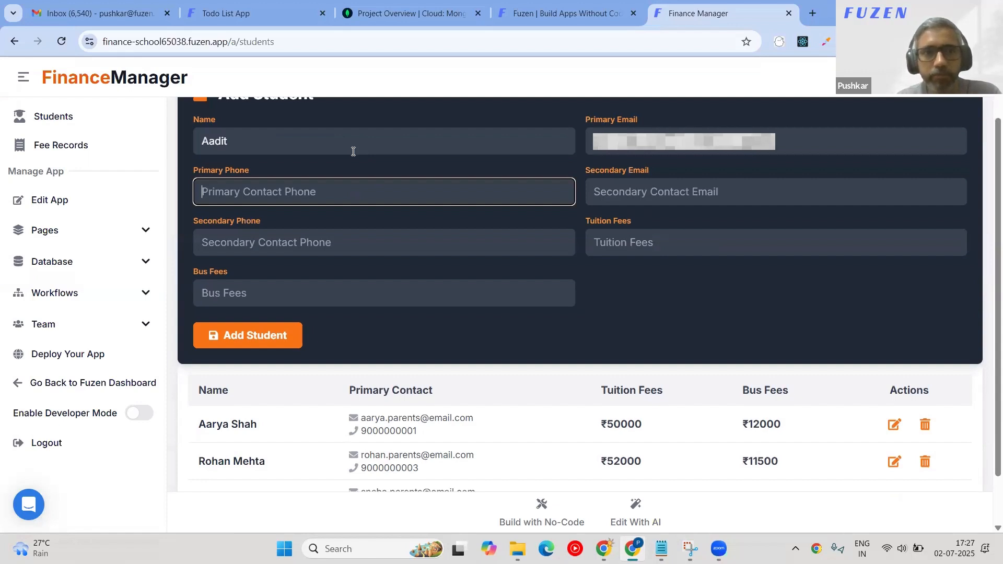
text(99999)
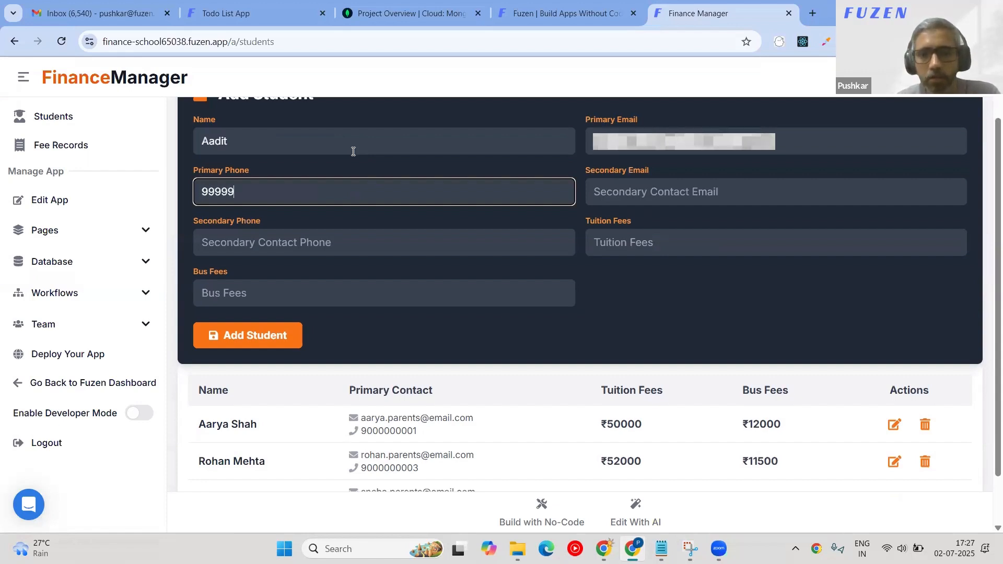
text(88888)
Enter 50000 tuition and 5000 bus fees and submit the Add Student form.
key(Tab)
key(Tab)
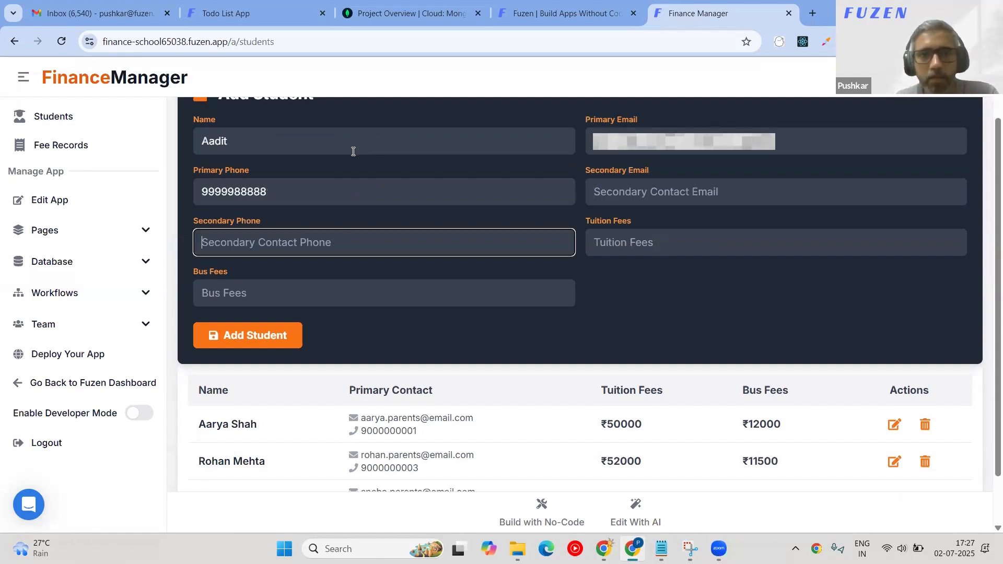
key(Tab)
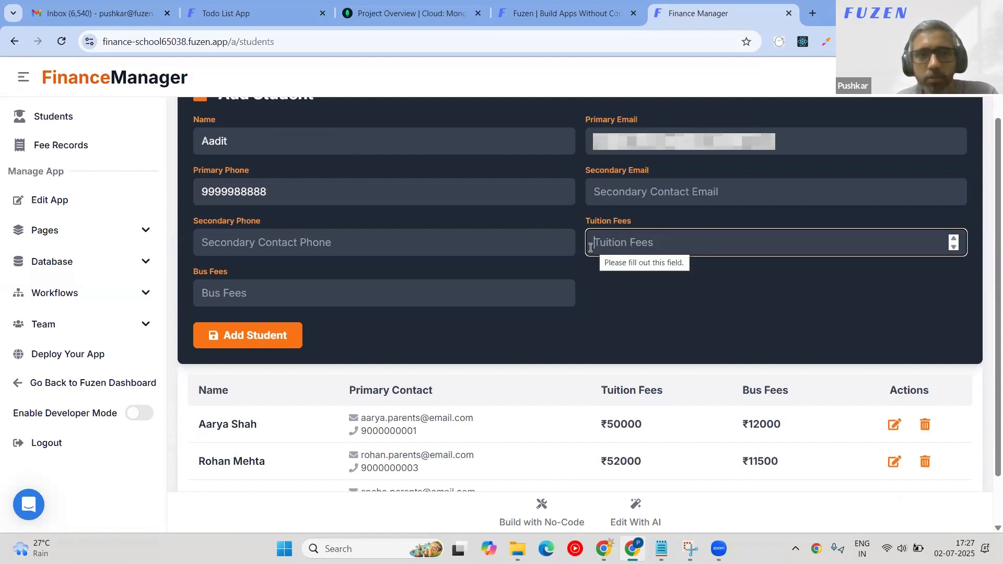
text(50000)
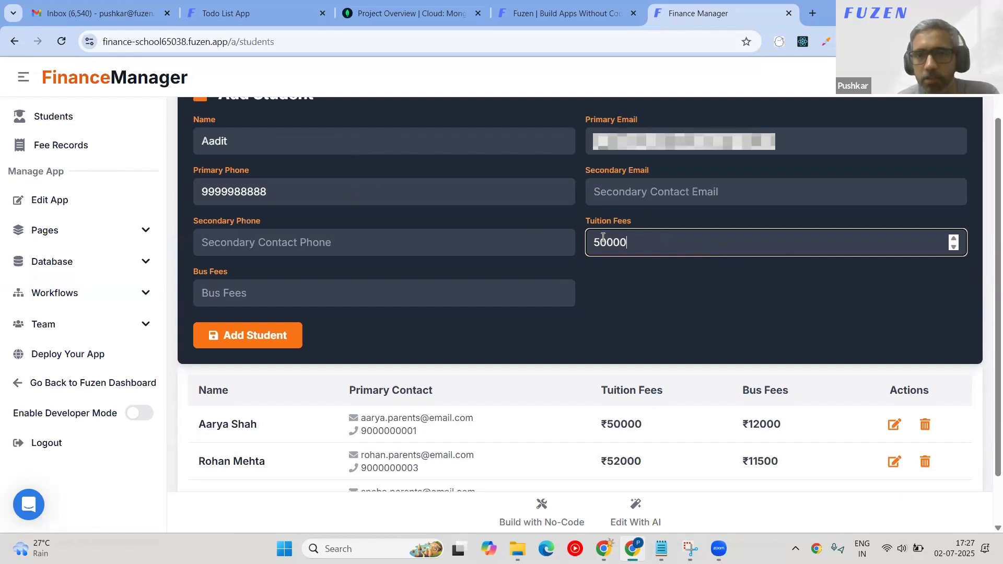
key(Tab)
text(50)
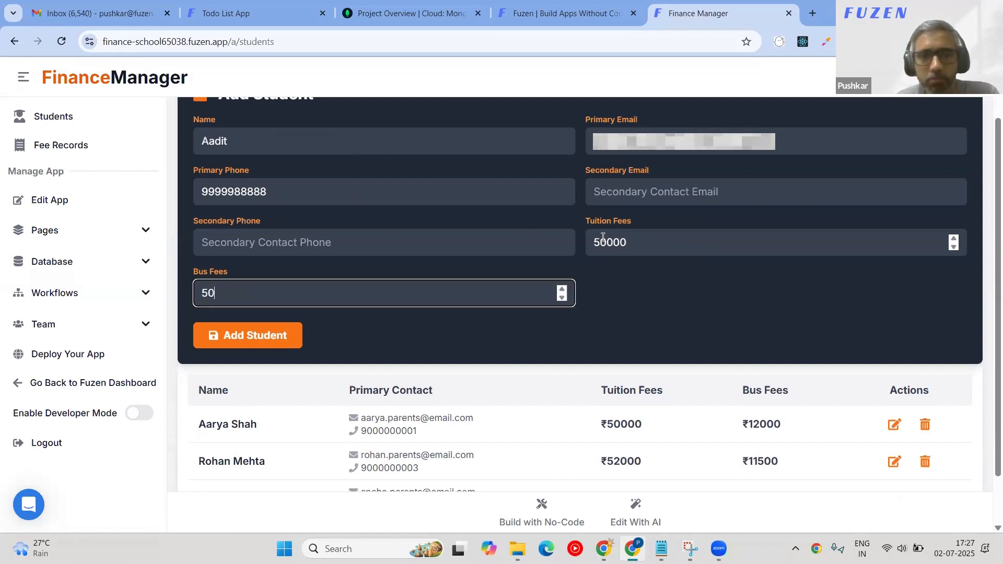
text(00)
key(Tab)
key(Return)
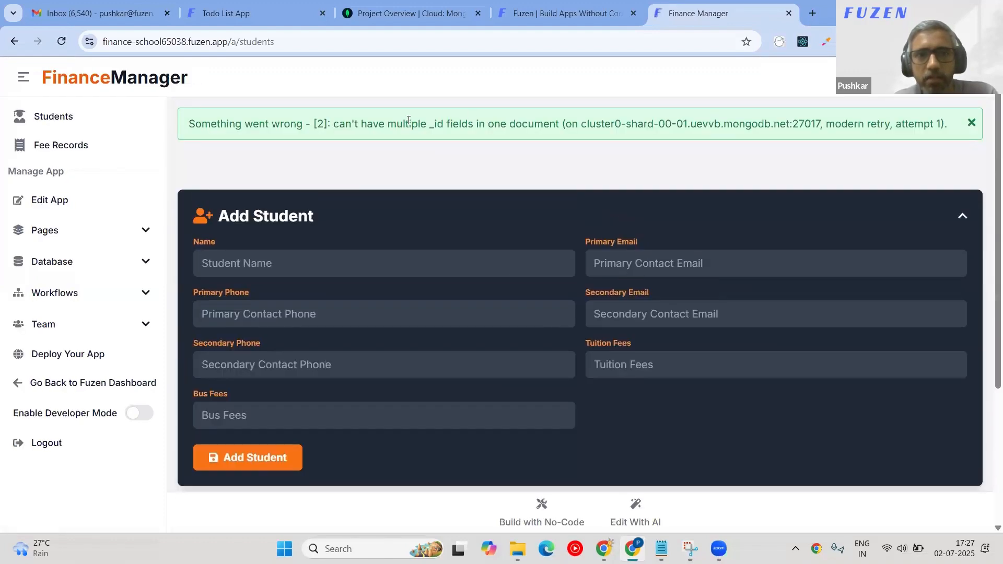
Copy the multiple _id fields error and report it to App Builder AI.
drag(437, 107, 989, 108)
click(962, 215)
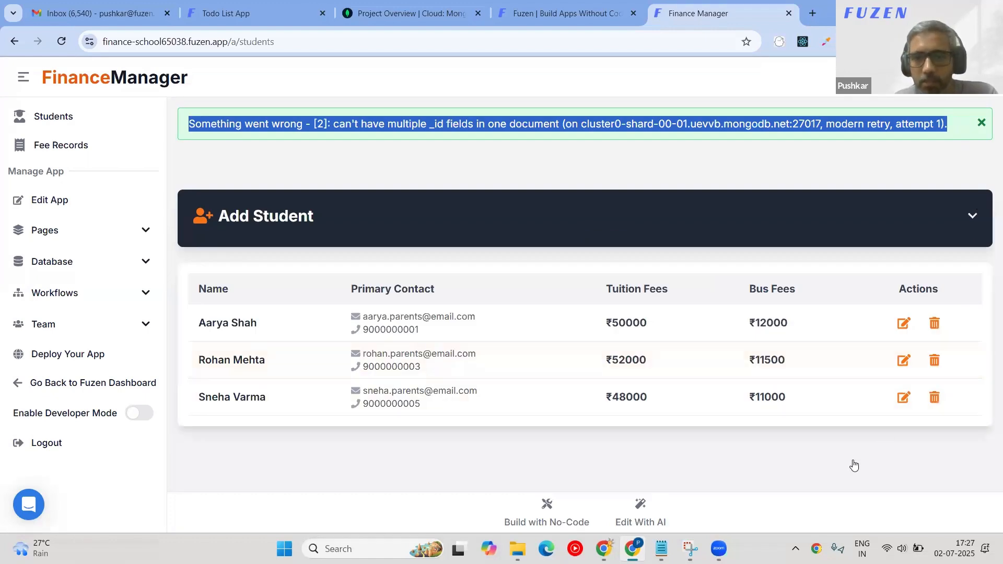
click(717, 506)
text(I)
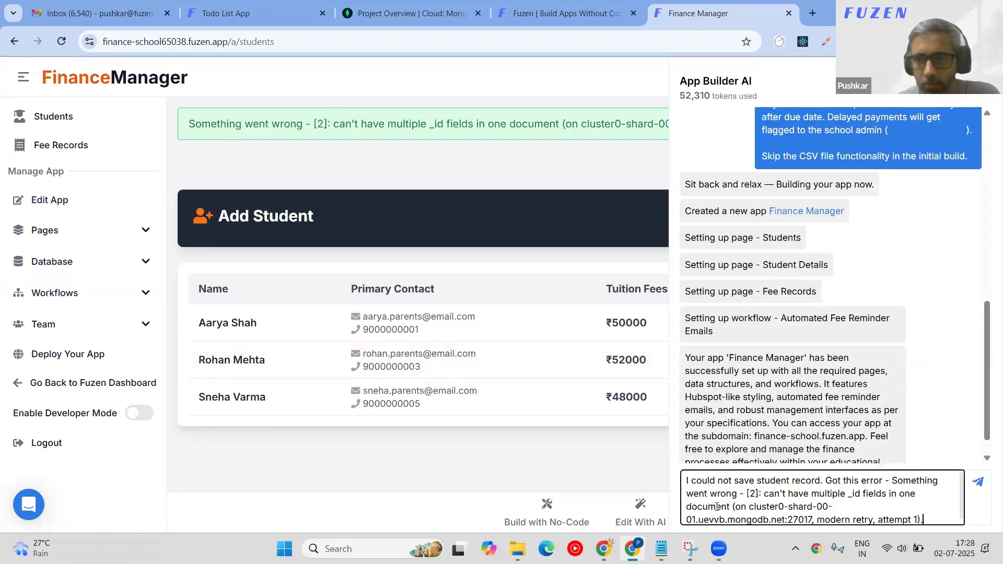
key(Return)
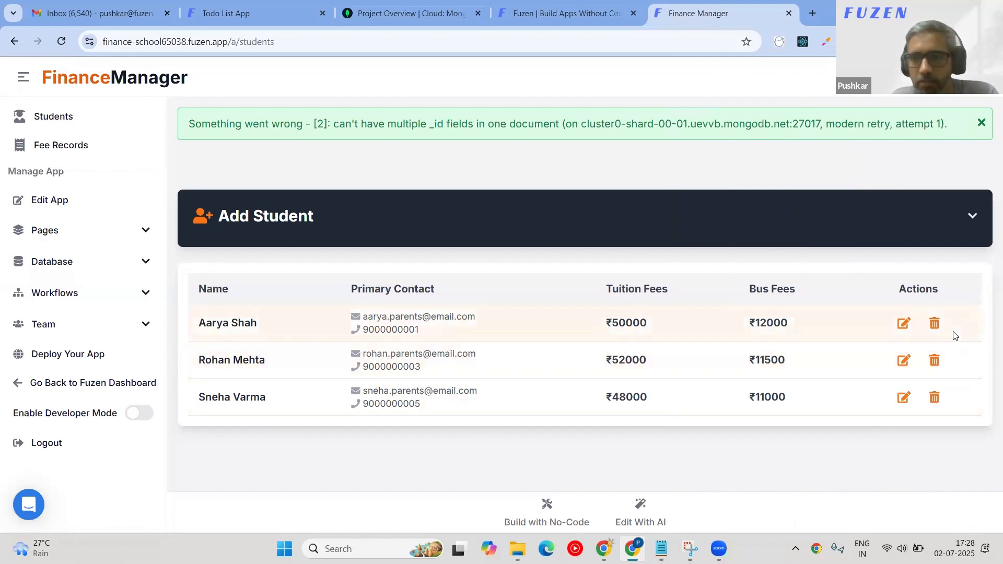
Try deleting the first student, then go back and open the Fee Records page.
click(934, 324)
click(559, 124)
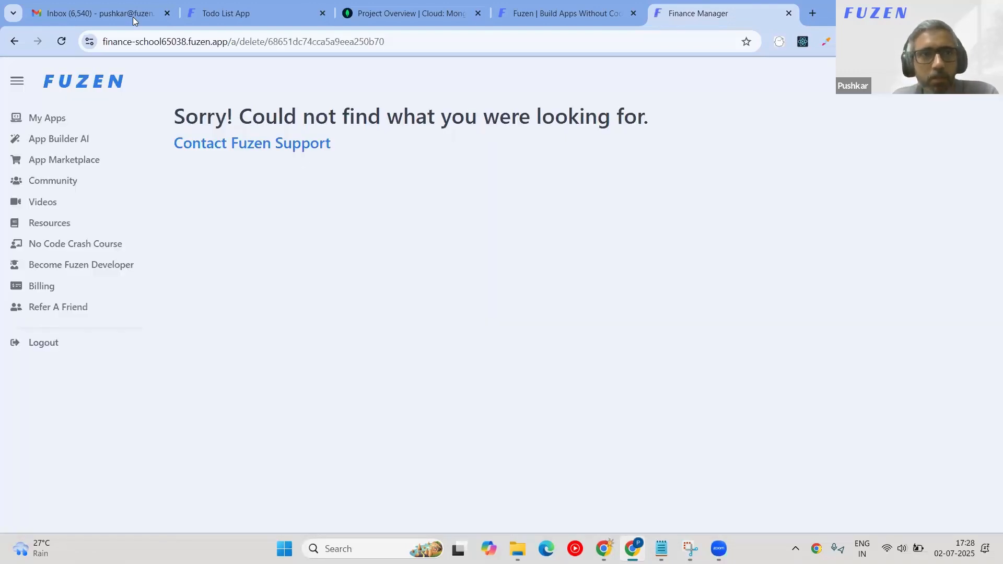
click(14, 42)
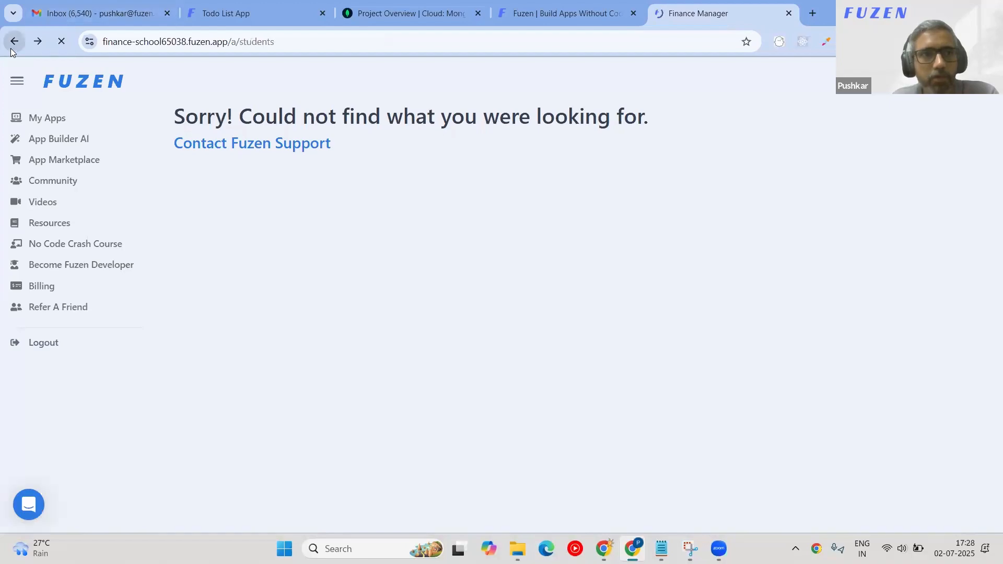
scroll(453, 262, down, 3)
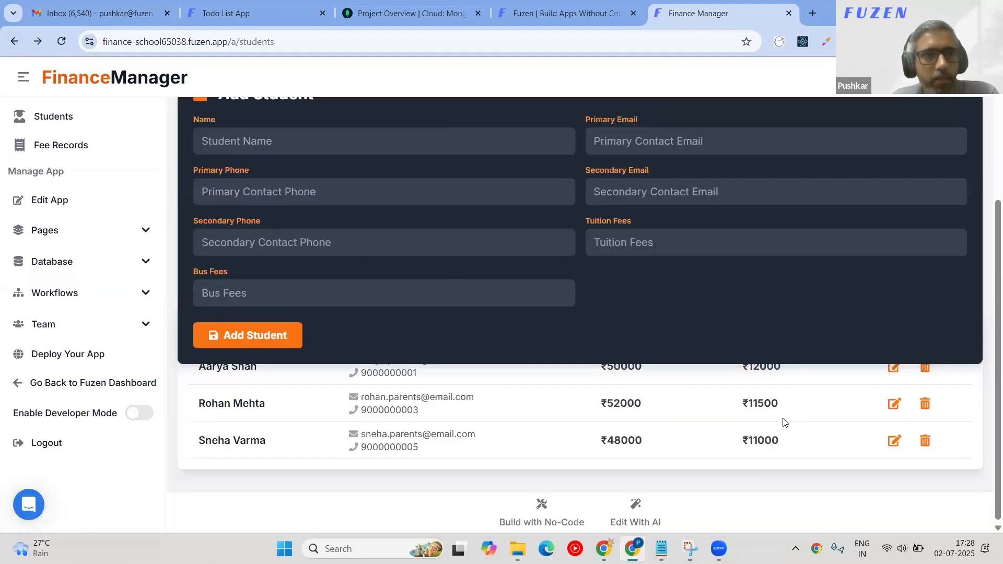
click(78, 145)
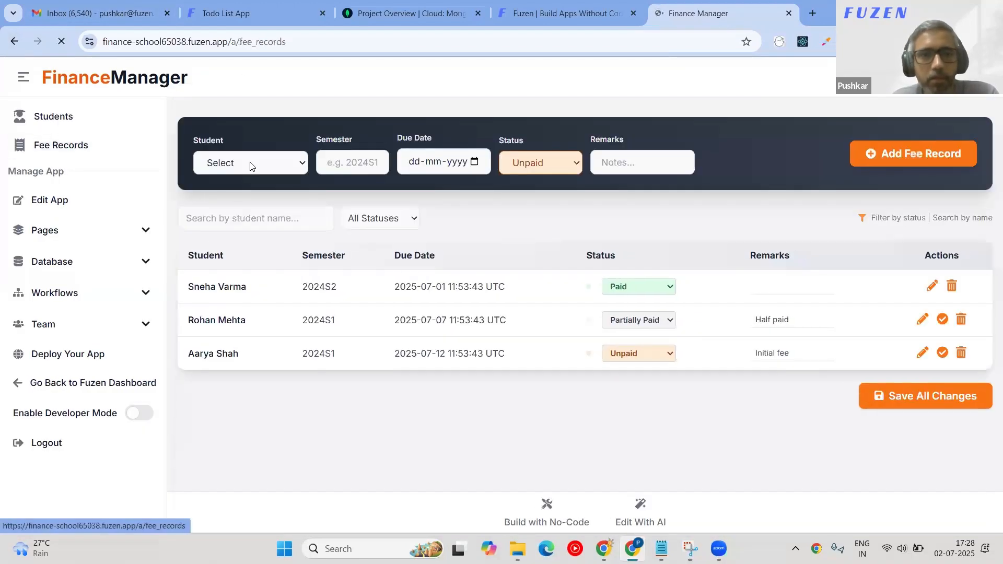
Add a fee record for the existing student: semester 1st, due 02-07-2025, status Paid, remark 'un'.
click(285, 164)
click(239, 199)
click(352, 162)
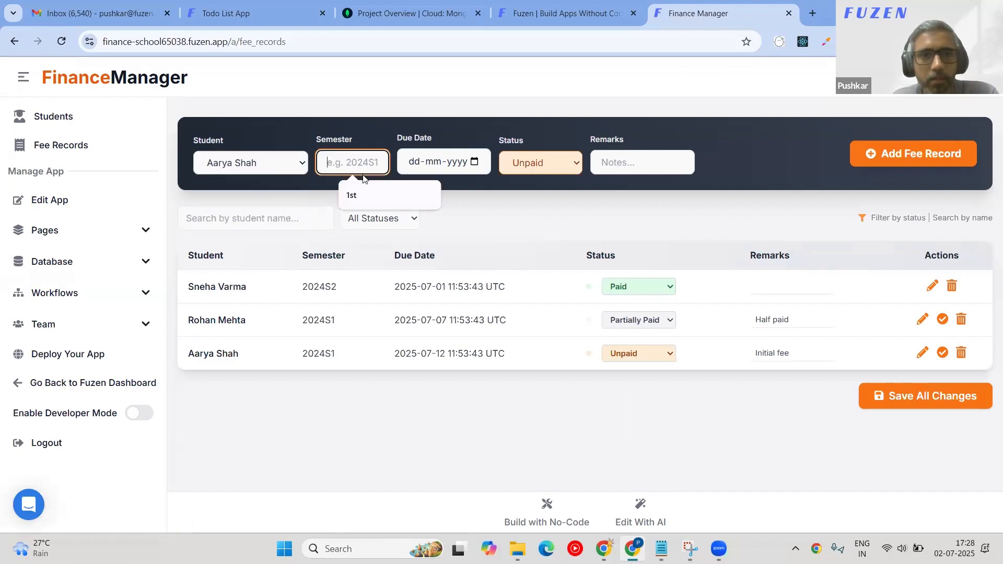
text(1st)
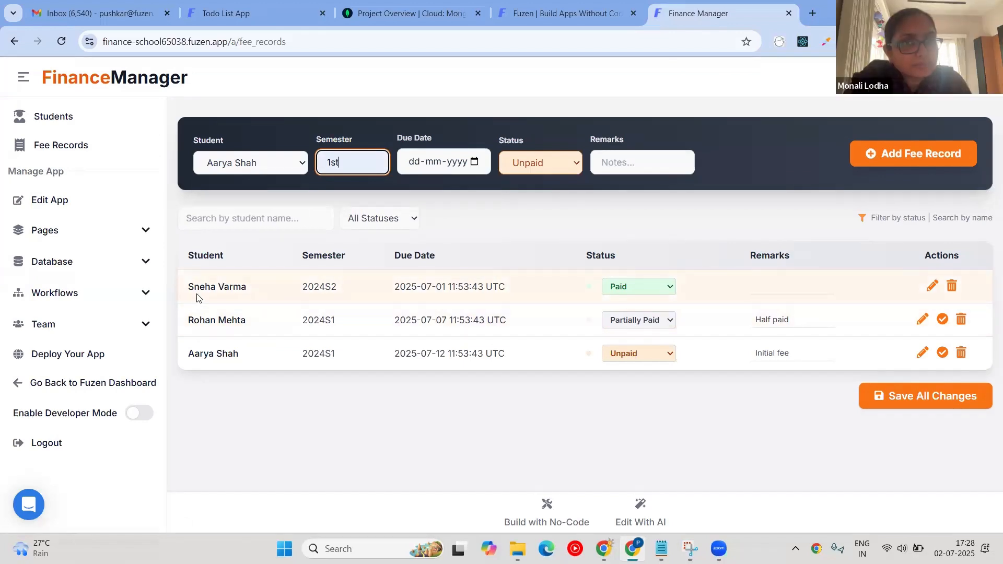
click(476, 168)
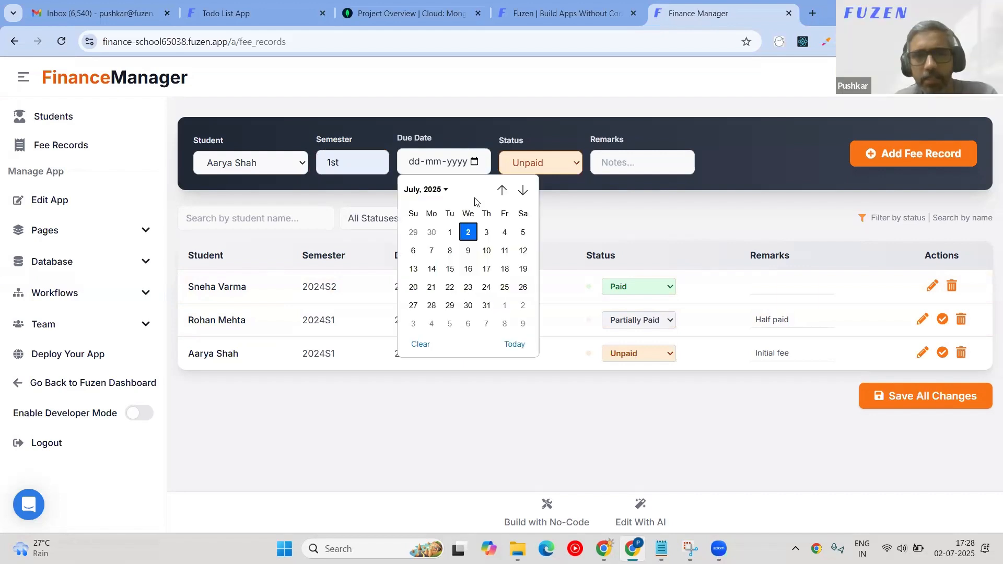
click(546, 164)
click(560, 193)
click(632, 164)
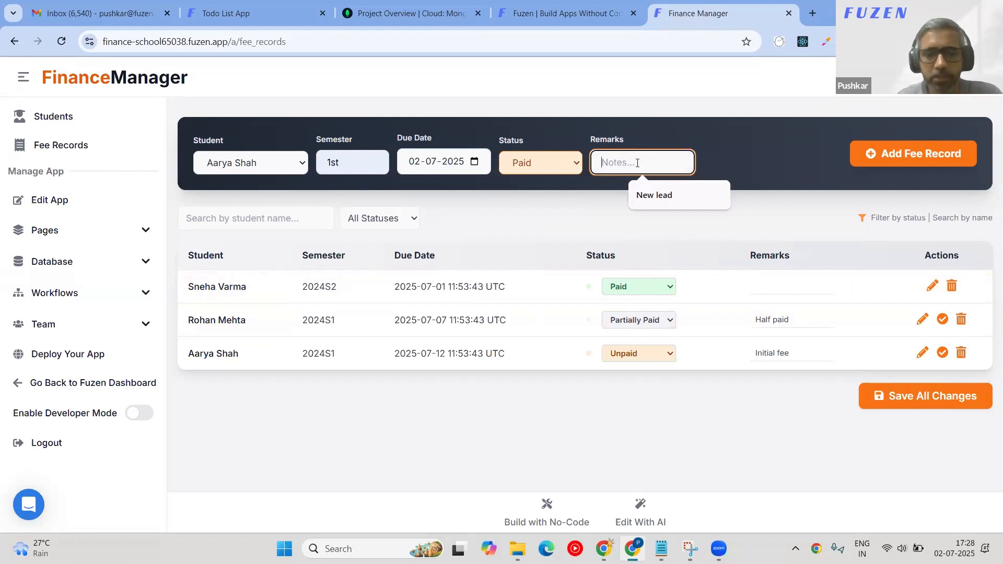
text(unpaid)
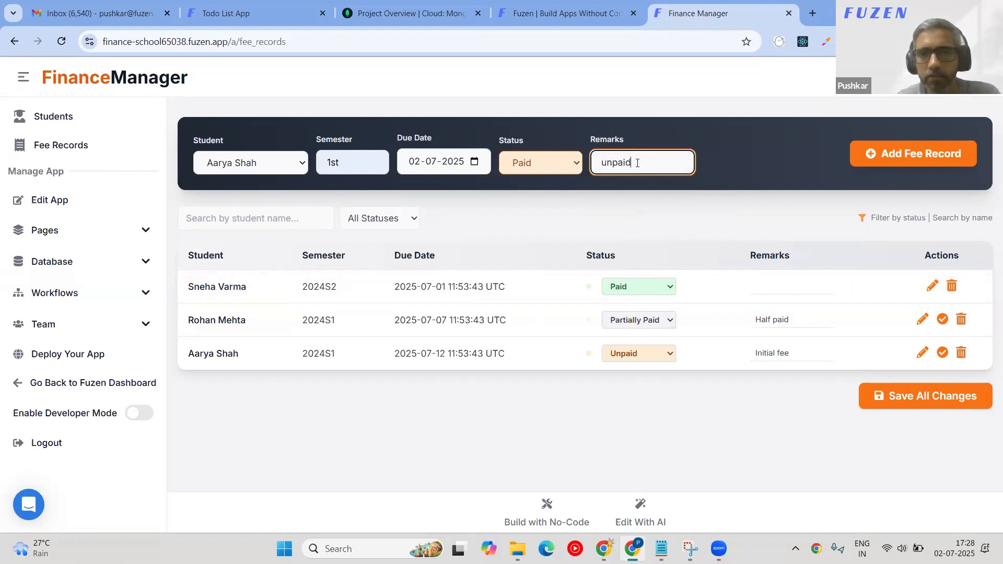
click(897, 164)
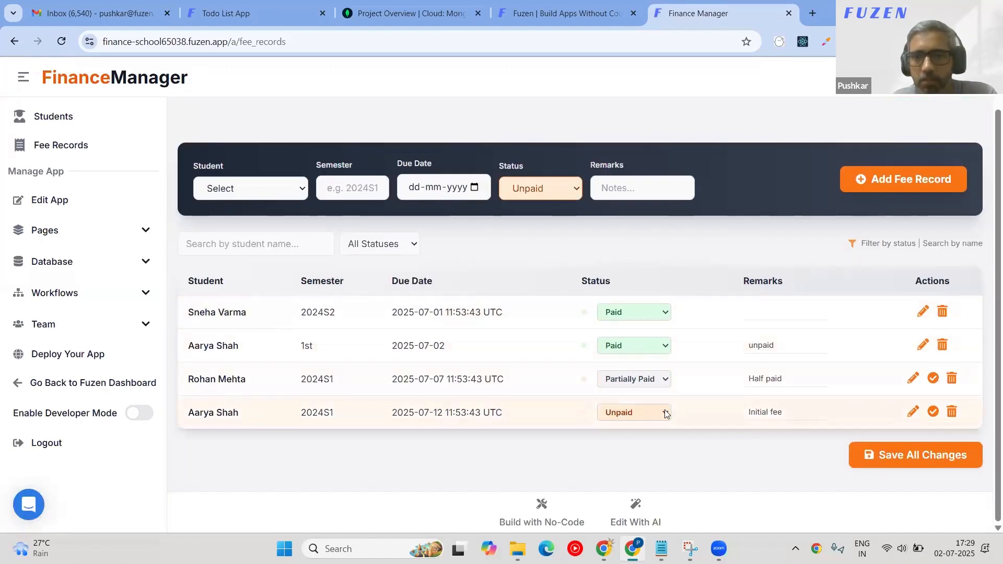
Try deleting a fee record, then send App Builder AI 'Ok, please check and fix'.
click(942, 344)
click(562, 133)
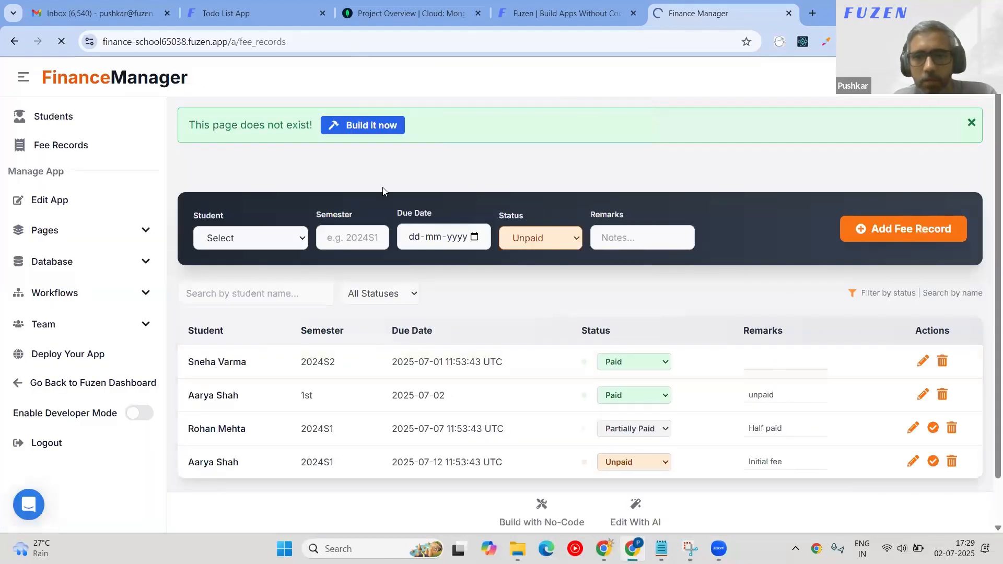
click(637, 519)
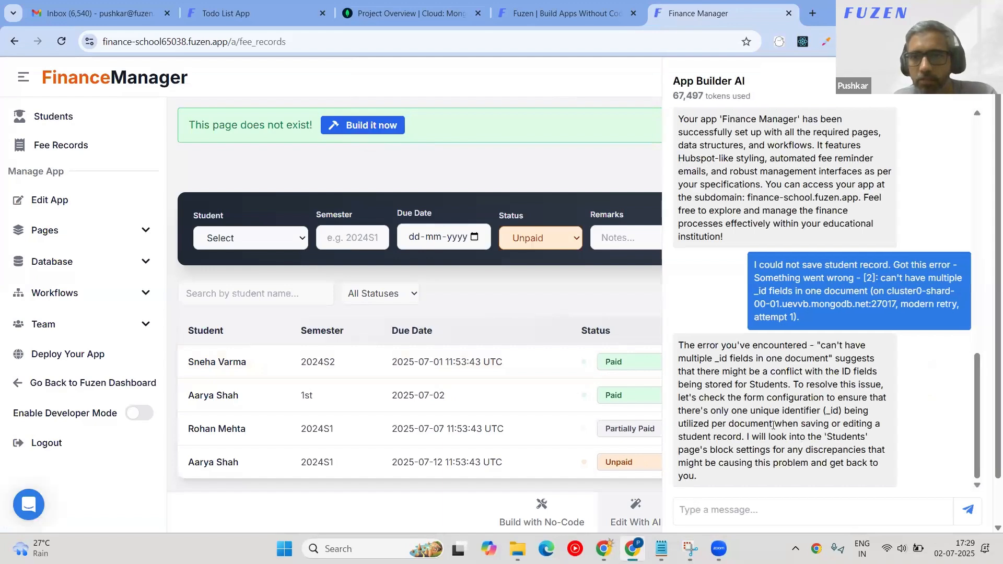
click(727, 498)
text(Ok)
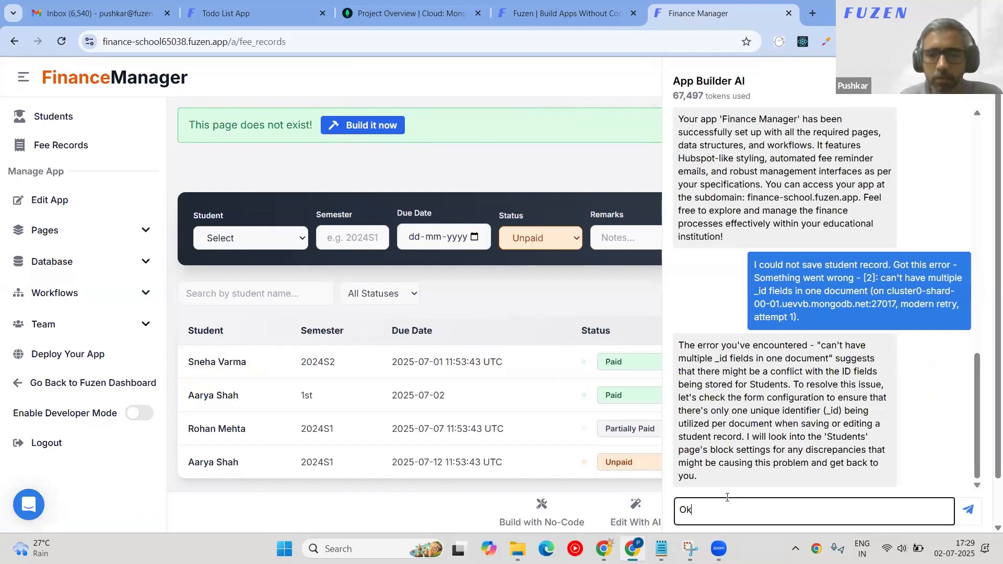
text(, please check and fix)
key(Return)
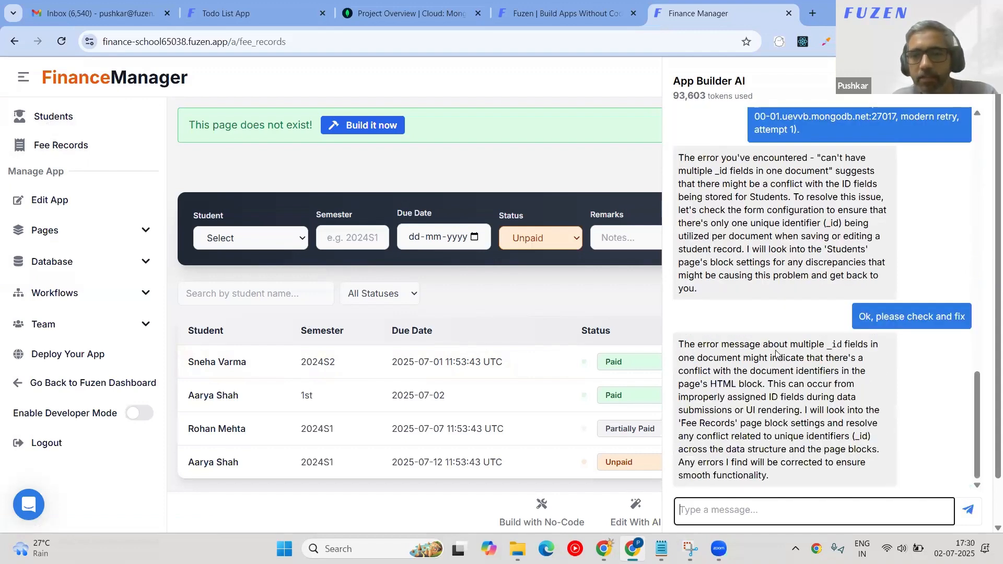
Read the AI's multiple _id reply and open the Fee Records page in the no-code builder.
double_click(790, 345)
drag(843, 354, 844, 355)
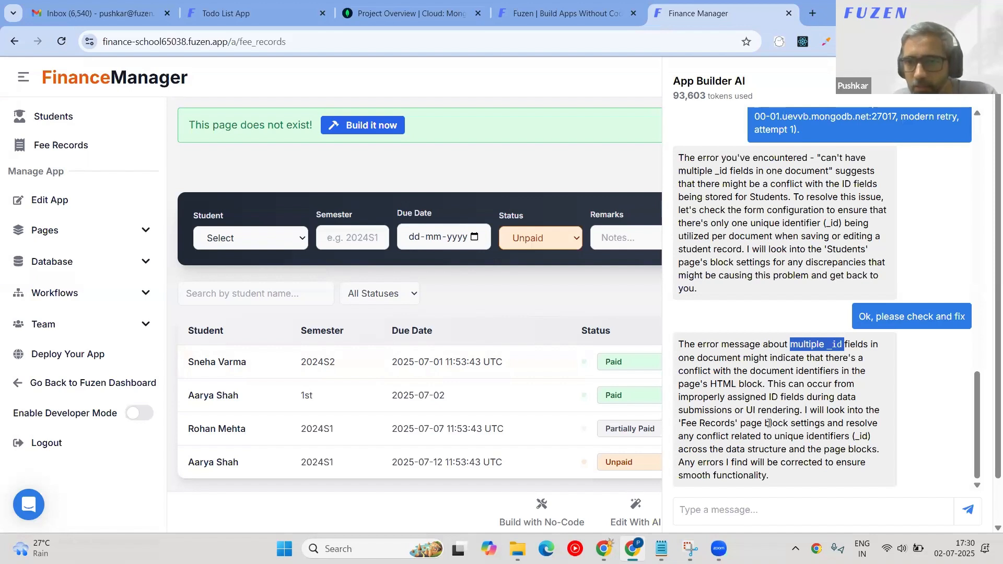
drag(769, 475, 756, 475)
click(543, 507)
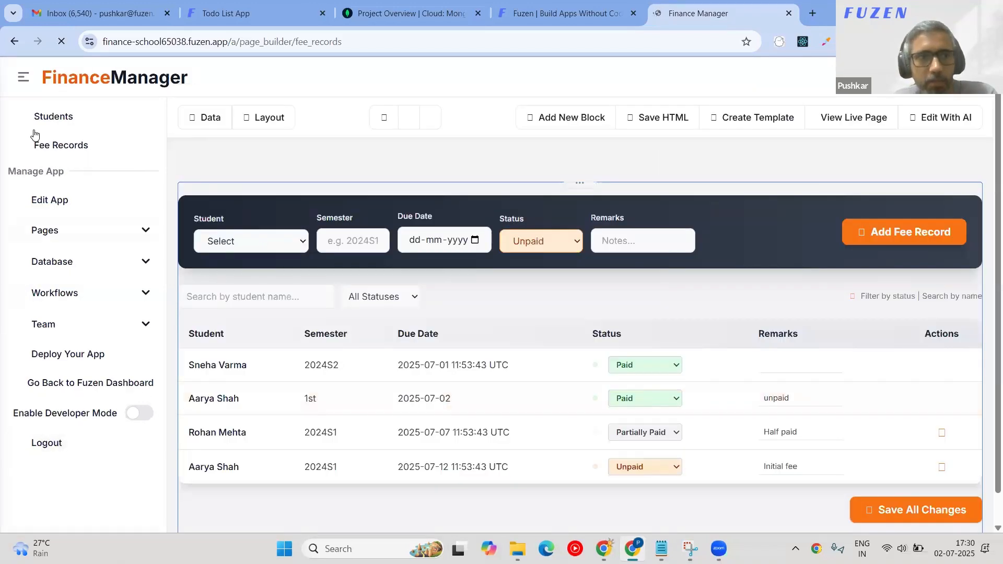
On the Students page, enter a new student's name, pasted e-mail and phone number.
click(36, 126)
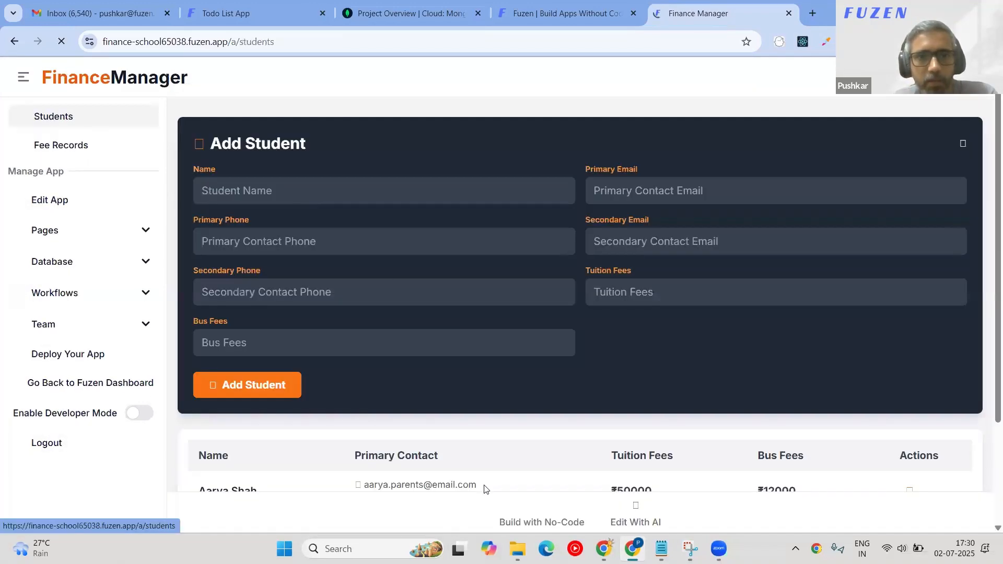
click(247, 199)
text(Aa)
key(Tab)
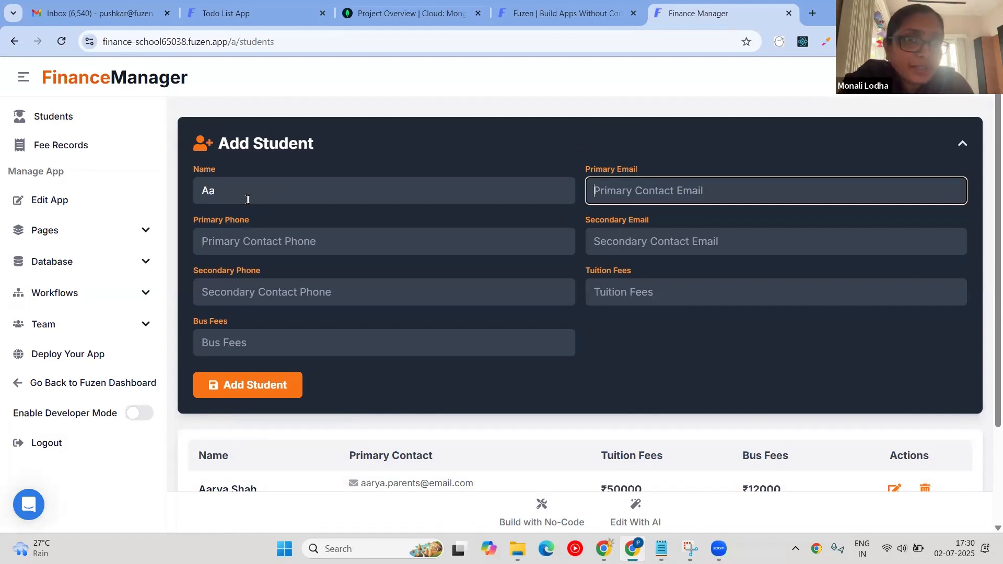
key(ctrl+v)
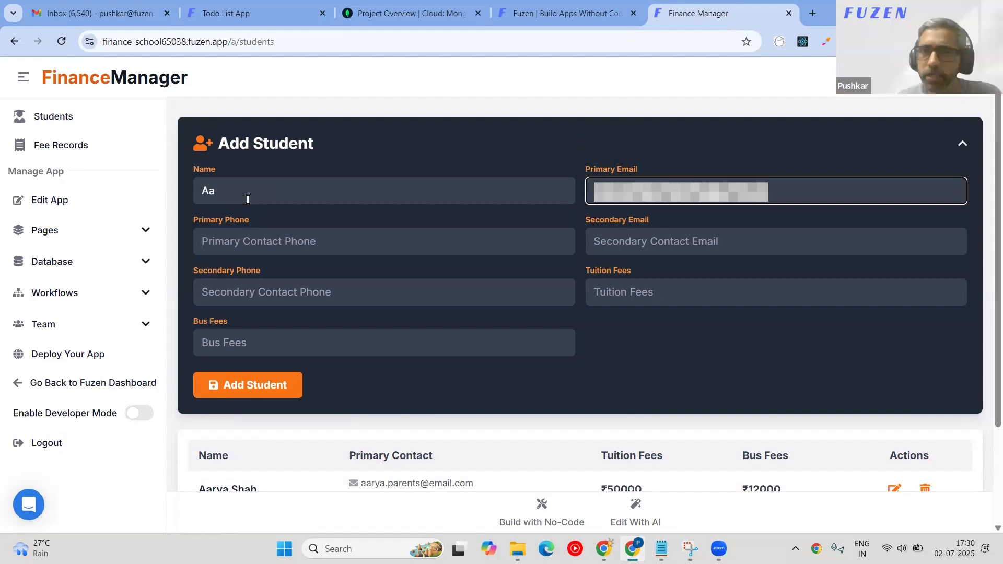
key(Tab)
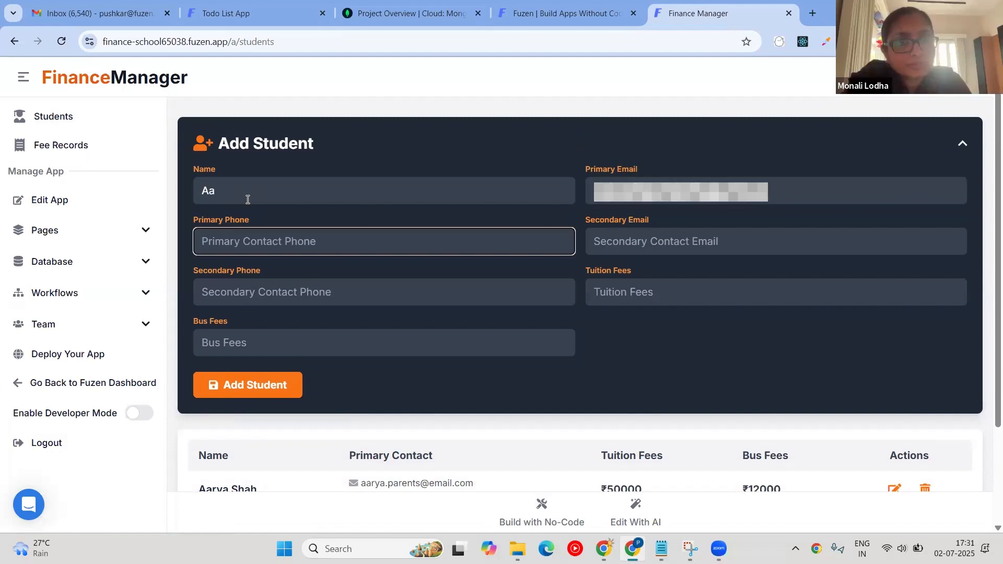
text(9999988888)
key(Return)
Submit the student with fees 50000 and 5000, select the _id error, and open no-code editing.
text(50000)
key(Tab)
text(5000)
key(Tab)
key(Return)
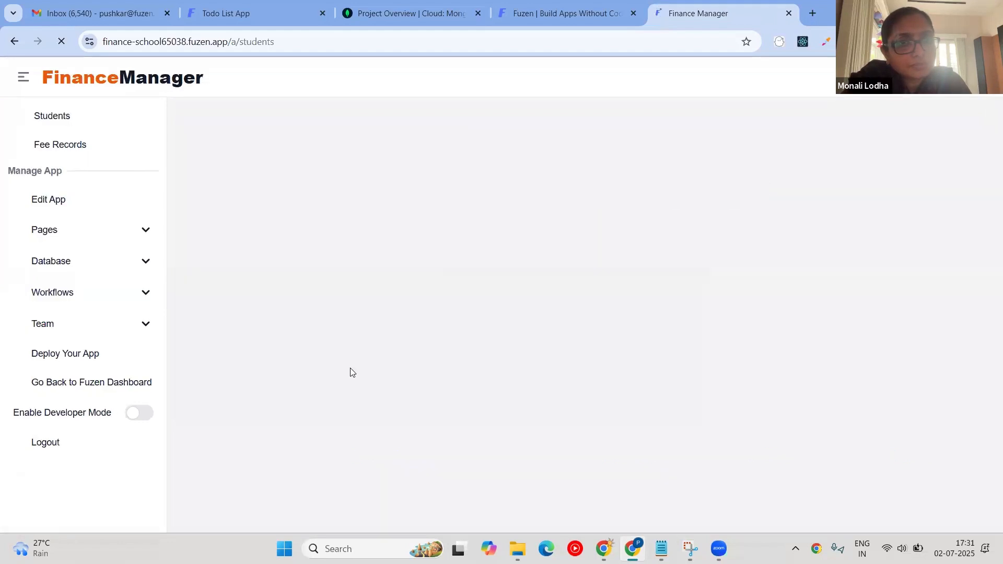
triple_click(283, 119)
key(ctrl+c)
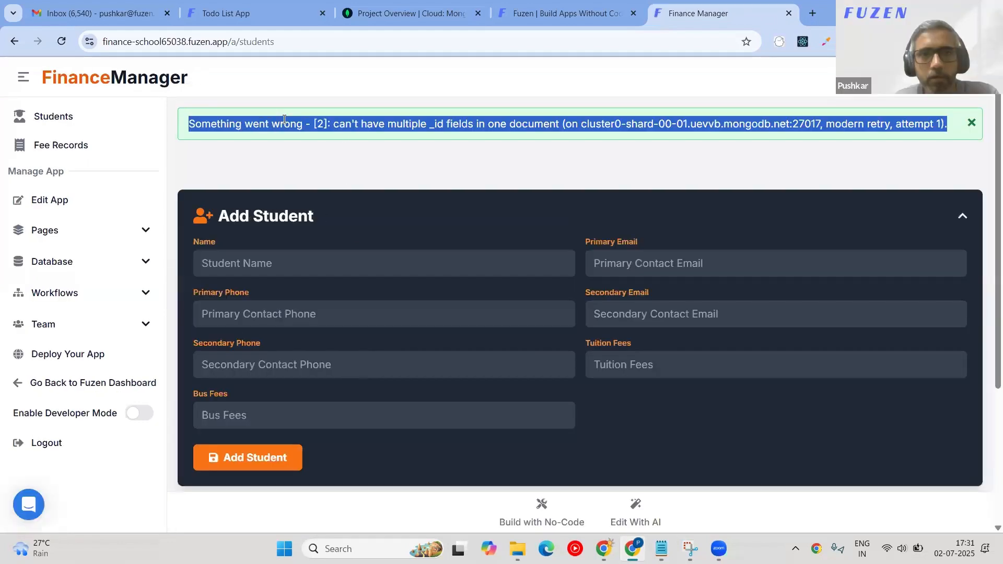
click(539, 510)
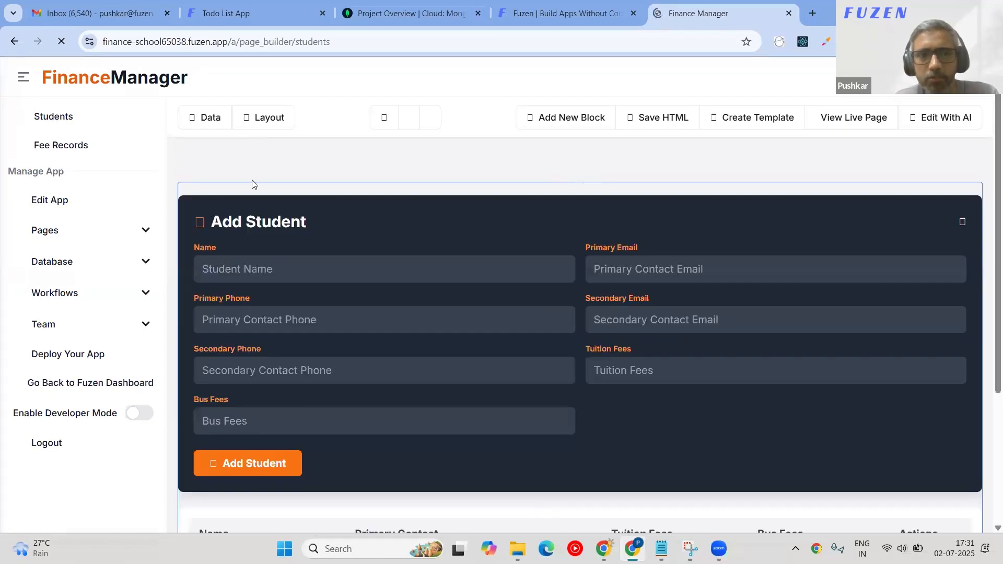
Send the form block's AI 'I could not save data from this form. Got this error -' plus the pasted error.
click(255, 193)
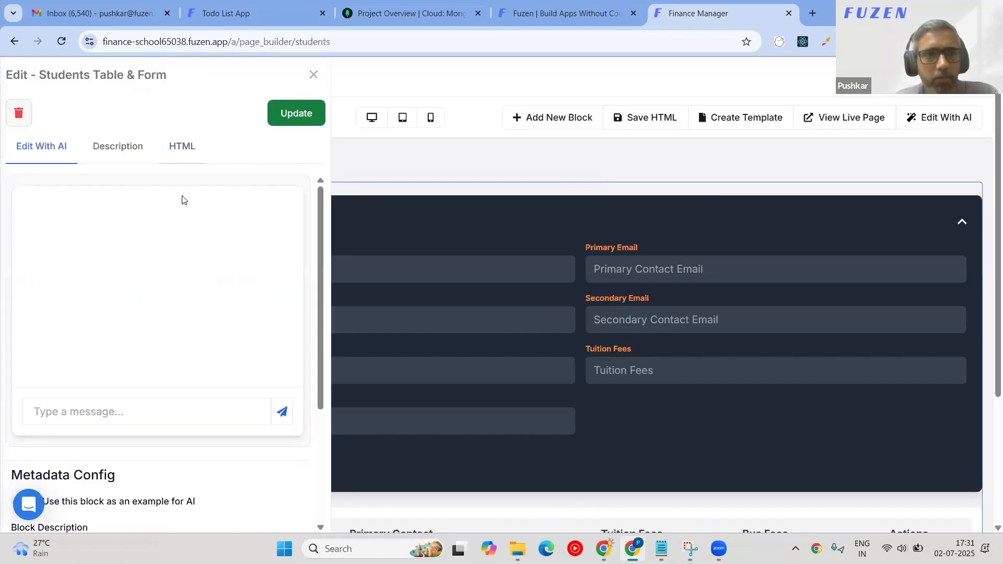
click(63, 411)
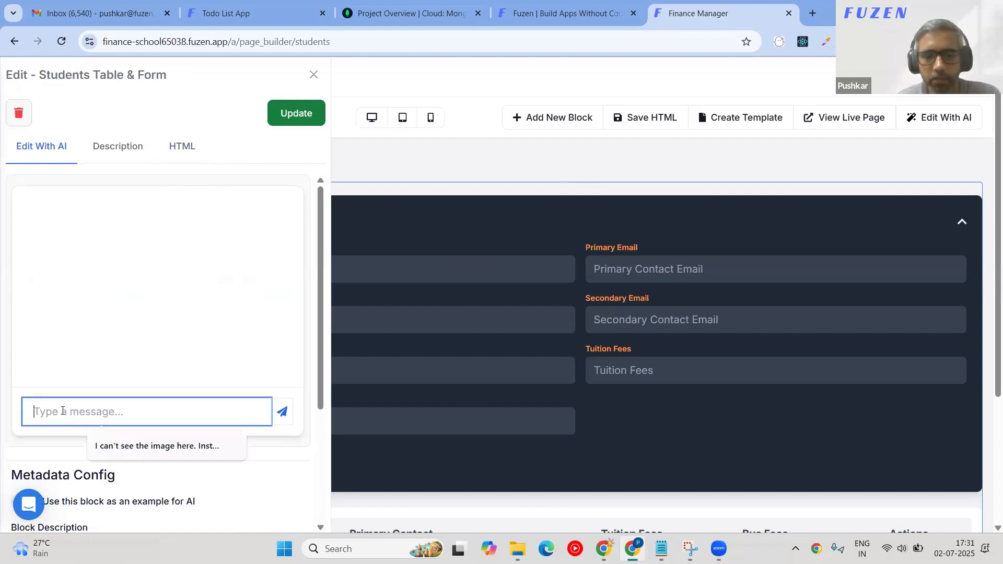
text(I could not save)
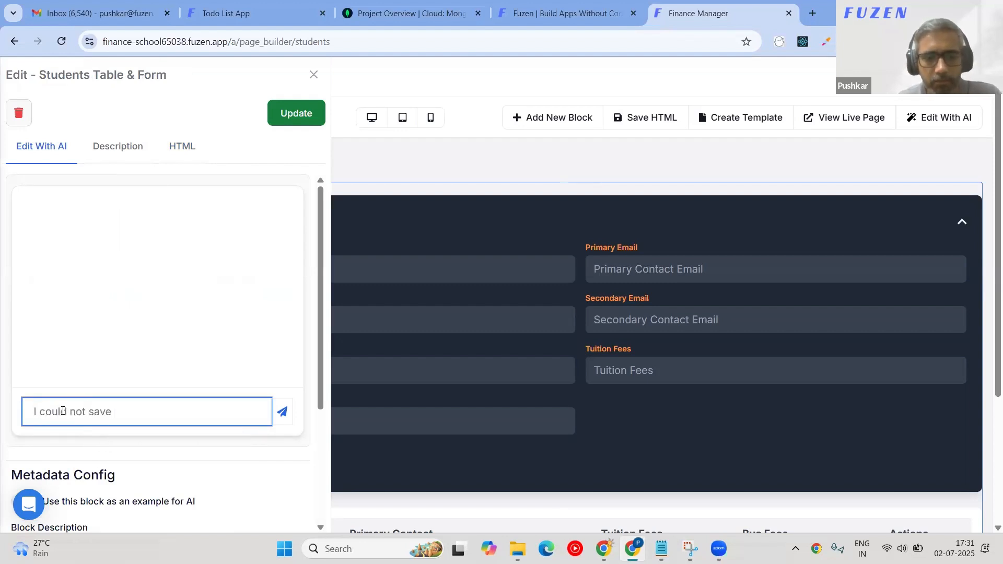
text( data from this fo)
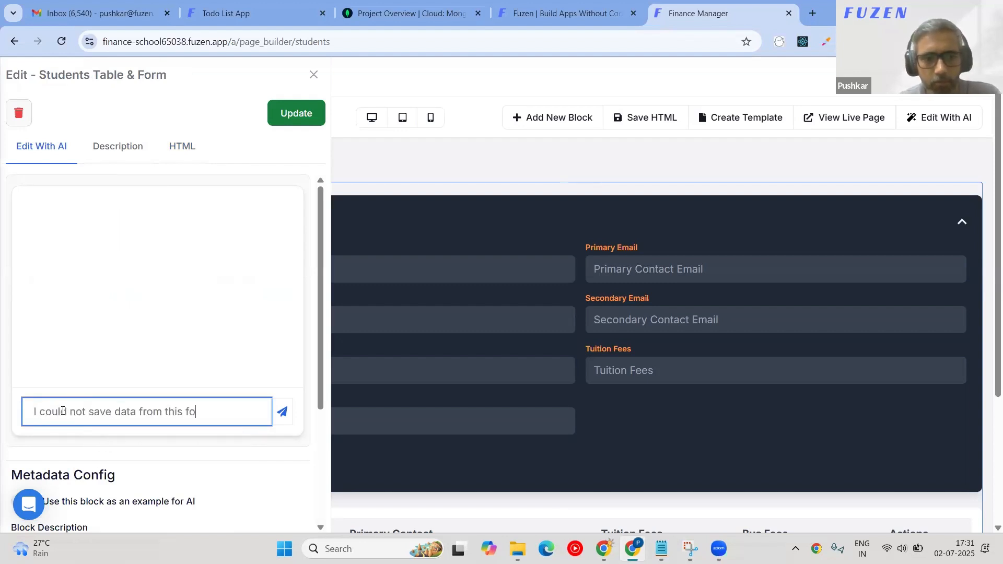
text(rm. Got this error -)
key(ctrl+v)
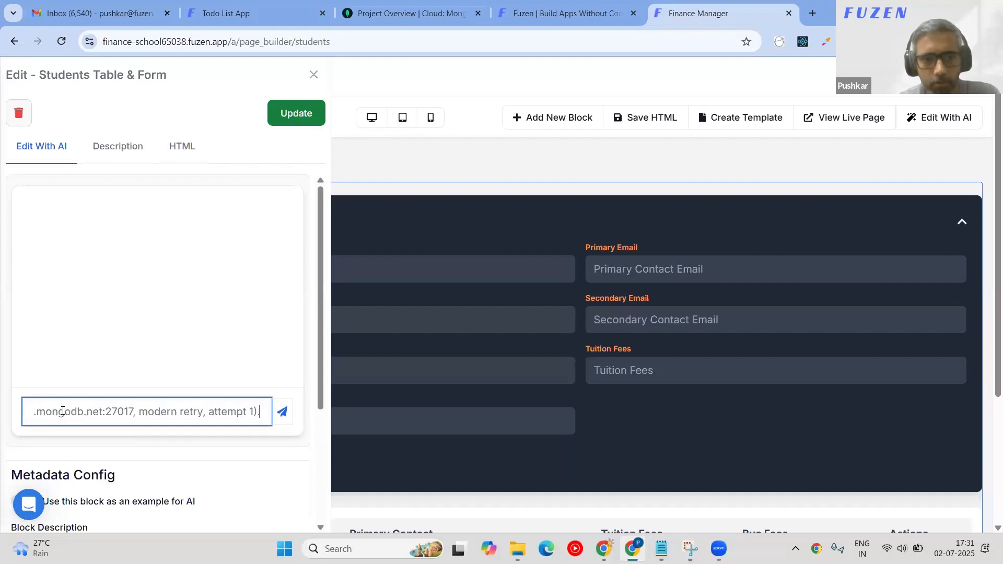
key(Return)
Review the block's updated HTML code.
click(189, 151)
scroll(184, 272, down, 10)
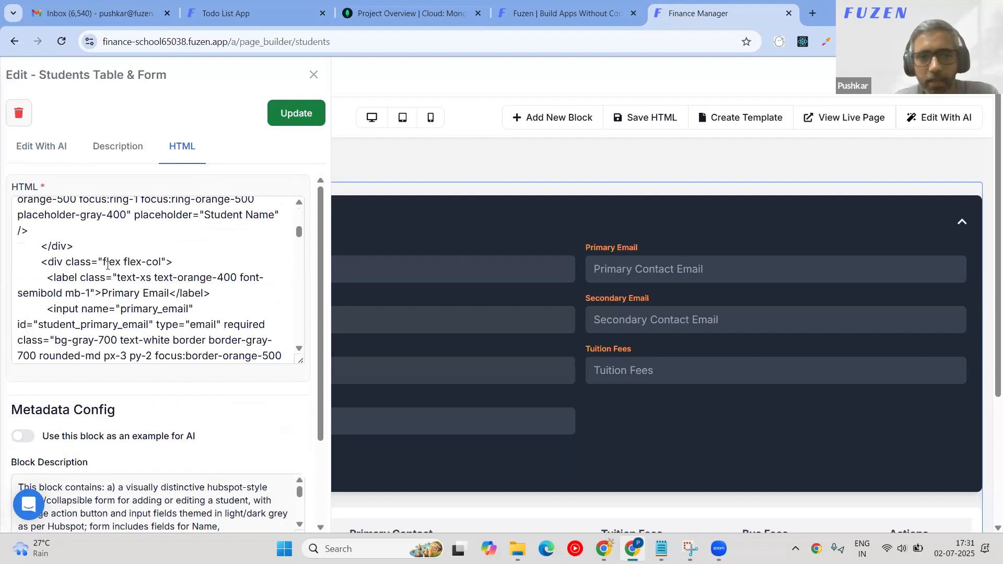
scroll(101, 282, up, 10)
scroll(101, 282, down, 3)
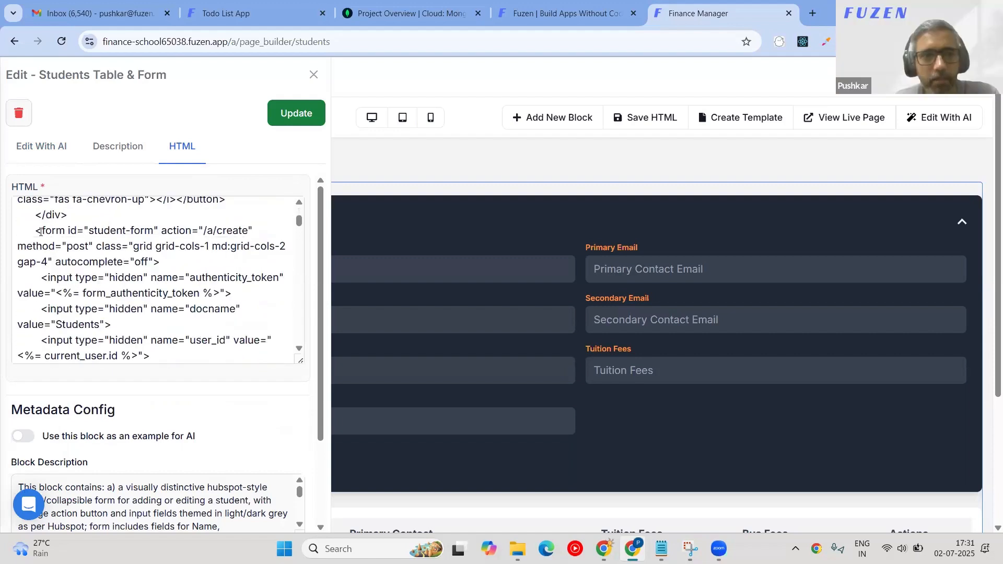
drag(42, 230, 182, 327)
scroll(182, 327, down, 2)
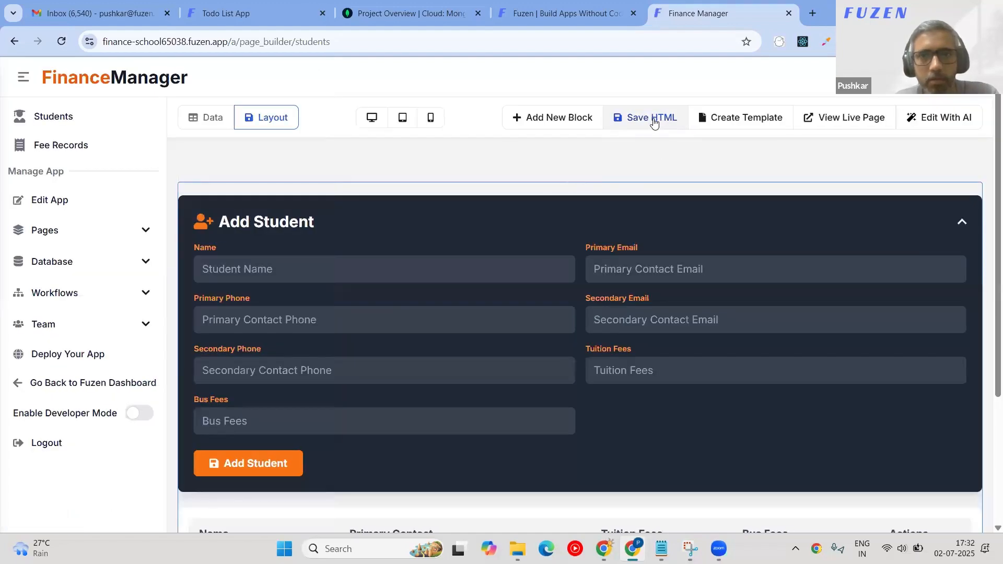
Save the page HTML, then start a new student on the live Students page with name and e-mail.
click(653, 123)
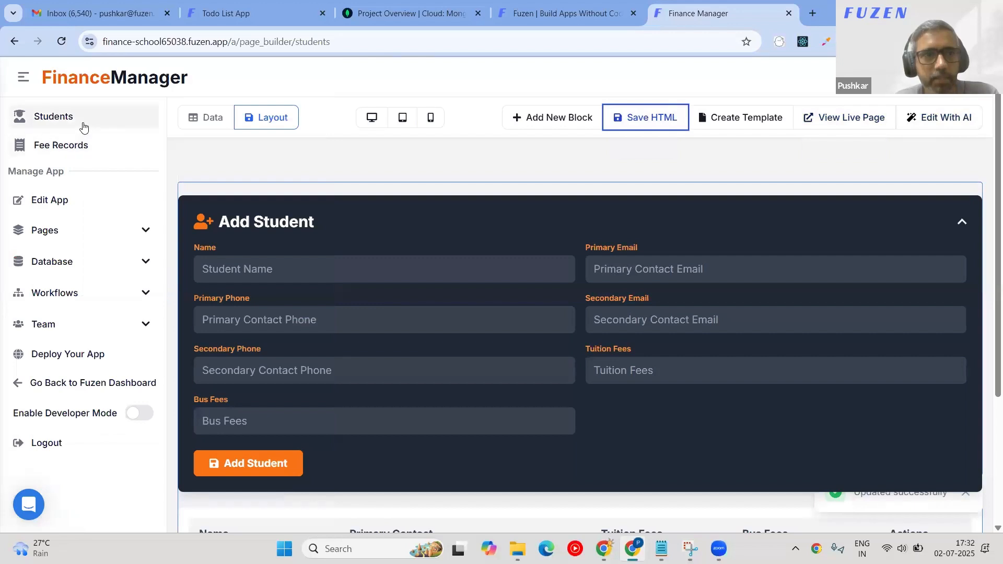
click(83, 126)
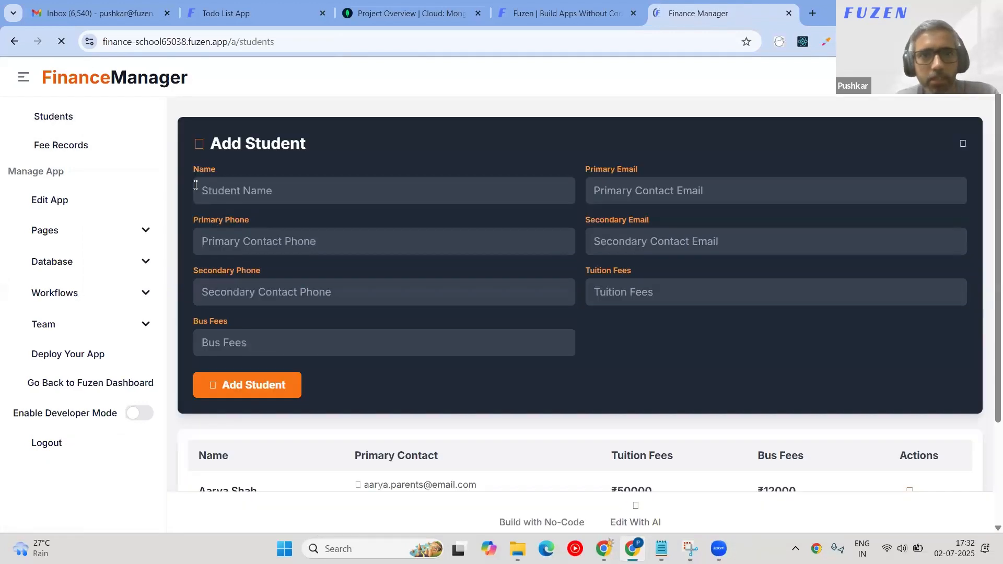
click(235, 190)
text(Aadi)
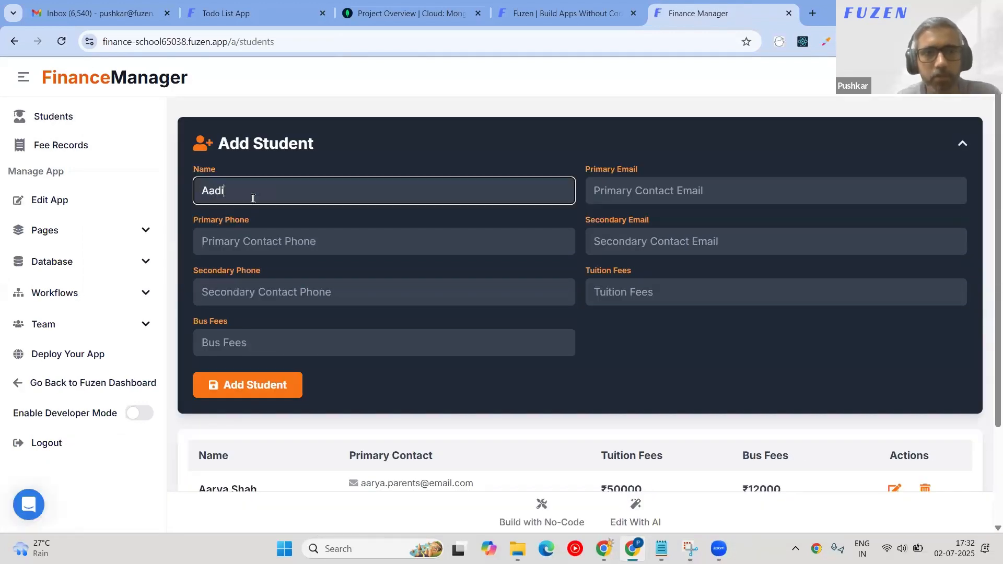
text(t)
key(Tab)
key(ctrl+v)
Enter tuition 5000, bus fees 5000 and a phone number, add the student, and collapse the form.
click(673, 290)
text(5000)
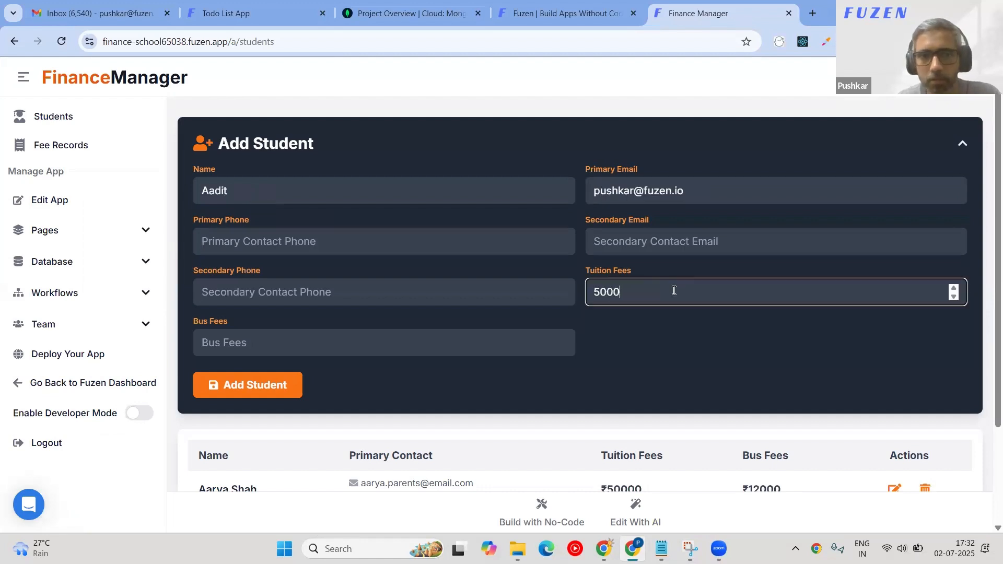
key(Tab)
text(5000)
key(Tab)
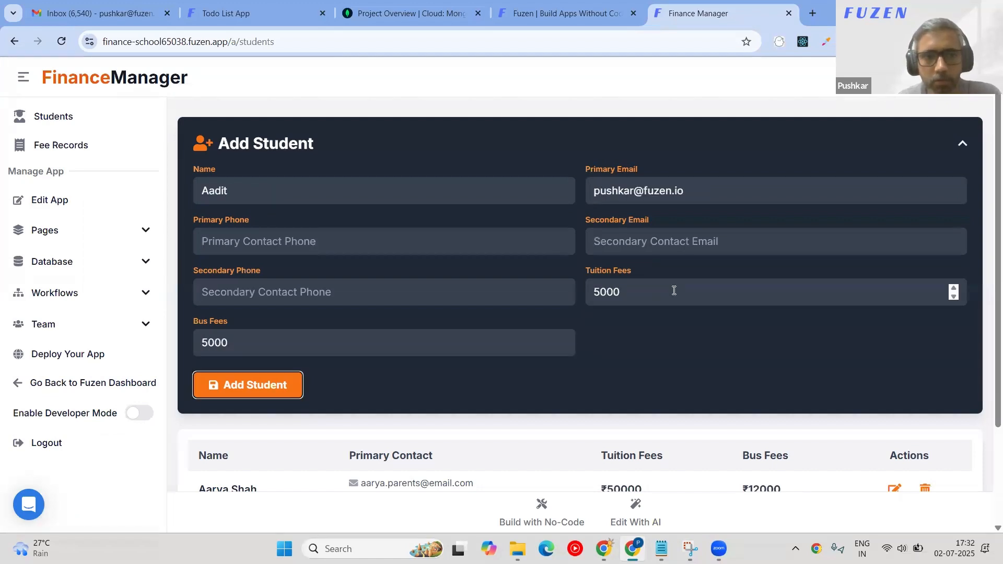
click(275, 385)
text(99998888)
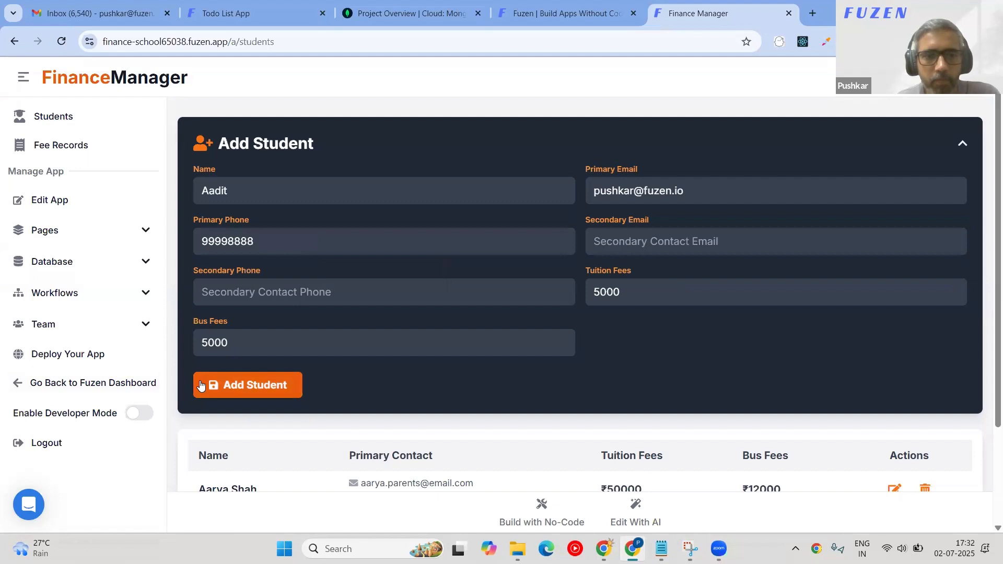
click(201, 386)
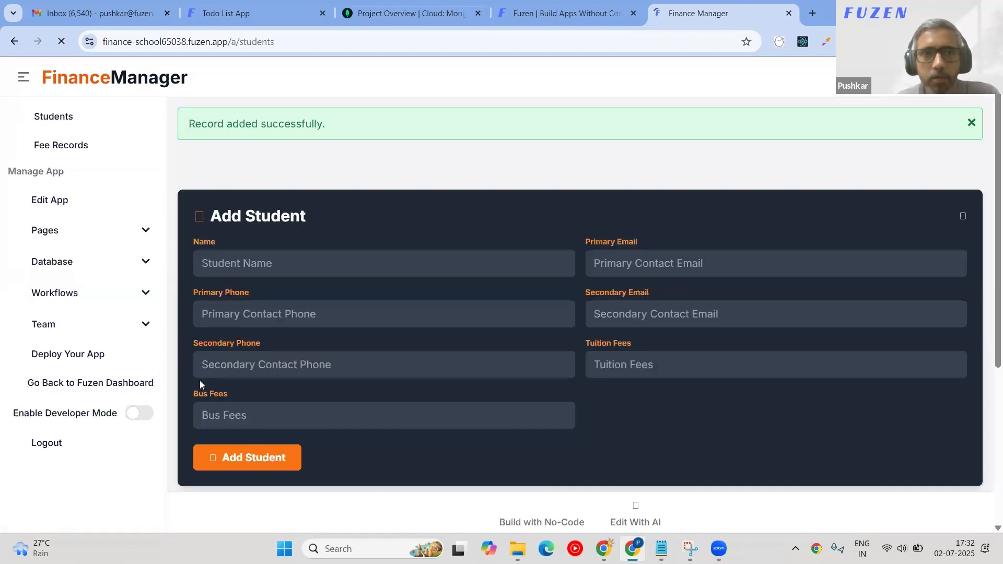
scroll(339, 436, down, 3)
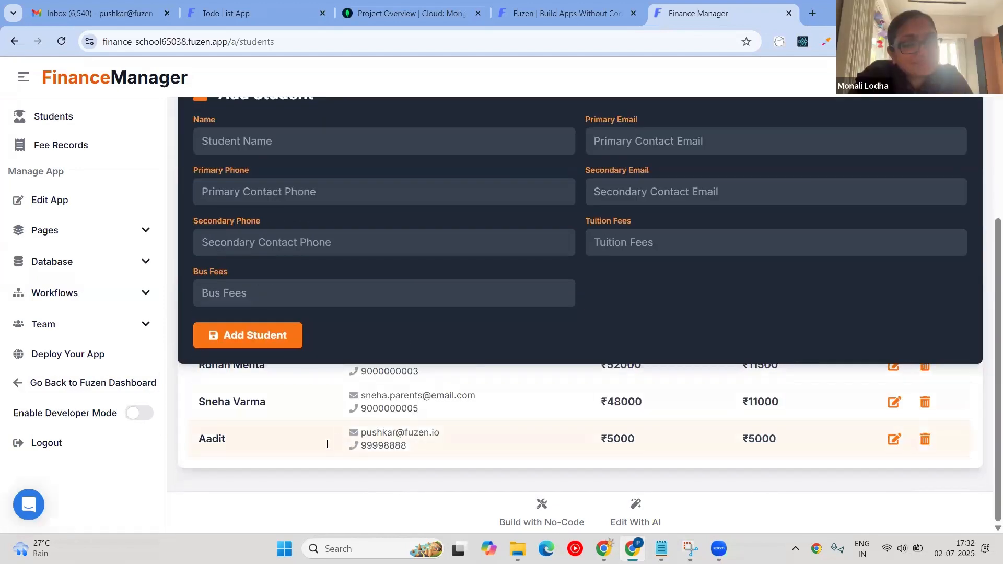
scroll(673, 302, up, 1)
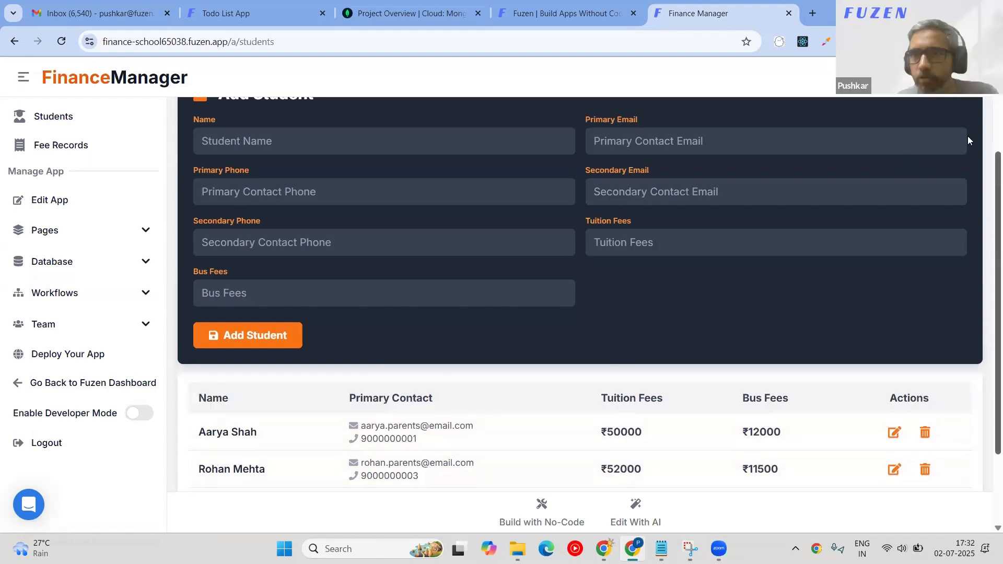
scroll(967, 138, up, 5)
click(969, 216)
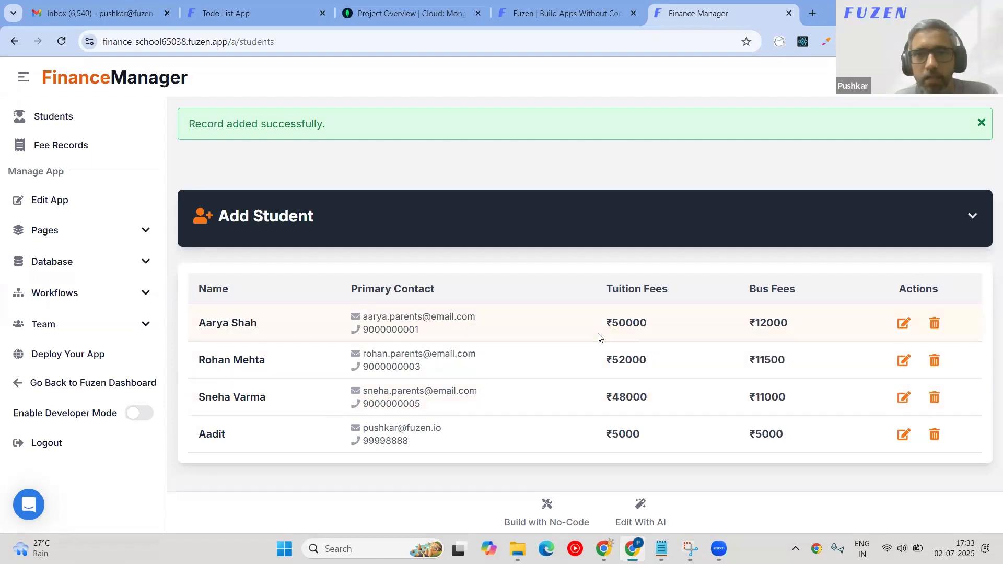
Send App Builder AI 'Delete buttons in the table are not working'.
click(640, 509)
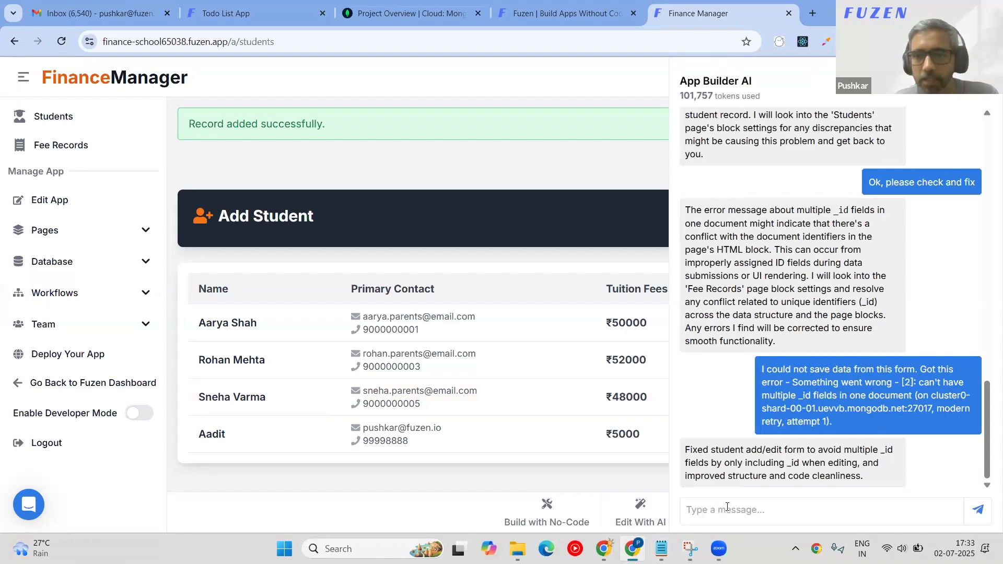
click(726, 507)
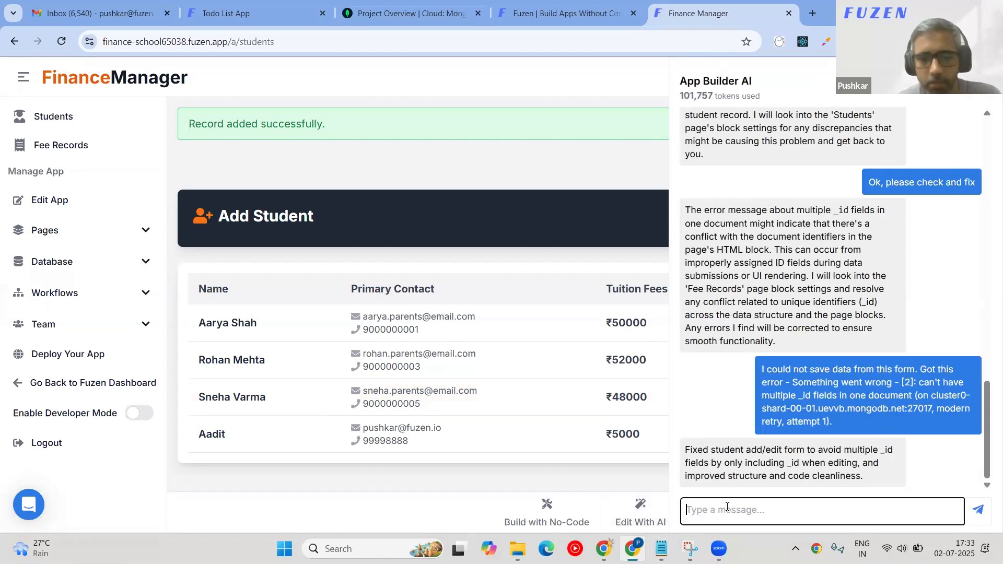
text(Delete buttons in the table are not working)
key(Return)
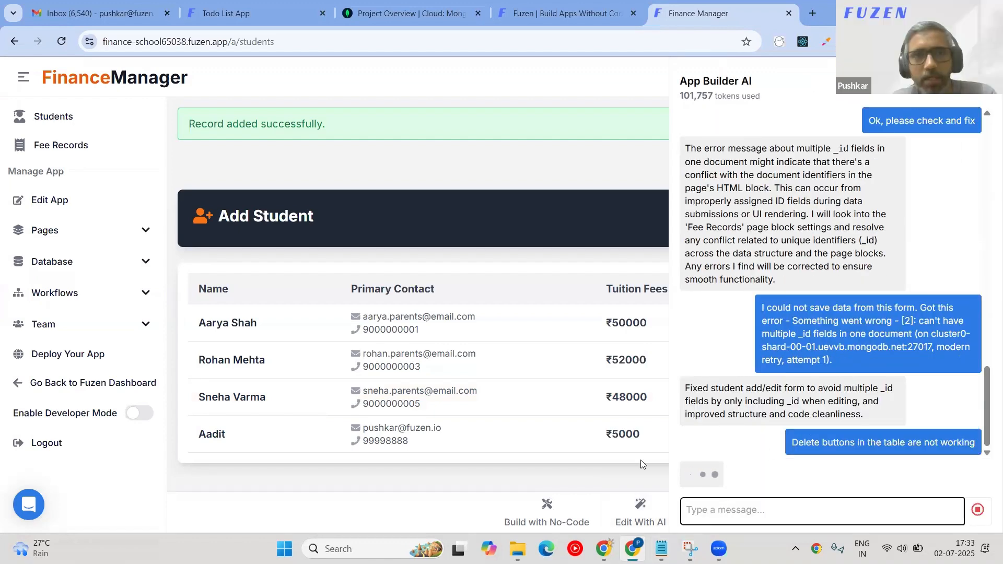
click(570, 12)
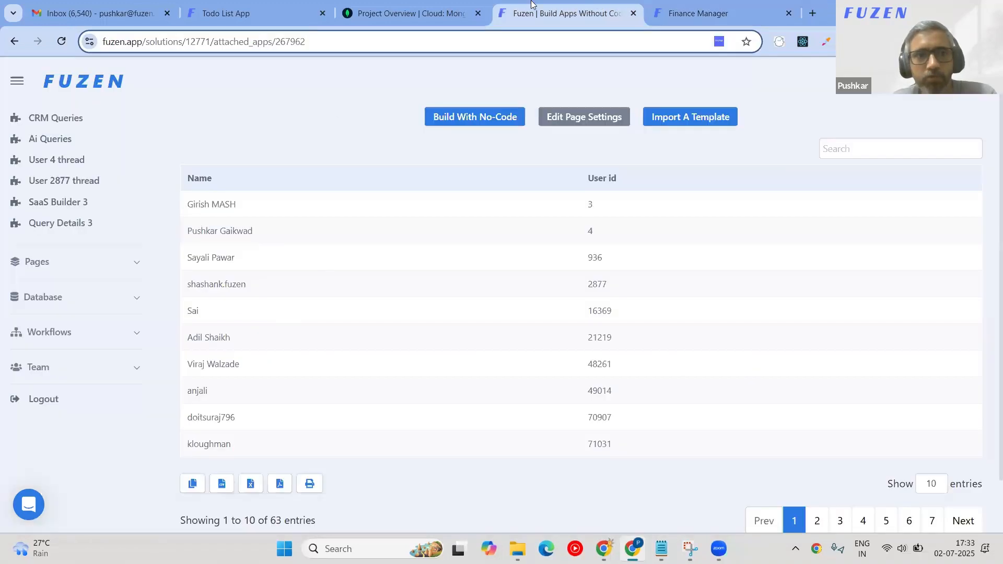
click(766, 11)
Open App Builder AI in a new tab and fetch the finance-app prompt from the notes.
click(812, 13)
click(676, 37)
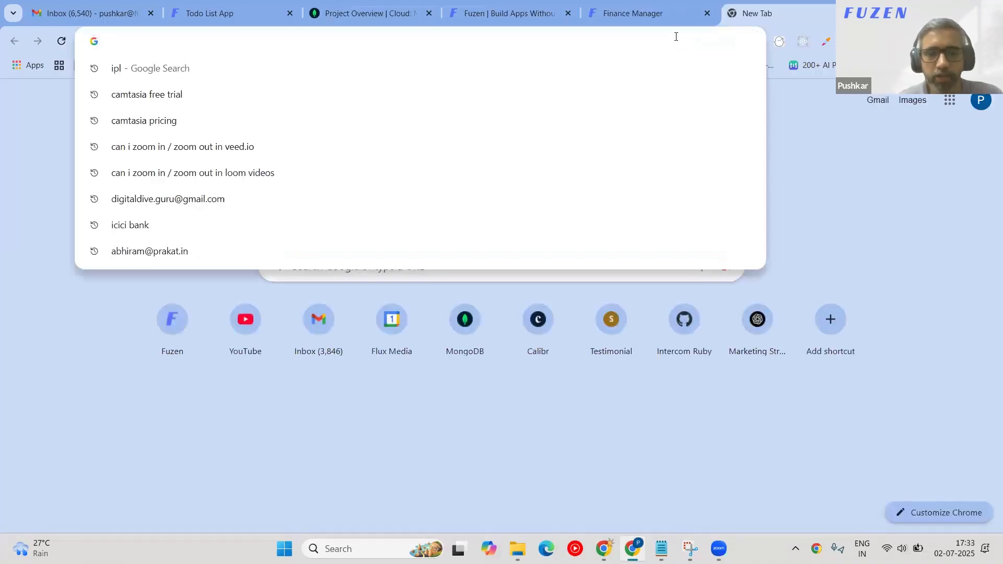
text(app)
key(Return)
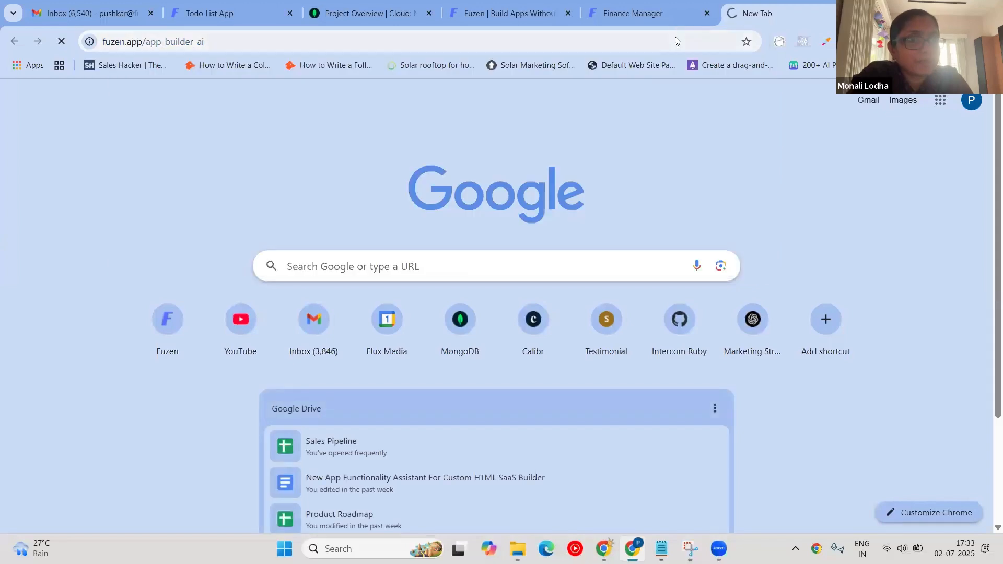
key(alt+Tab)
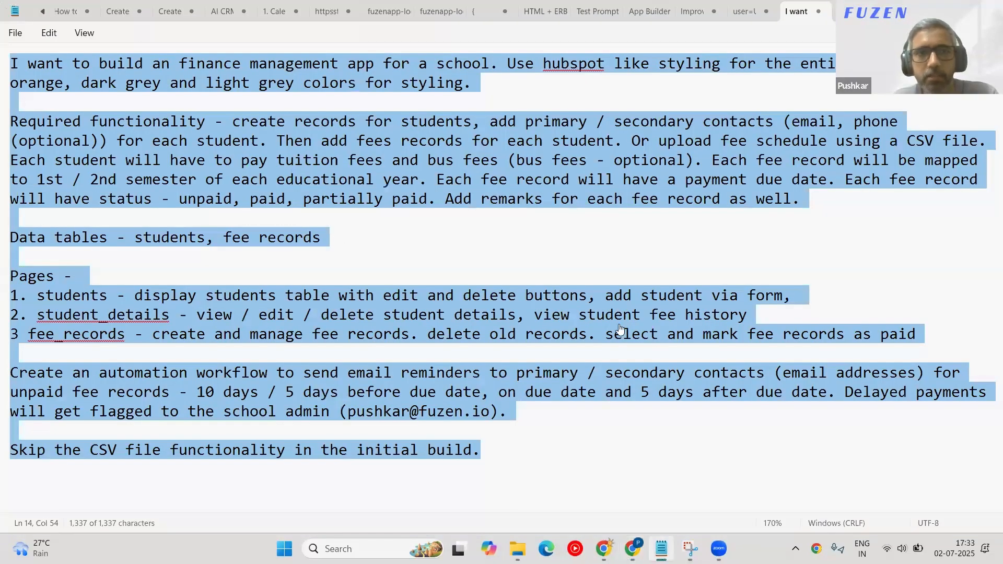
key(alt+Tab)
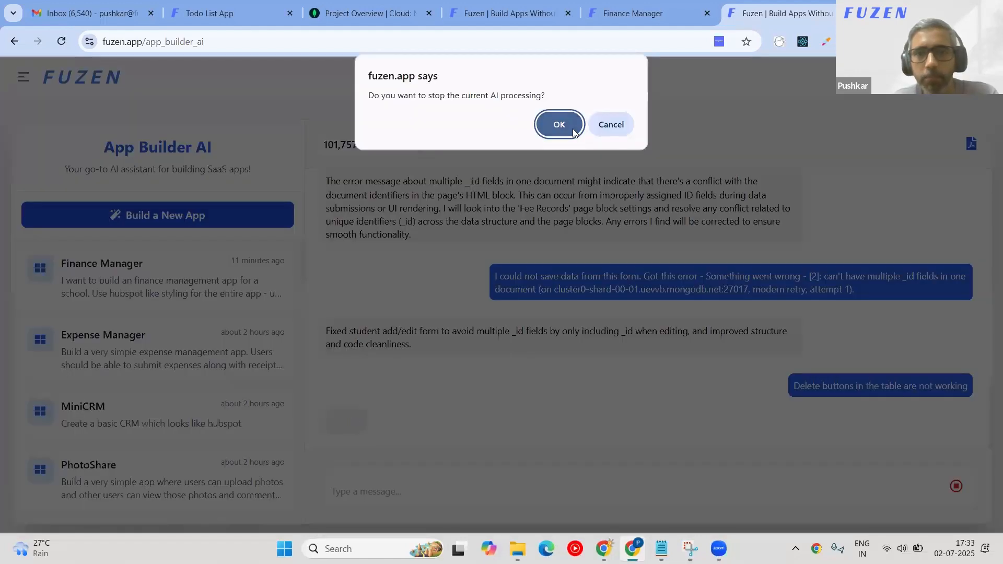
Stop the current processing, paste and send the full finance-app prompt, then return to Finance Manager.
click(572, 128)
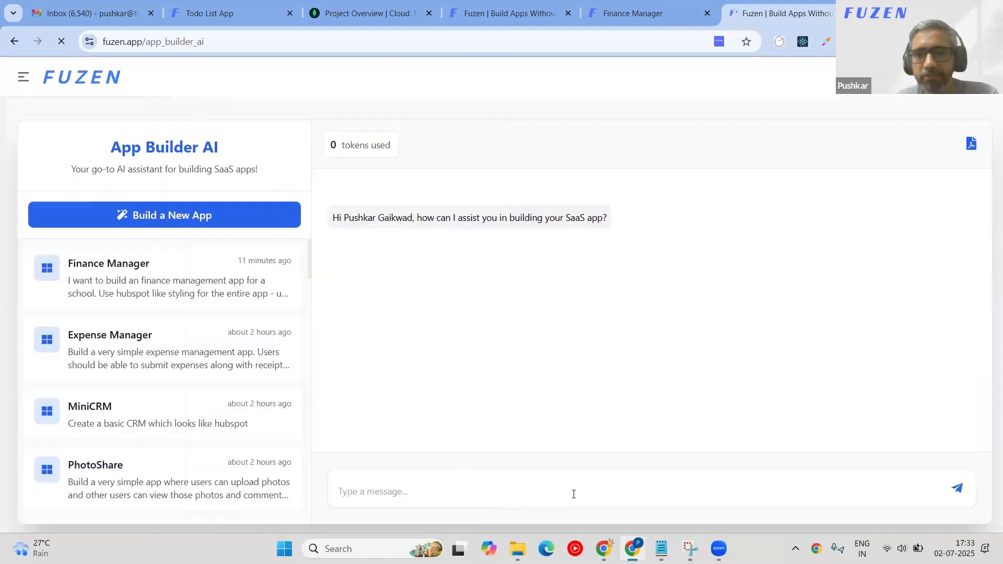
click(572, 491)
key(ctrl+v)
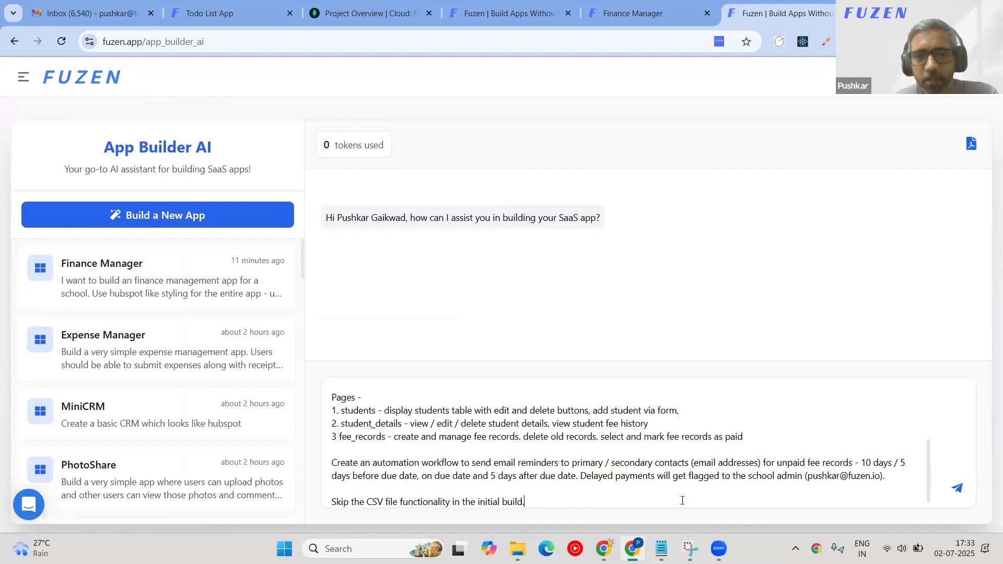
click(960, 490)
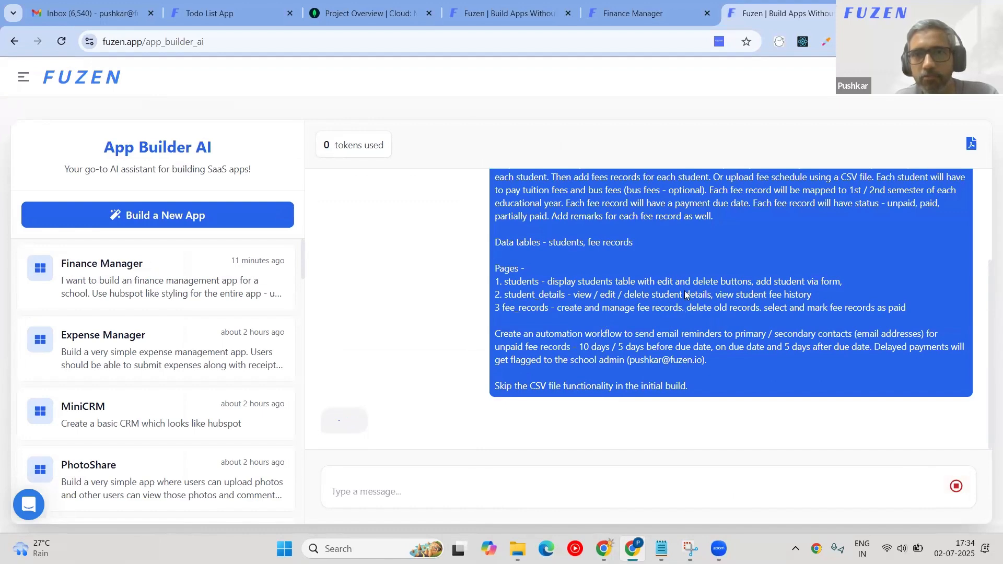
key(ctrl+shift+Tab)
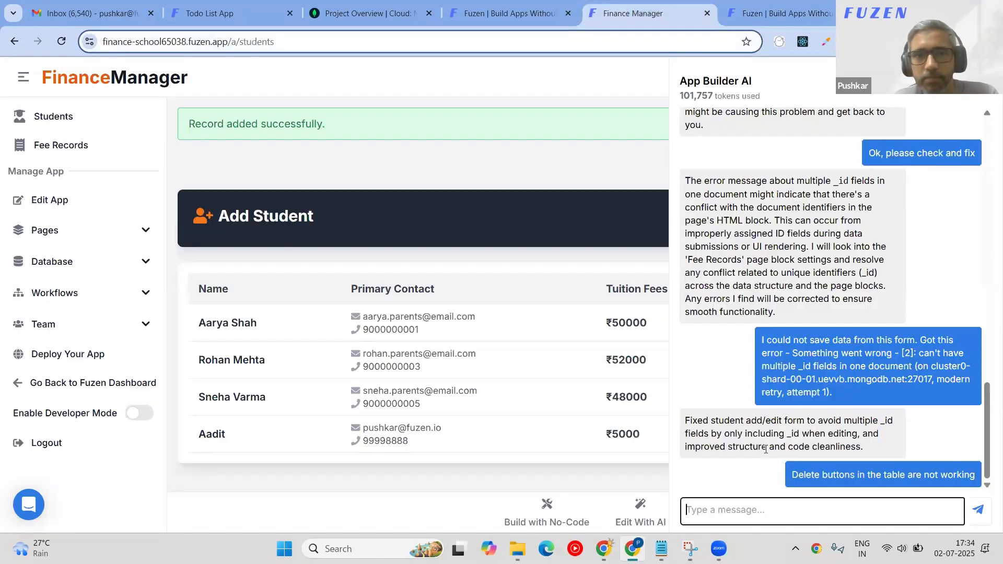
Reload the Finance Manager students list, then check the School Finance build progress.
key(F5)
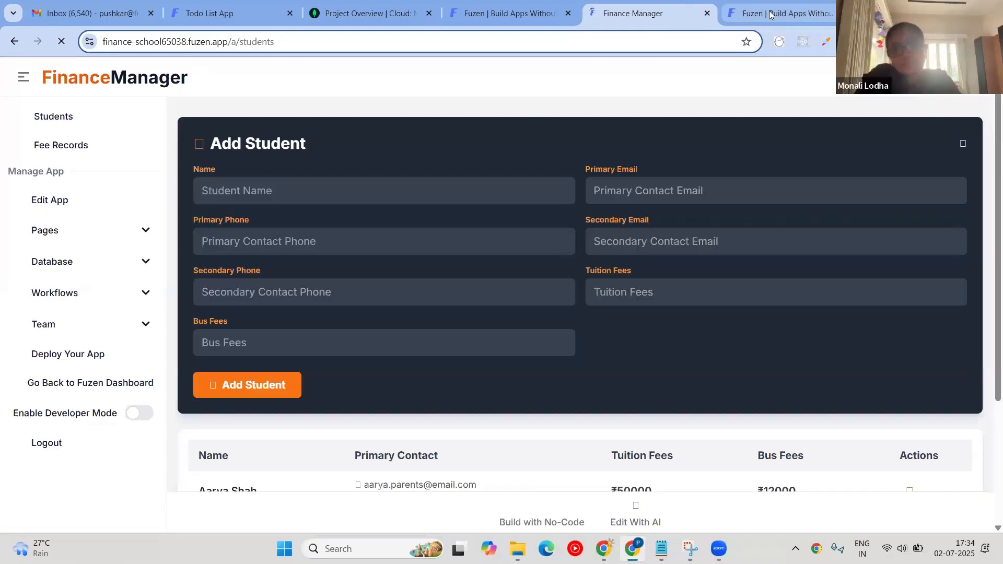
scroll(716, 282, down, 1)
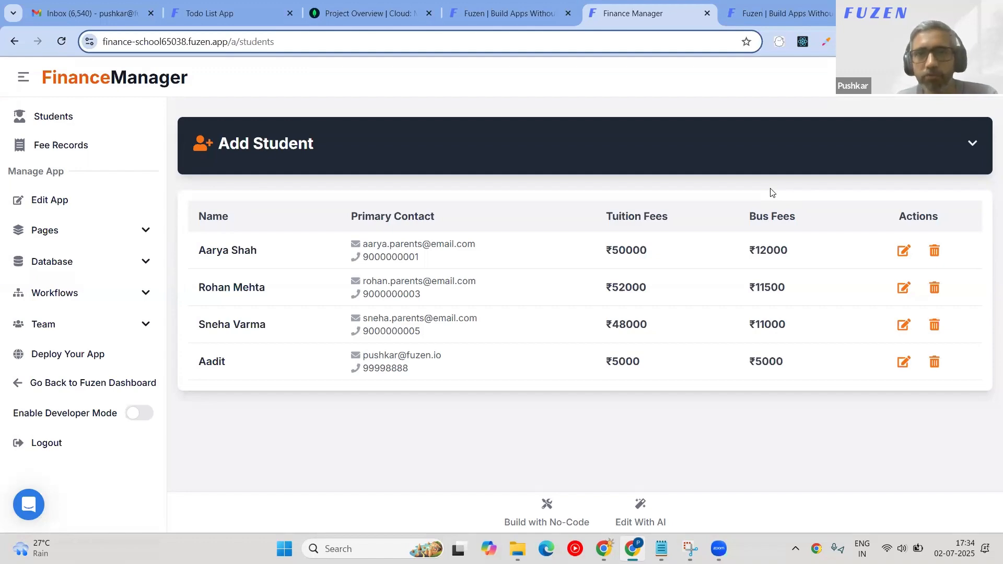
click(771, 17)
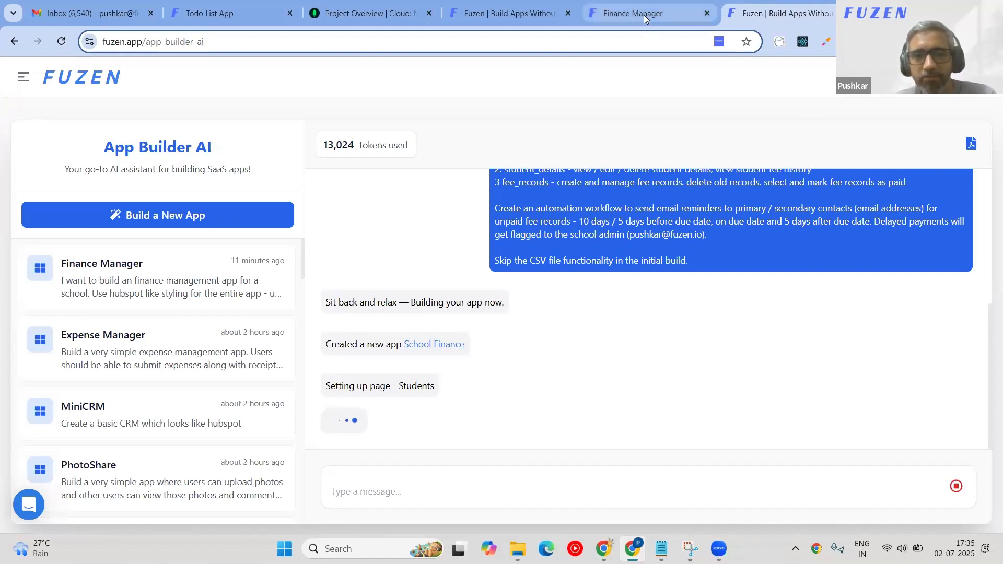
Resend 'Delete buttons in the table are not working' to Finance Manager's AI assistant.
click(628, 17)
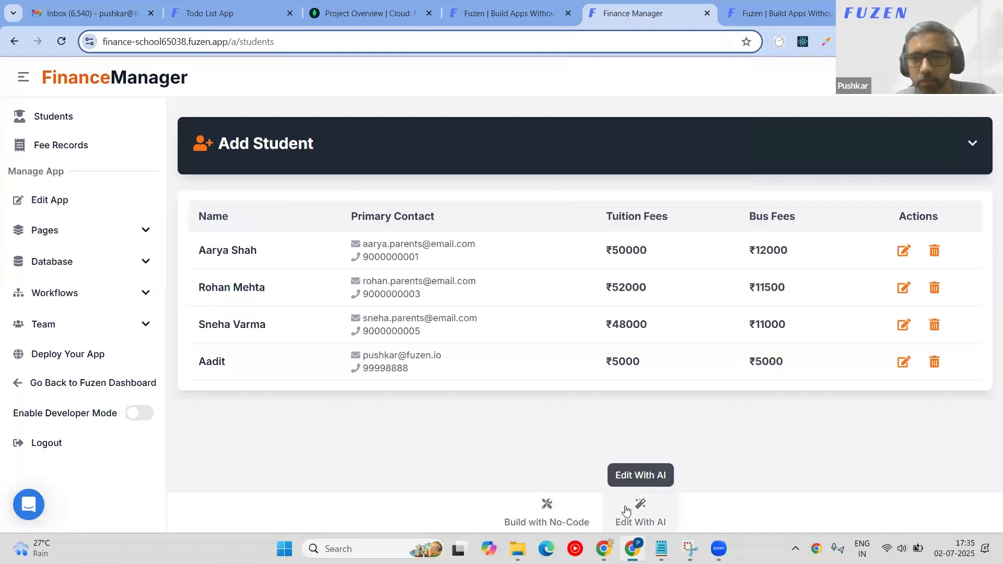
click(642, 505)
double_click(890, 478)
triple_click(889, 478)
key(ctrl+c)
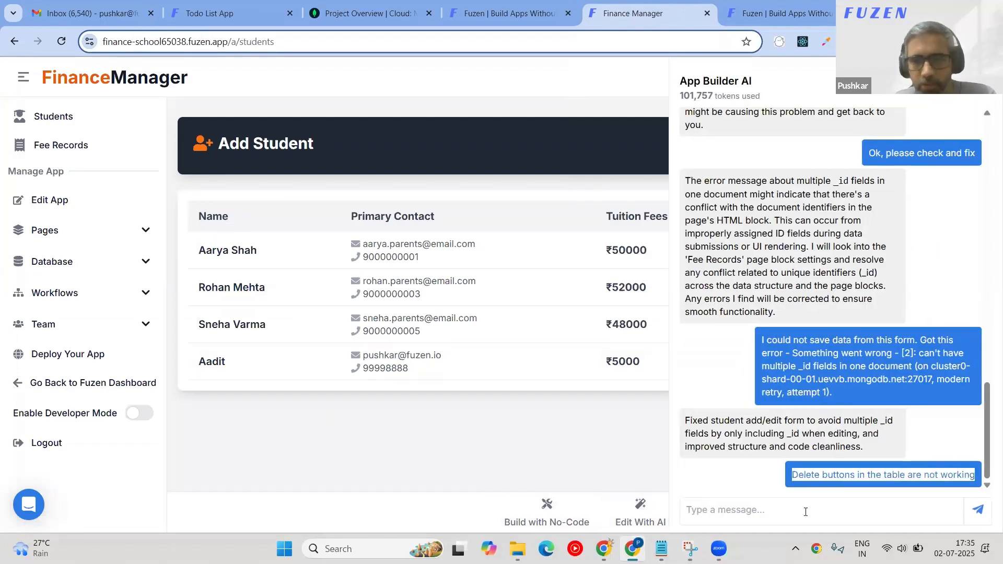
click(820, 509)
key(ctrl+v)
click(977, 509)
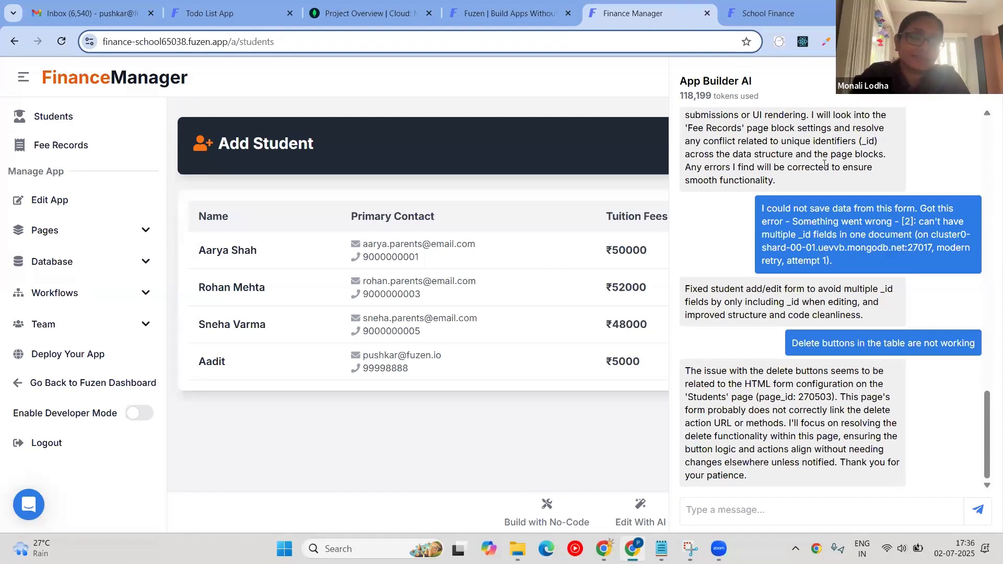
Switch to the new School Finance app and scroll through its generated page builder.
click(813, 12)
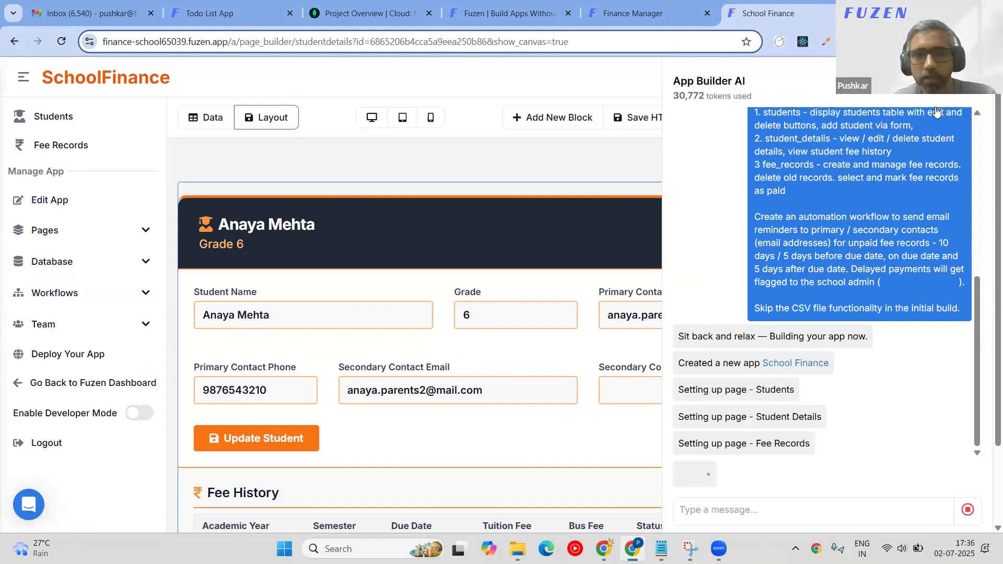
scroll(298, 383, down, 2)
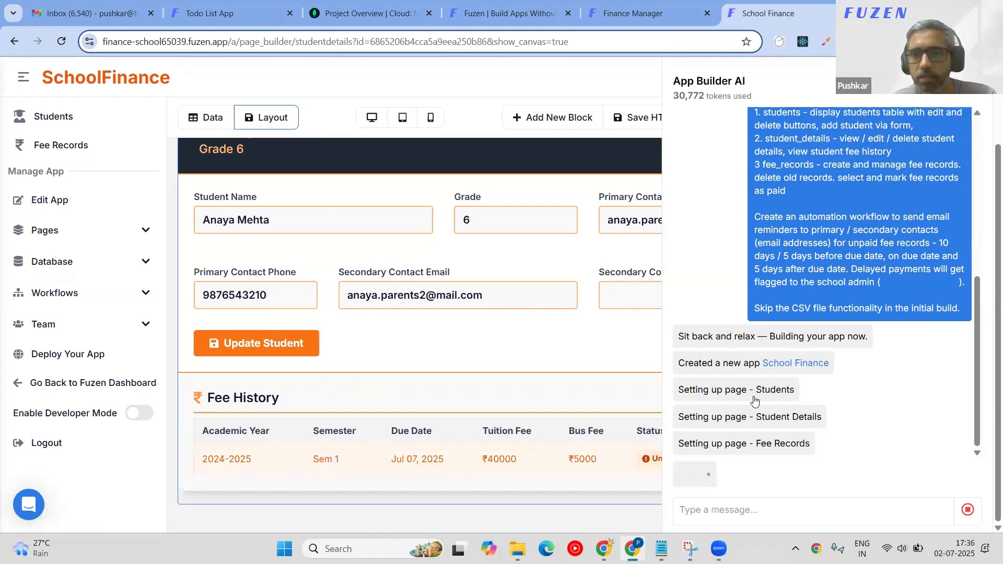
scroll(365, 262, up, 2)
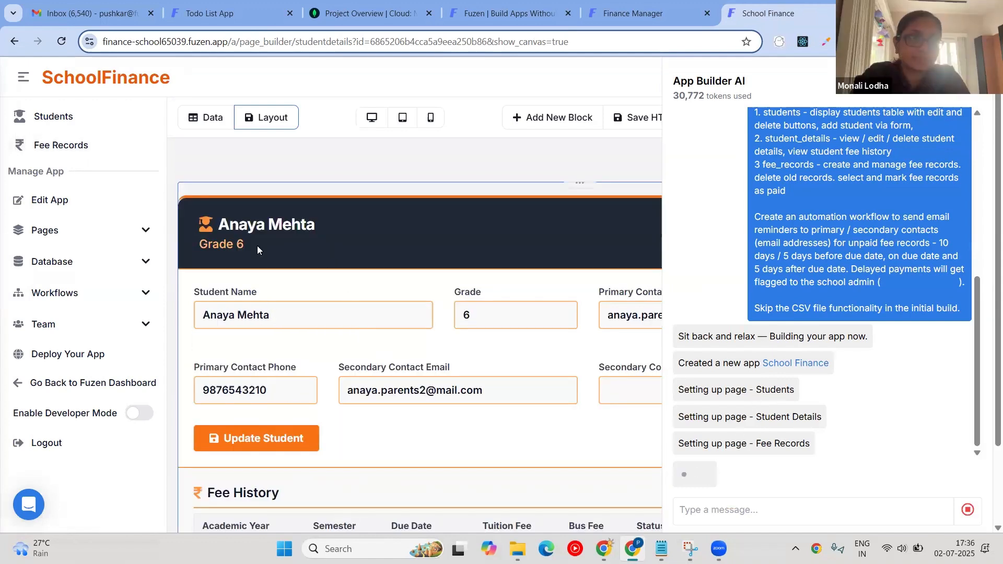
key(ctrl+shift+Tab)
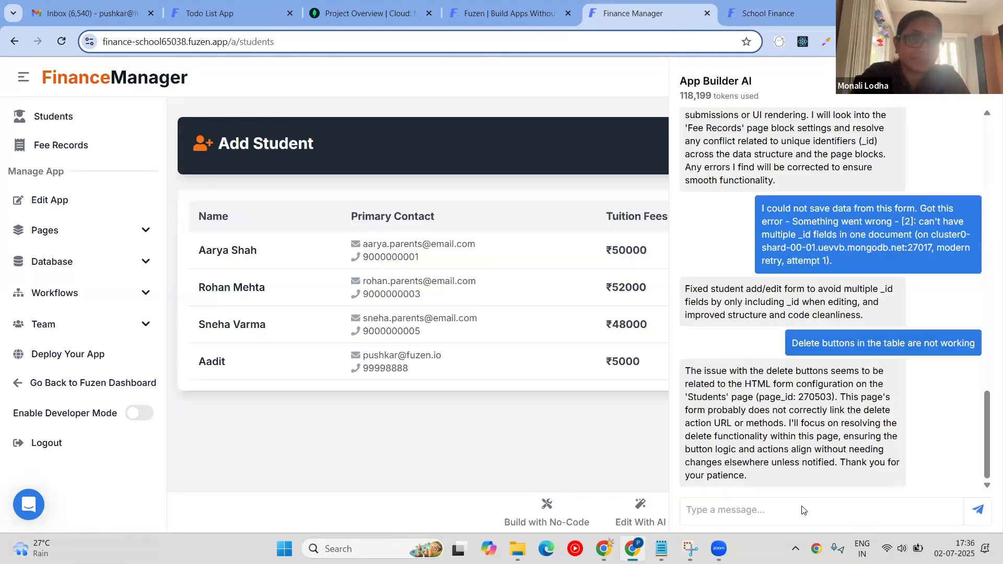
click(778, 13)
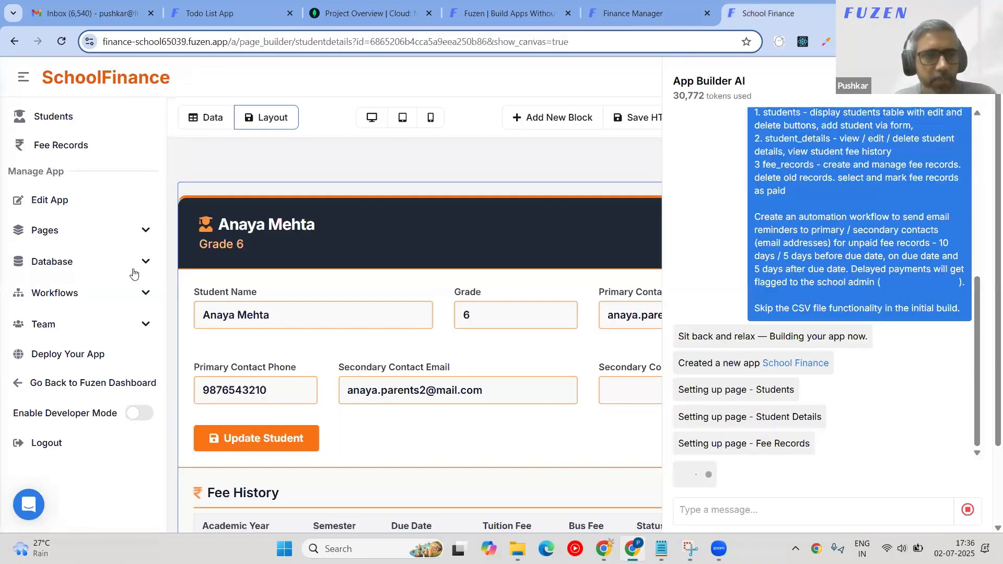
Inspect the Fee Records table fields and Fee Records page, then open the Students page.
click(140, 263)
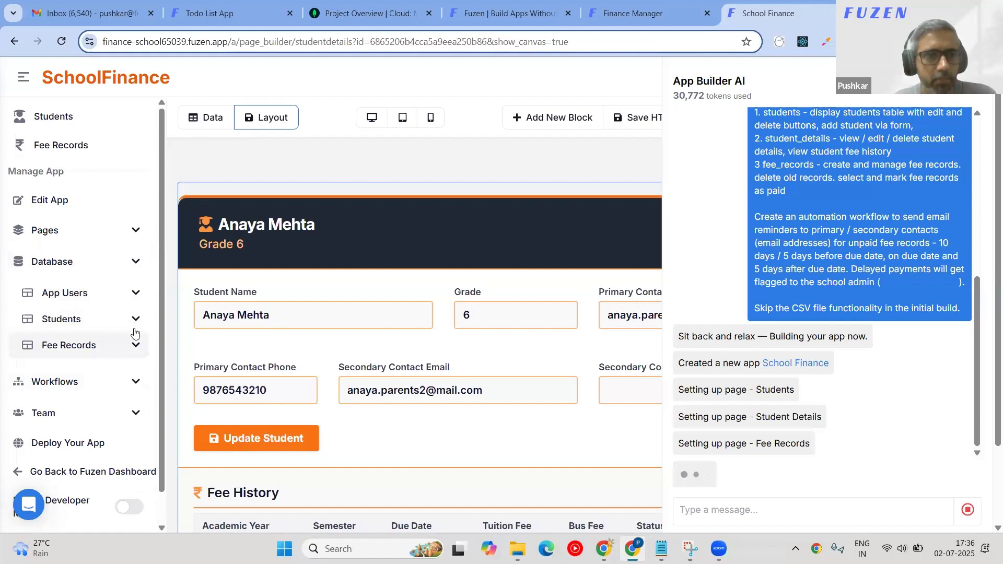
click(137, 345)
scroll(102, 401, down, 1)
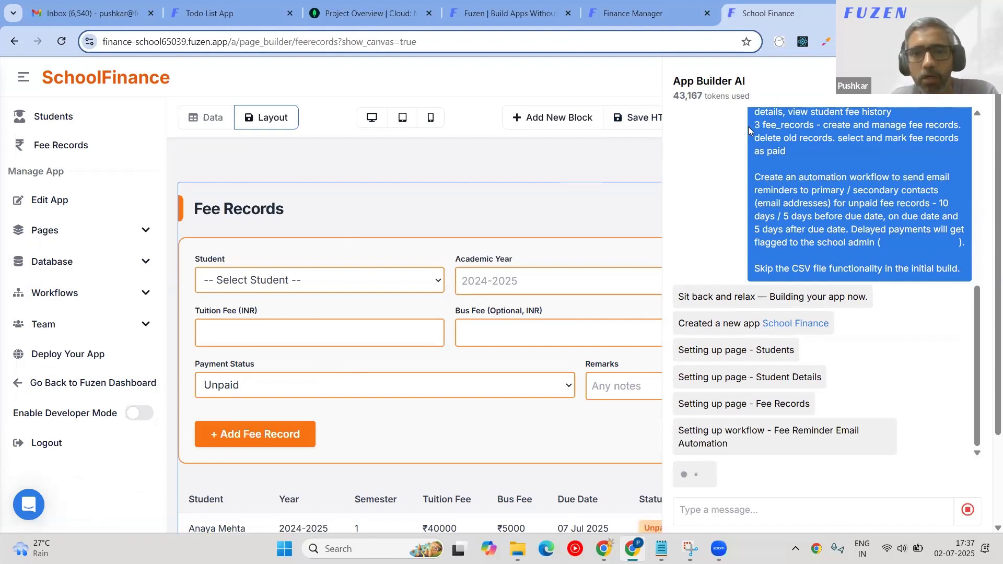
click(21, 78)
scroll(277, 280, down, 2)
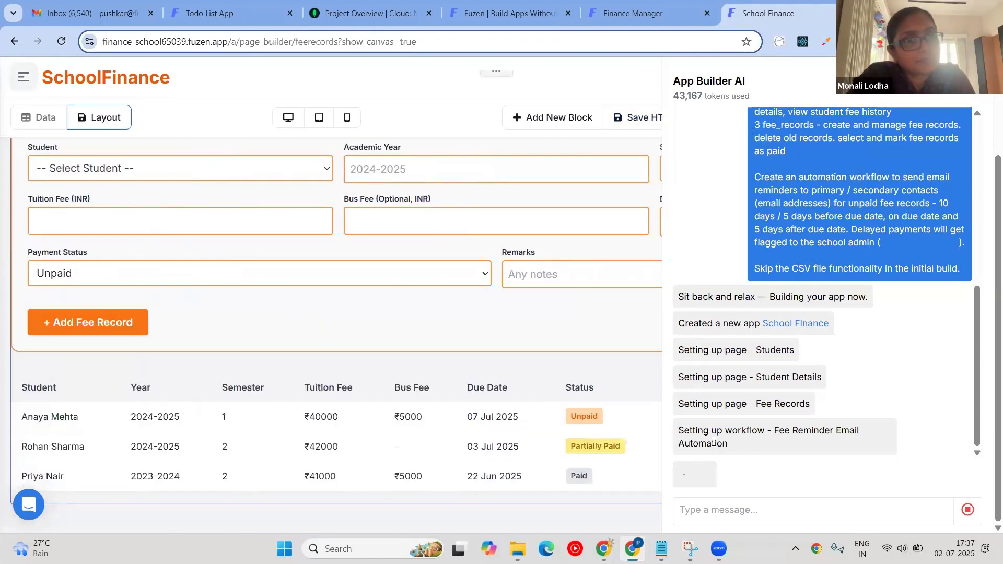
scroll(72, 159, up, 2)
click(23, 77)
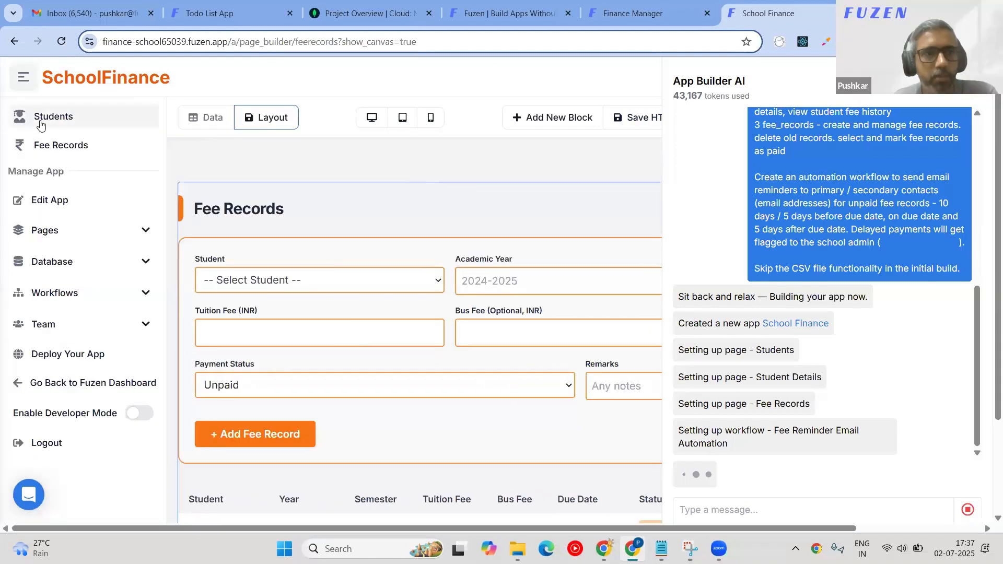
click(41, 121)
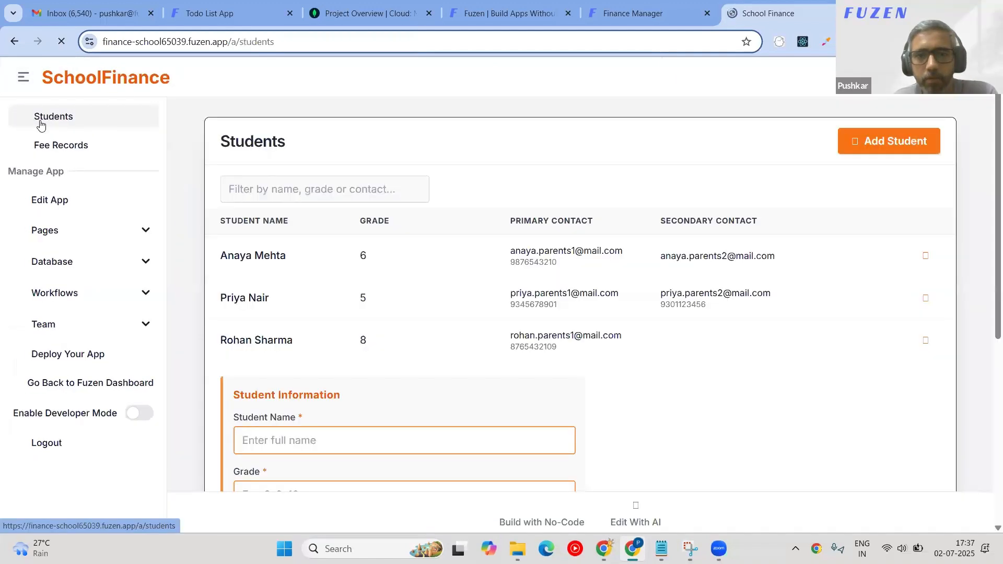
click(103, 35)
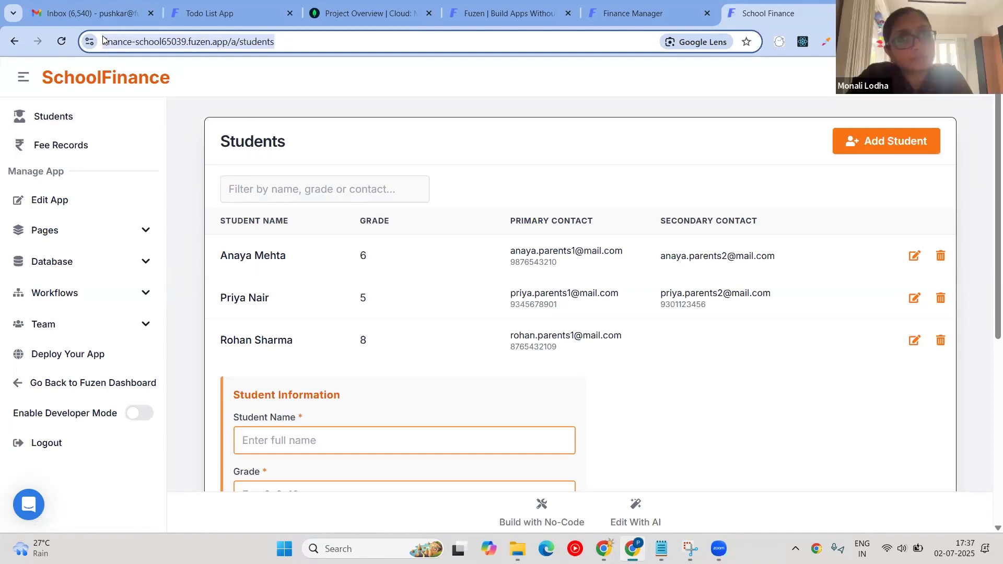
key(ctrl+v)
key(Return)
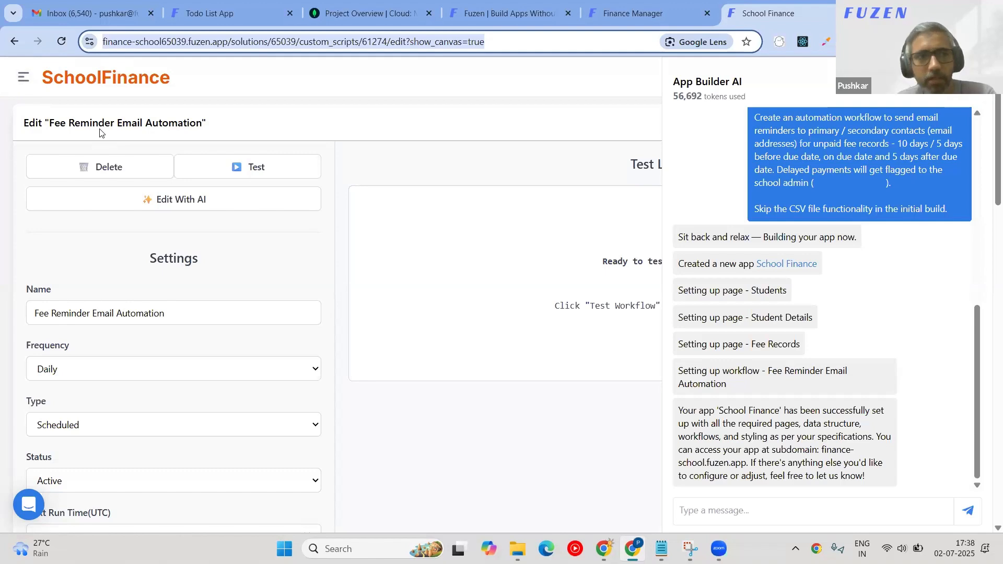
click(23, 78)
click(71, 111)
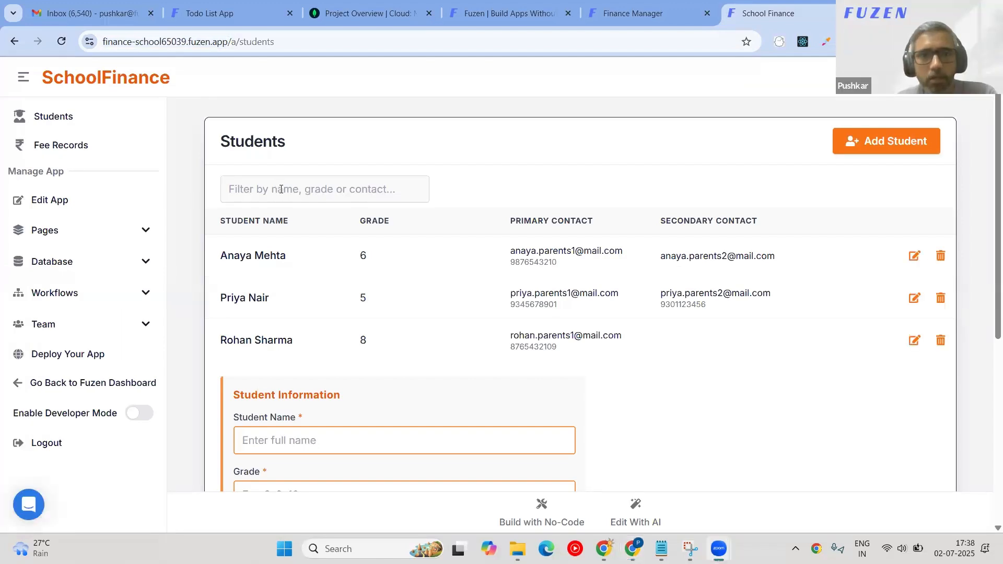
Fill in a new student's first name, grade 'El' and contact phone number, then submit.
scroll(306, 219, down, 3)
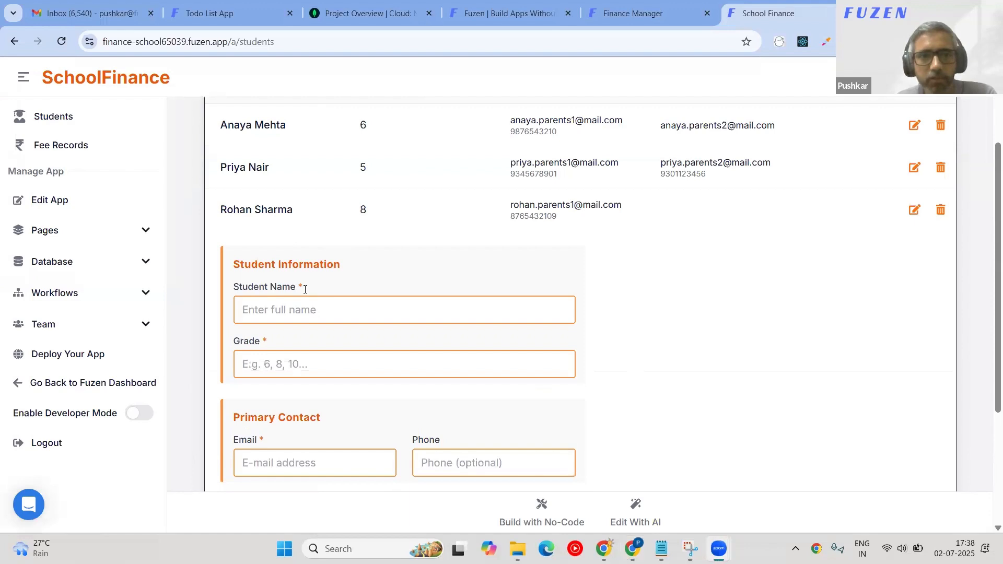
click(355, 299)
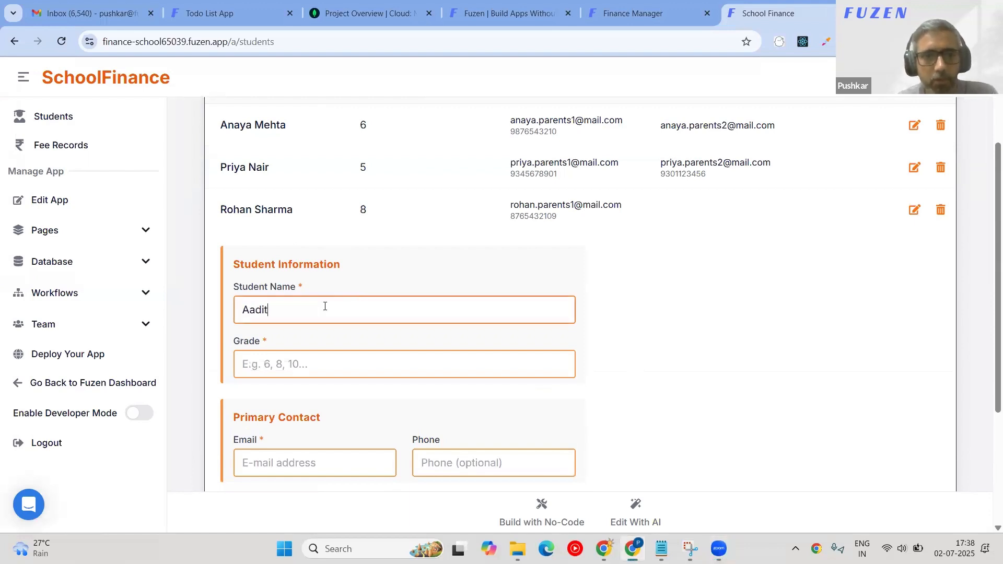
key(Tab)
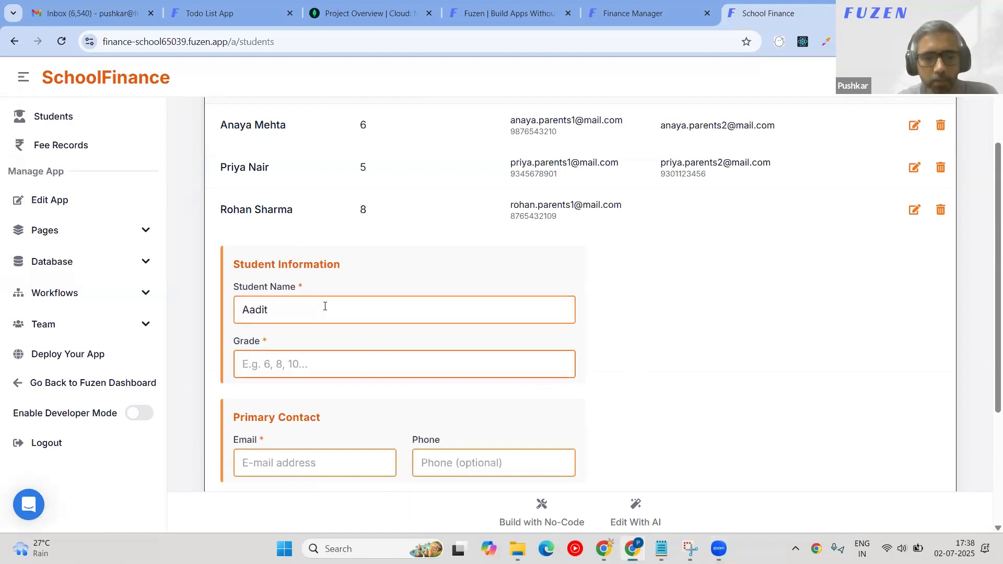
text(El3)
key(Tab)
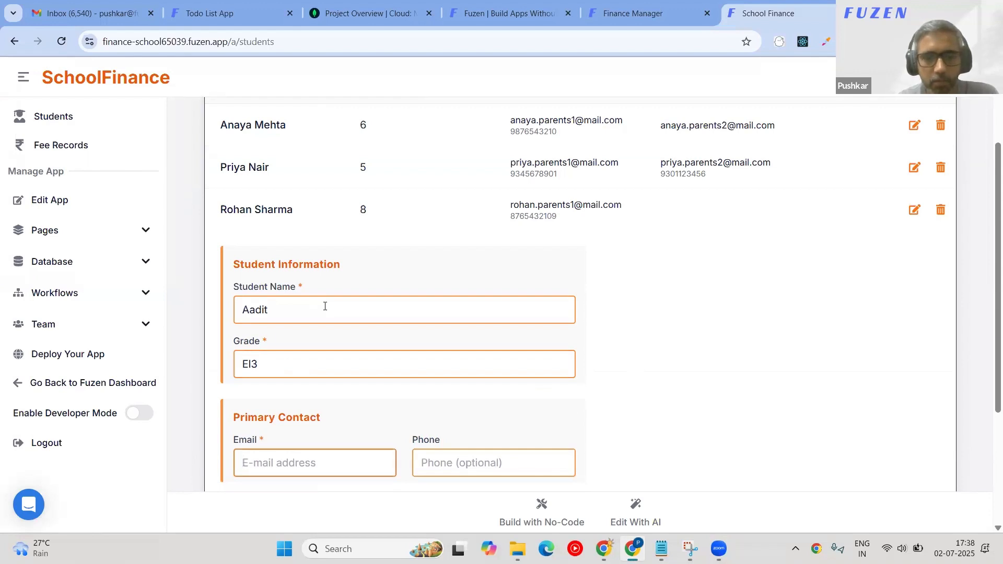
key(Tab)
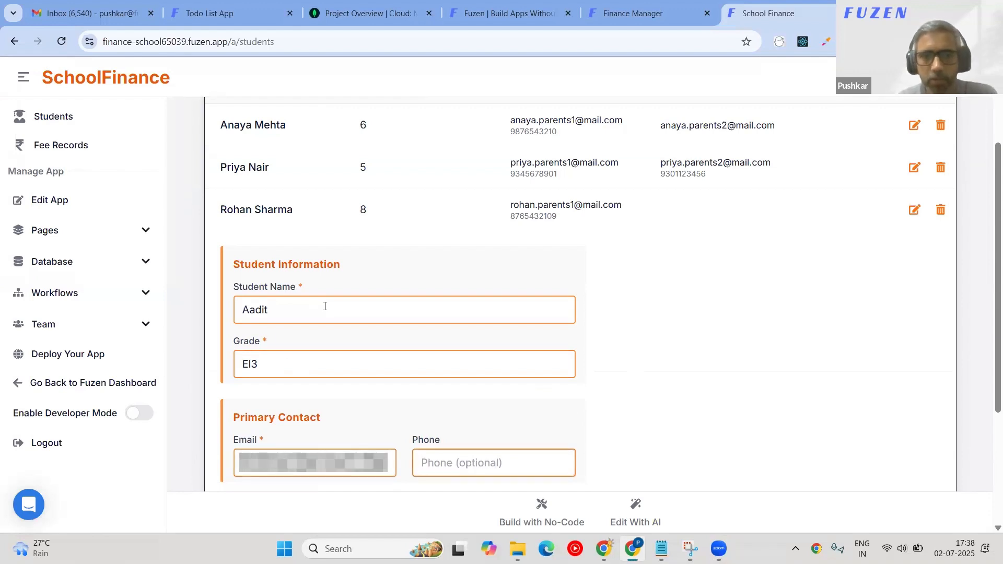
scroll(452, 294, down, 4)
text(99998888)
click(415, 437)
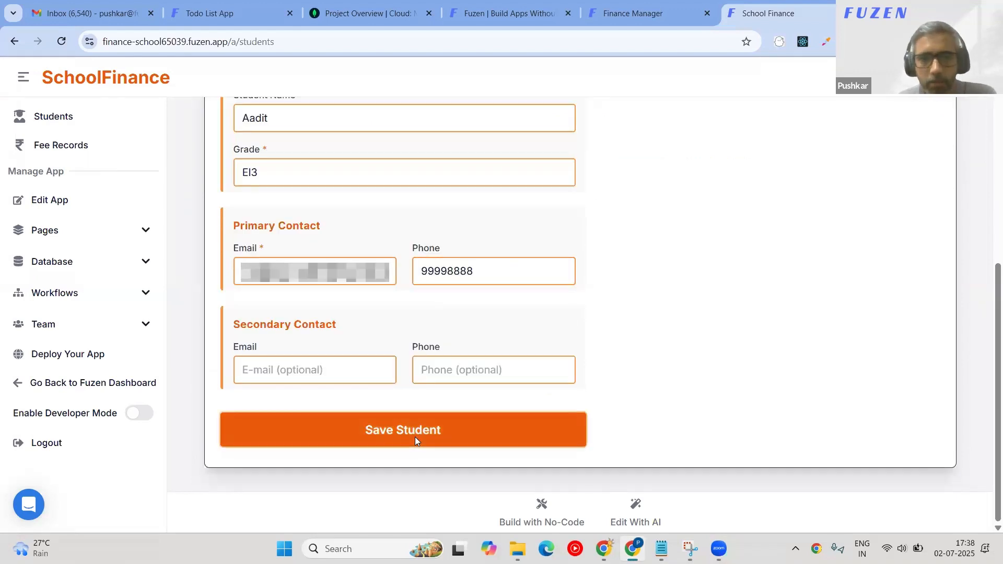
Add the student's surname to the name field and try saving again.
scroll(414, 441, up, 2)
click(317, 253)
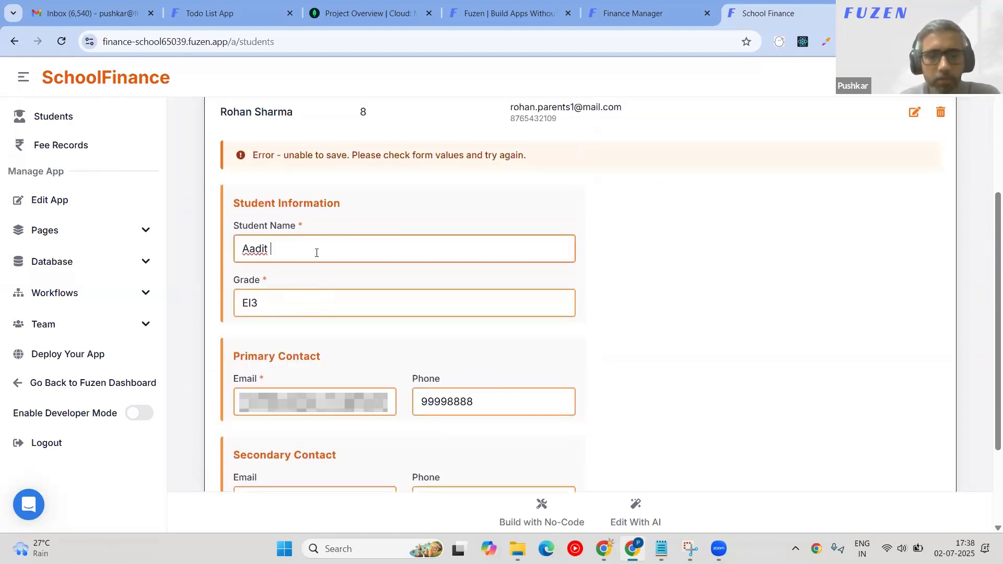
scroll(335, 253, down, 2)
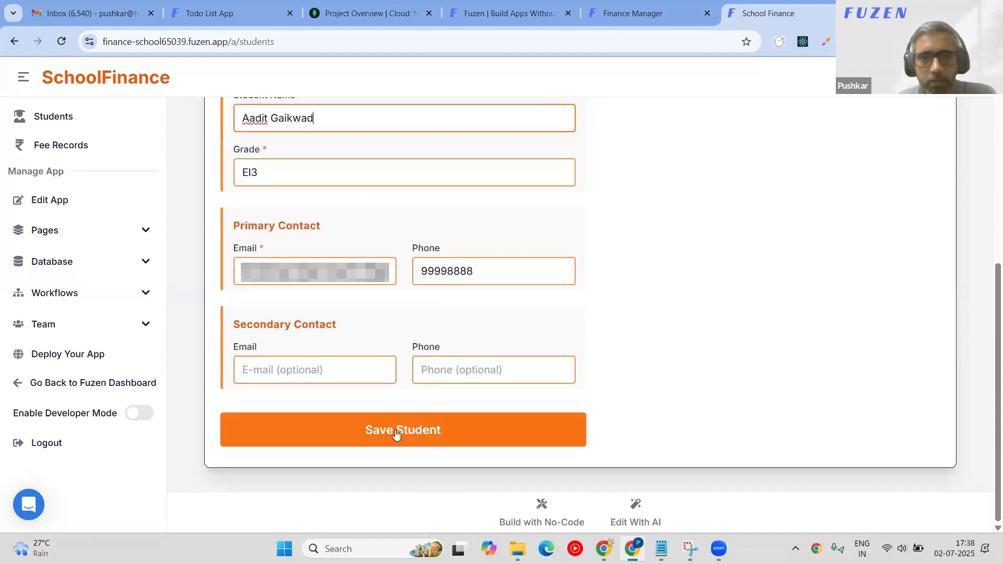
click(396, 434)
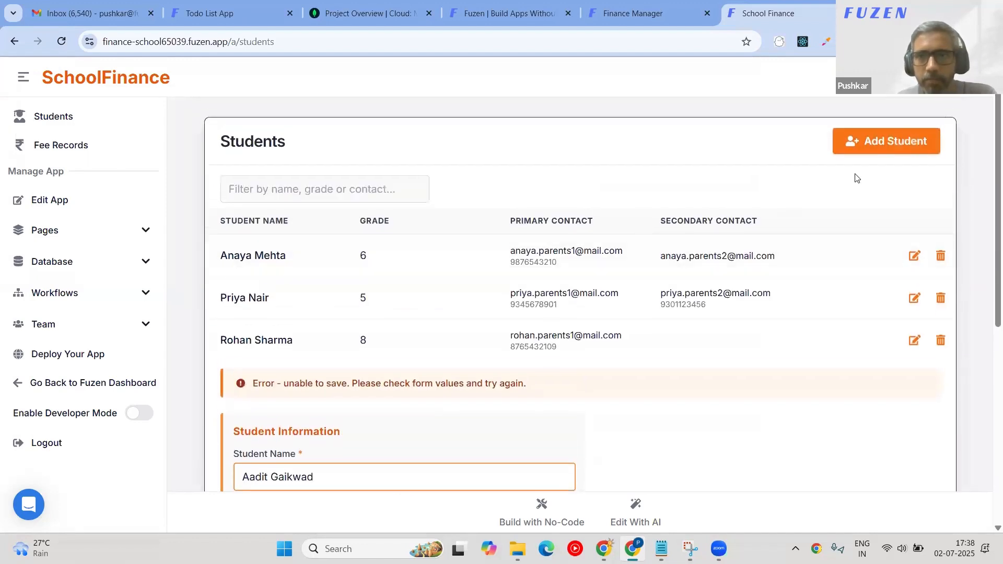
Copy the save error message and correct the grade from El3 to 3.
scroll(857, 178, down, 1)
triple_click(324, 351)
scroll(741, 472, down, 4)
click(631, 516)
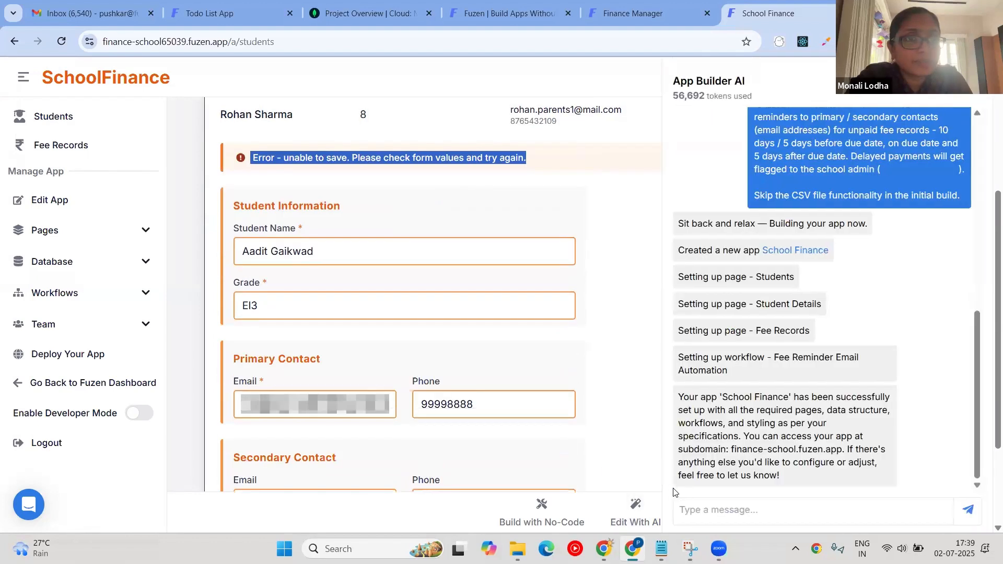
double_click(251, 305)
text(3)
Paste the save error into the App Builder AI chat and send it.
scroll(371, 450, down, 1)
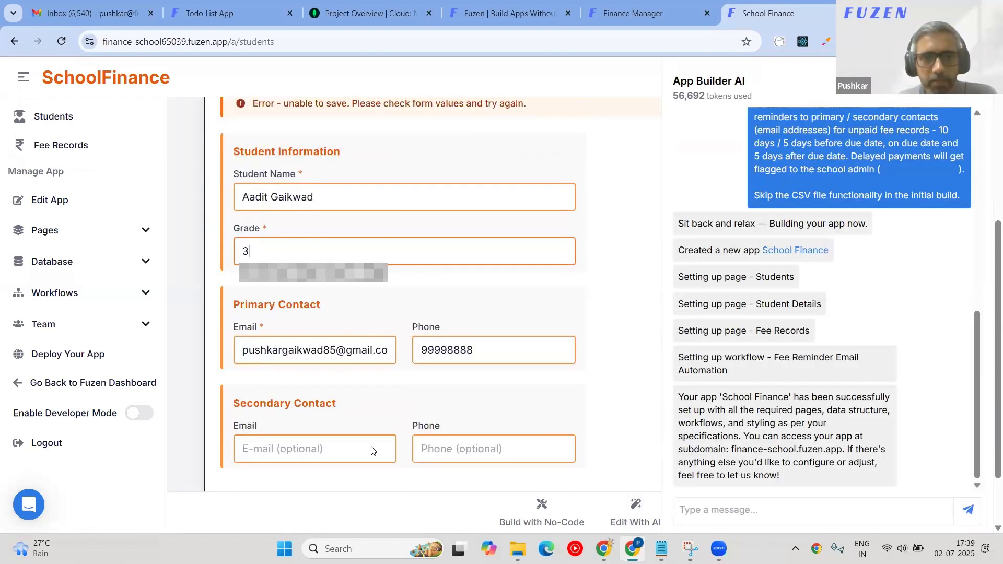
scroll(371, 450, down, 2)
click(704, 504)
text(Got error while saving student -  Error - unable to save. Please check form values and try again.)
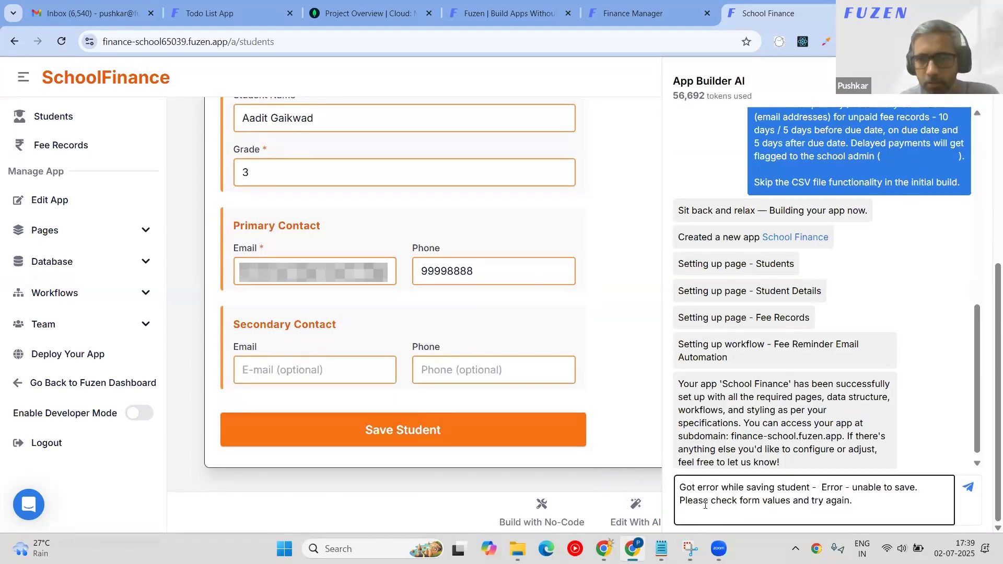
key(Return)
In Finance Manager, ask the AI: 'Ok please fix the delete buttons in the table'.
key(ctrl+shift+Tab)
drag(845, 396, 748, 475)
click(754, 510)
text(Ok please fix the delete buttons in the table)
key(Return)
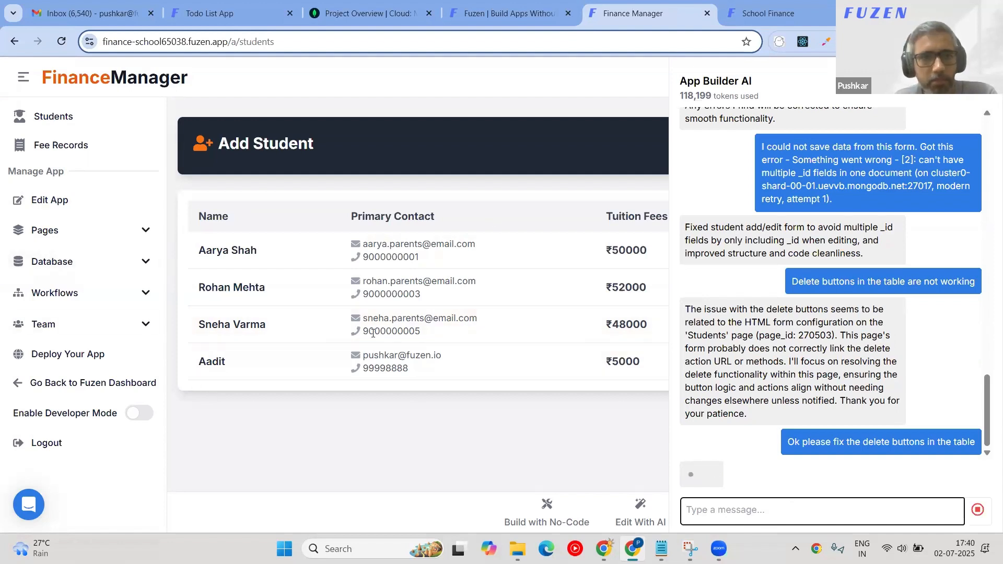
Open the Automated Fee Reminder Emails workflow and browse the Database and Pages lists.
click(141, 293)
click(55, 331)
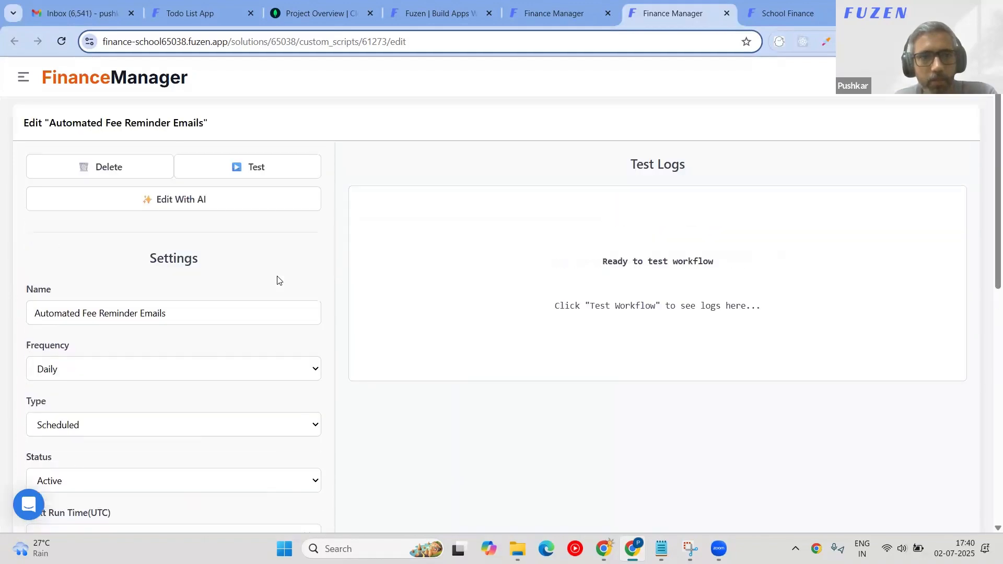
click(23, 76)
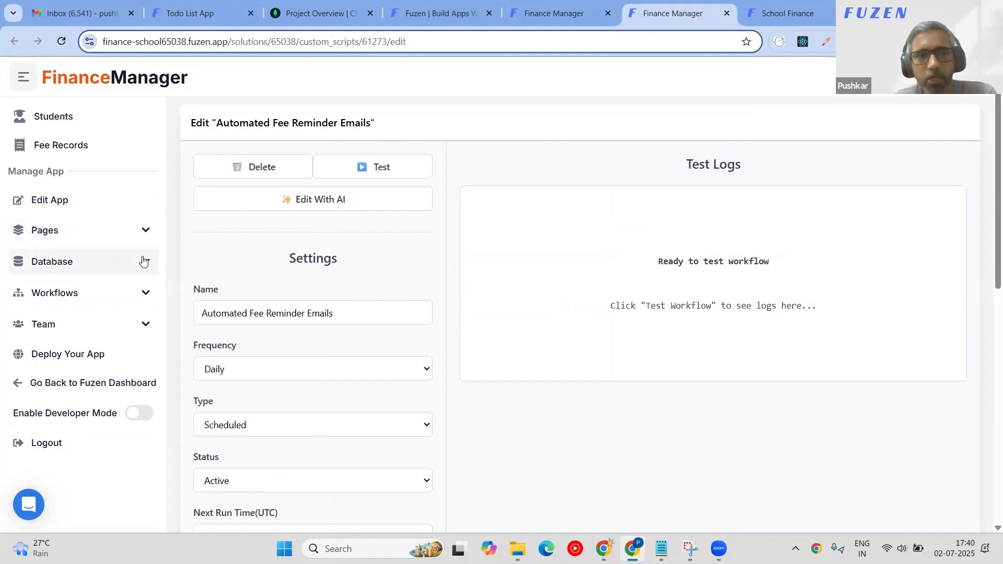
click(140, 260)
click(140, 260)
click(143, 233)
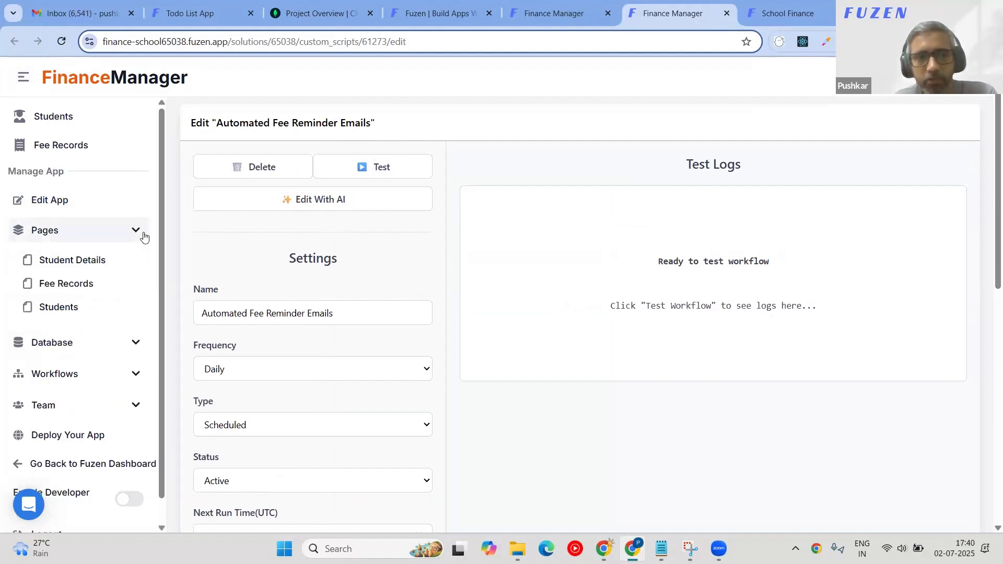
click(143, 233)
click(146, 296)
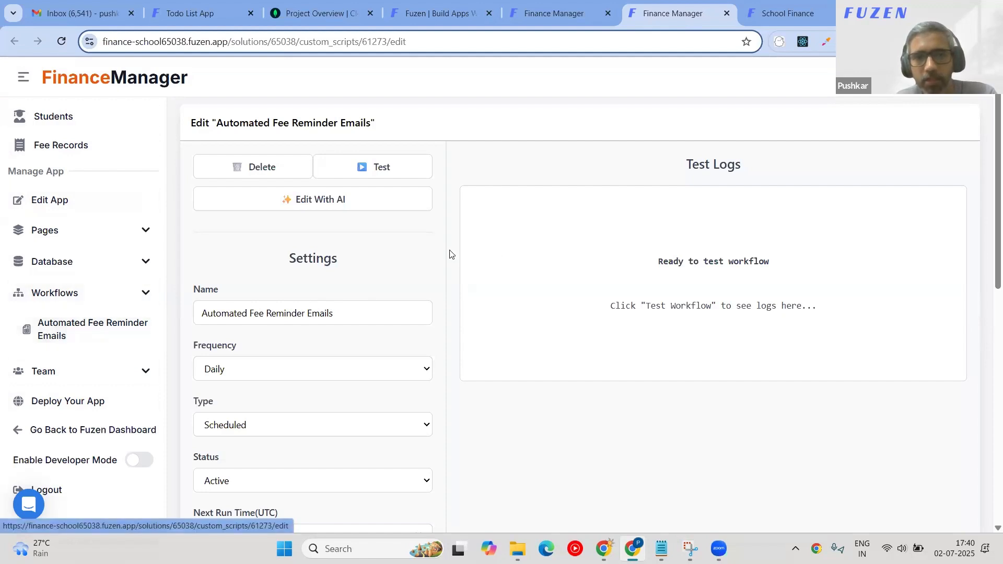
Hide the sidebar and open the workflow's Edit With AI assistant chat.
click(24, 78)
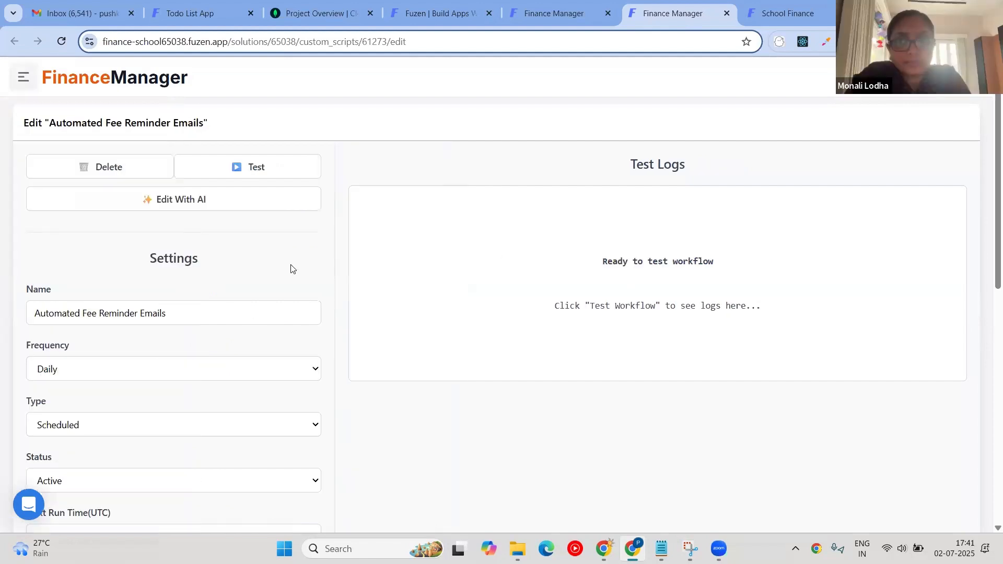
scroll(282, 269, down, 2)
scroll(261, 277, up, 2)
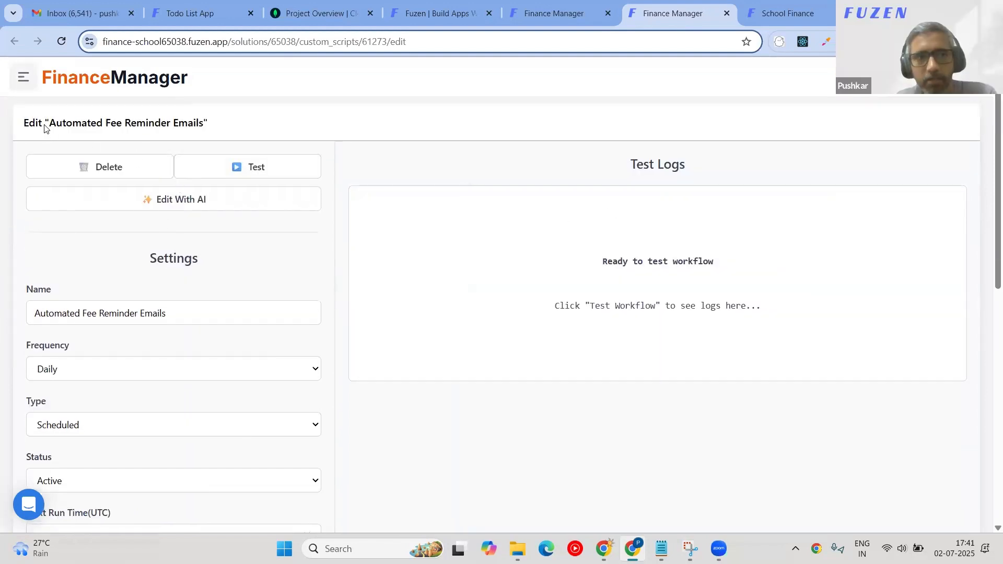
drag(45, 126, 209, 125)
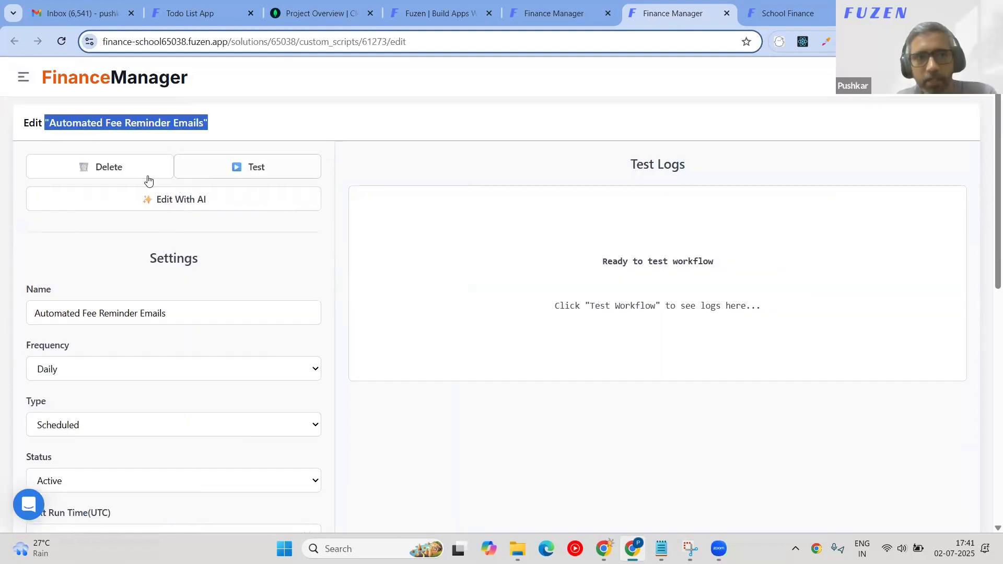
click(222, 208)
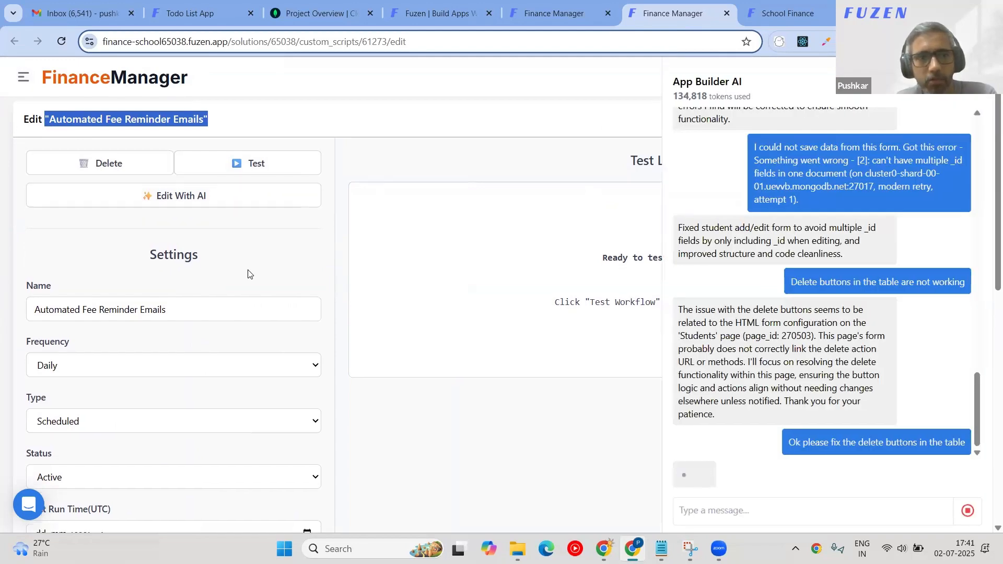
Autofill the workflow's sender email and sender name fields.
scroll(247, 274, down, 3)
scroll(98, 294, down, 5)
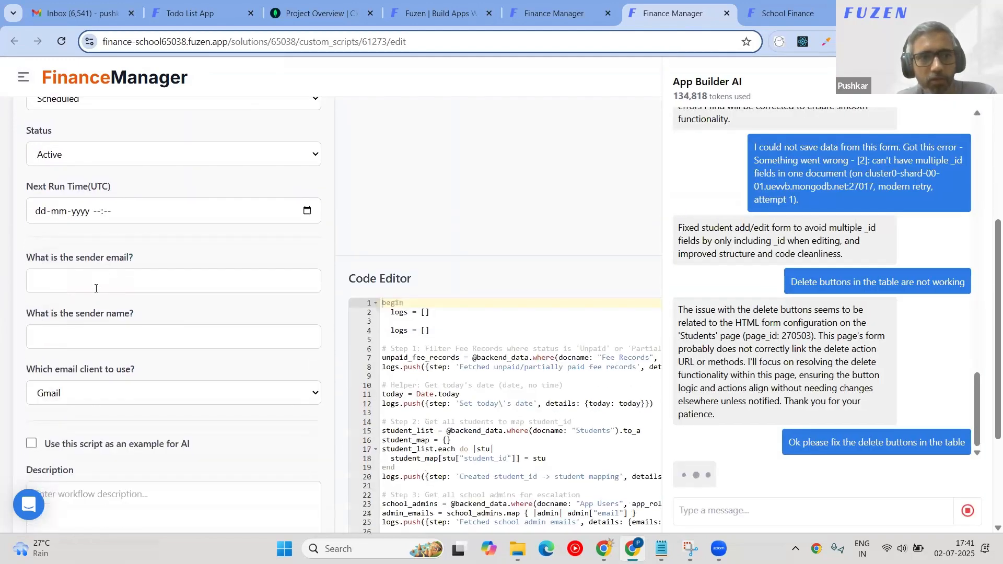
click(90, 284)
click(104, 311)
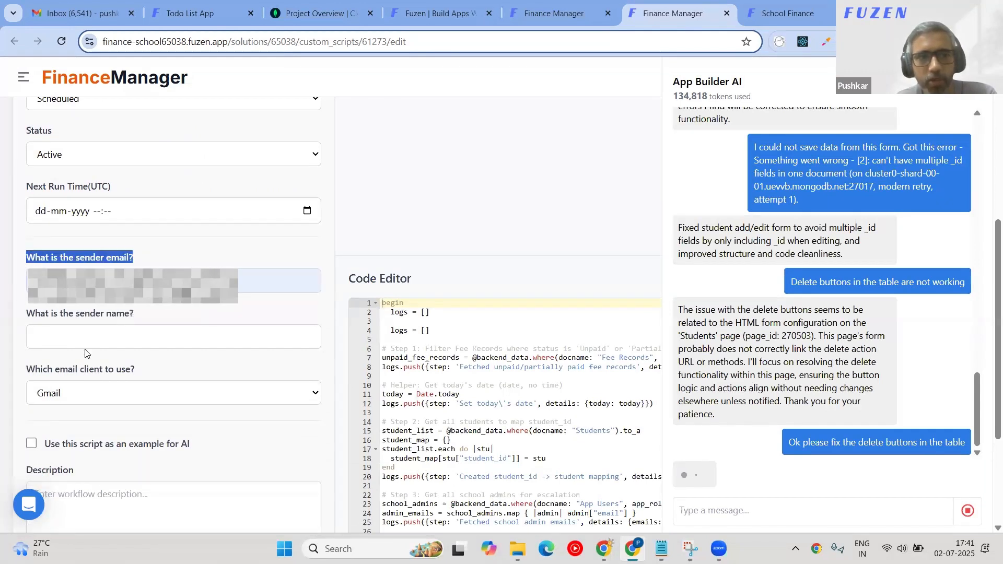
click(157, 342)
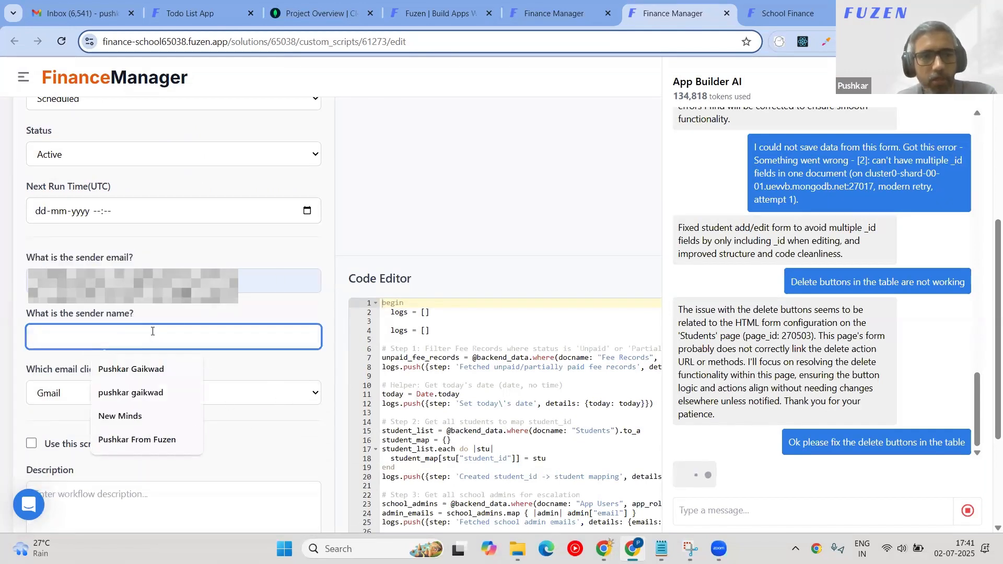
click(128, 369)
Keep Gmail as the email client and save the workflow settings.
scroll(82, 269, down, 3)
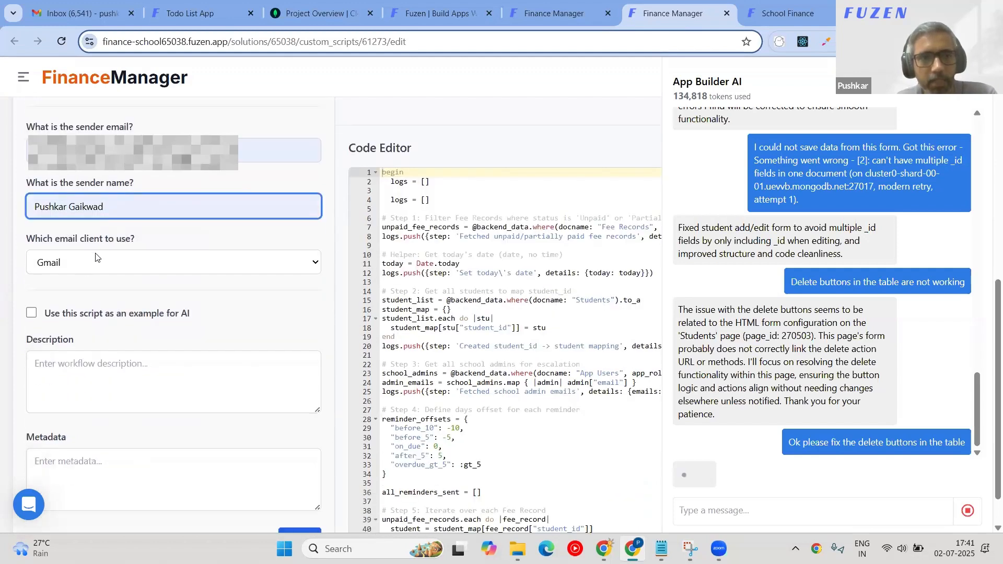
click(69, 267)
click(110, 285)
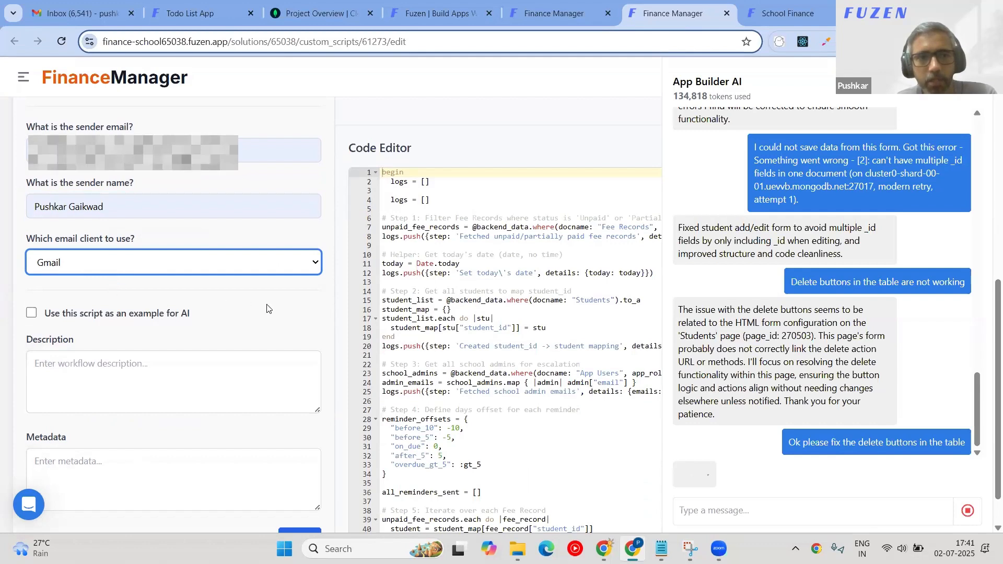
scroll(267, 308, up, 6)
scroll(266, 308, down, 5)
scroll(267, 304, down, 2)
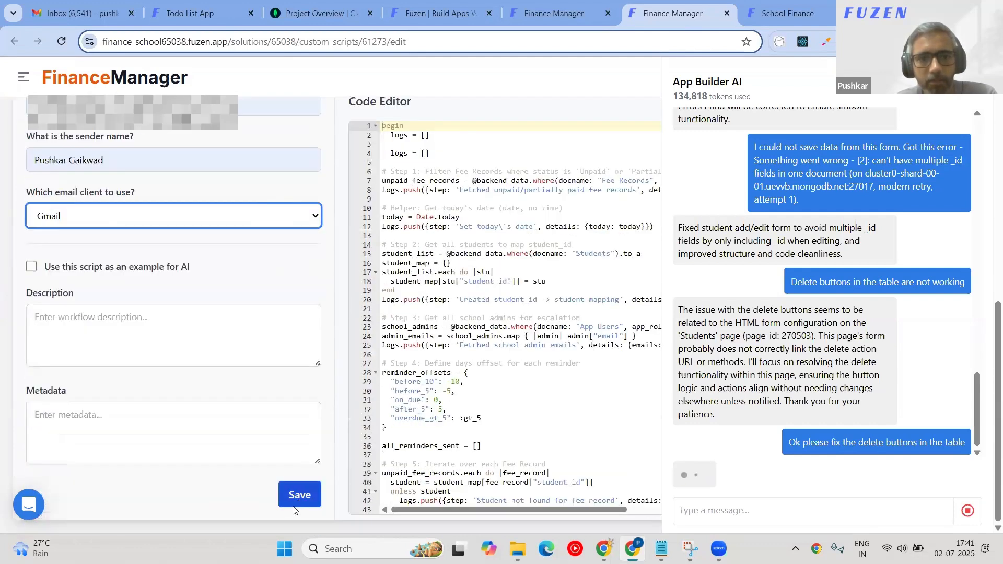
click(300, 494)
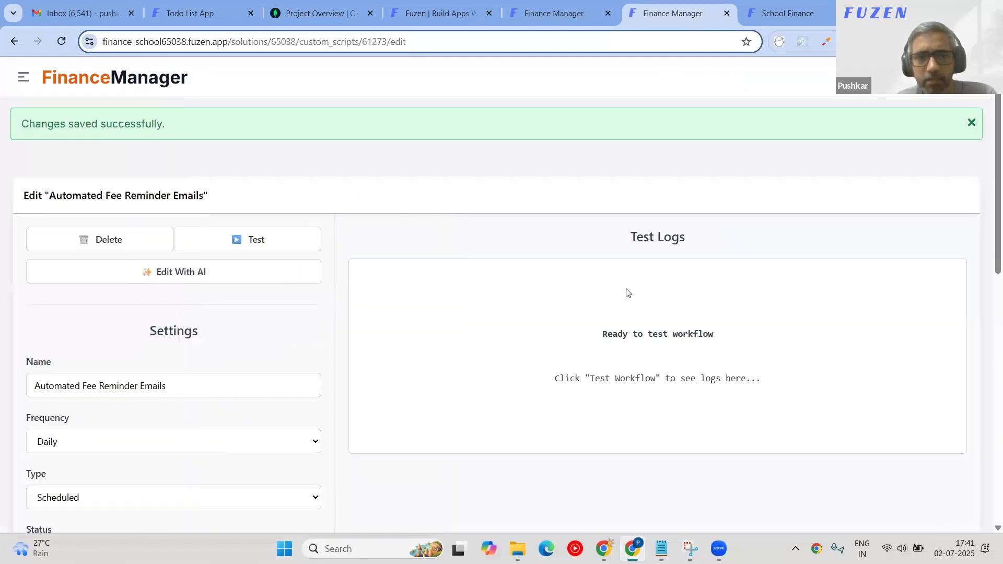
Start a test run of the fee reminder workflow.
scroll(488, 293, down, 10)
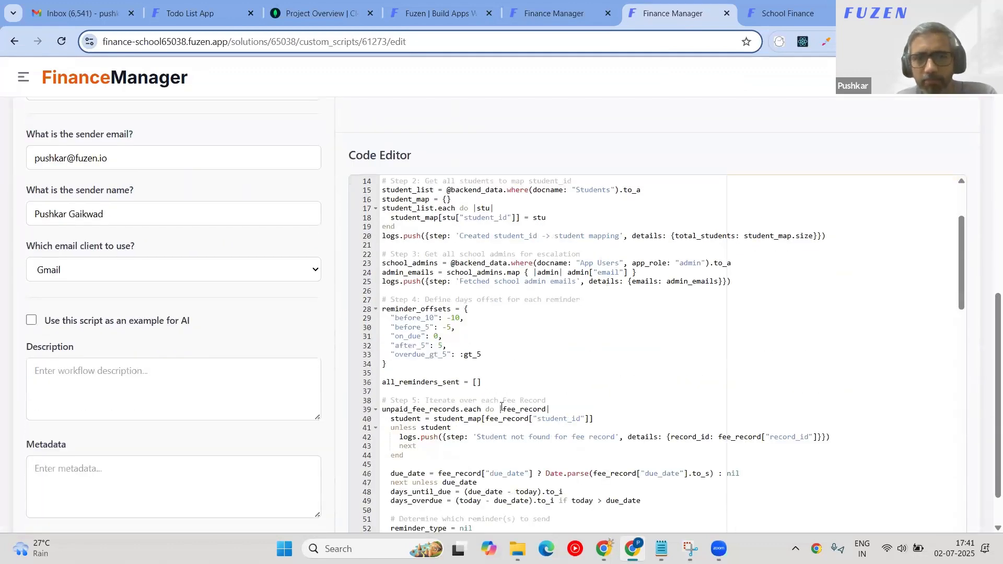
scroll(501, 407, down, 8)
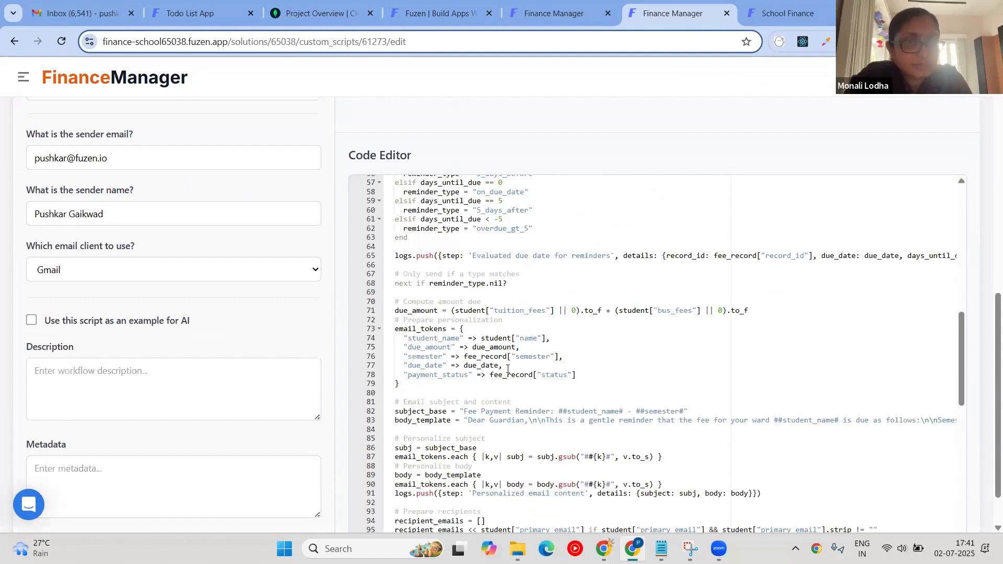
scroll(507, 369, down, 4)
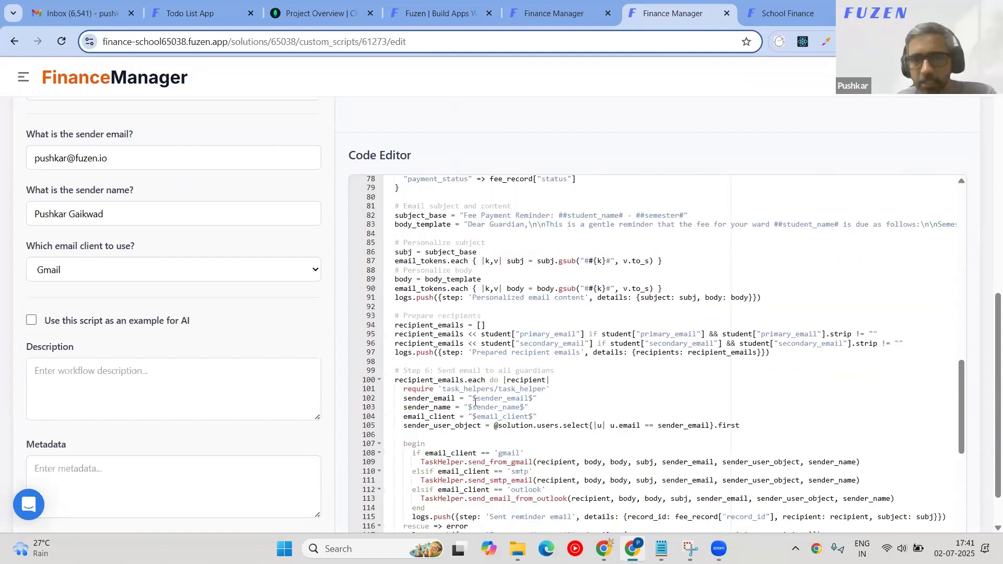
key(ctrl+s)
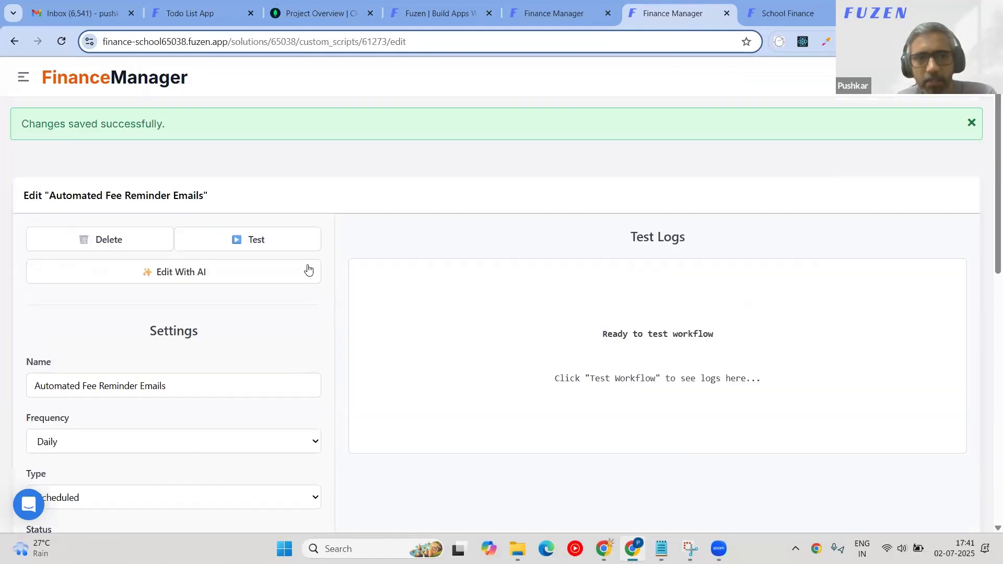
click(296, 240)
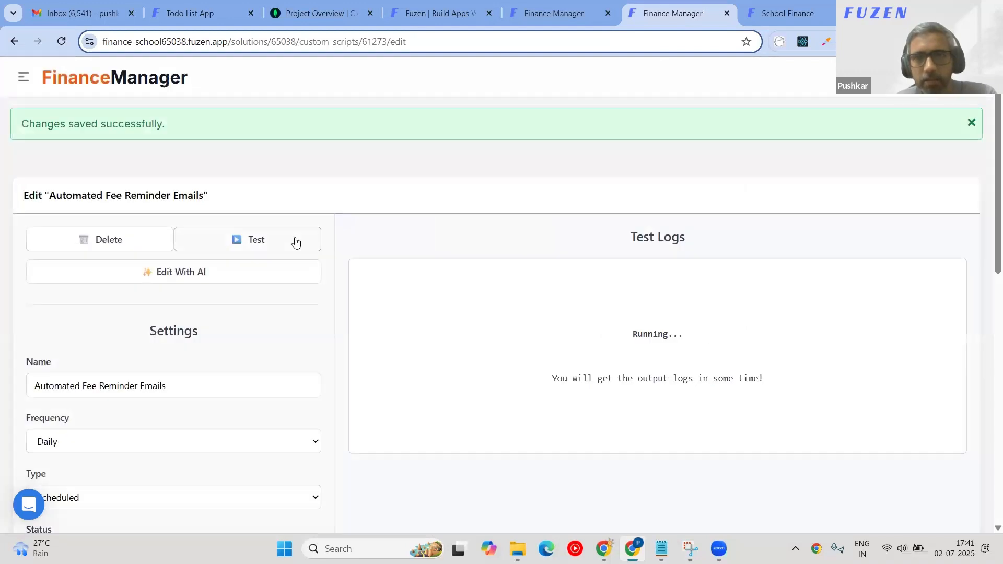
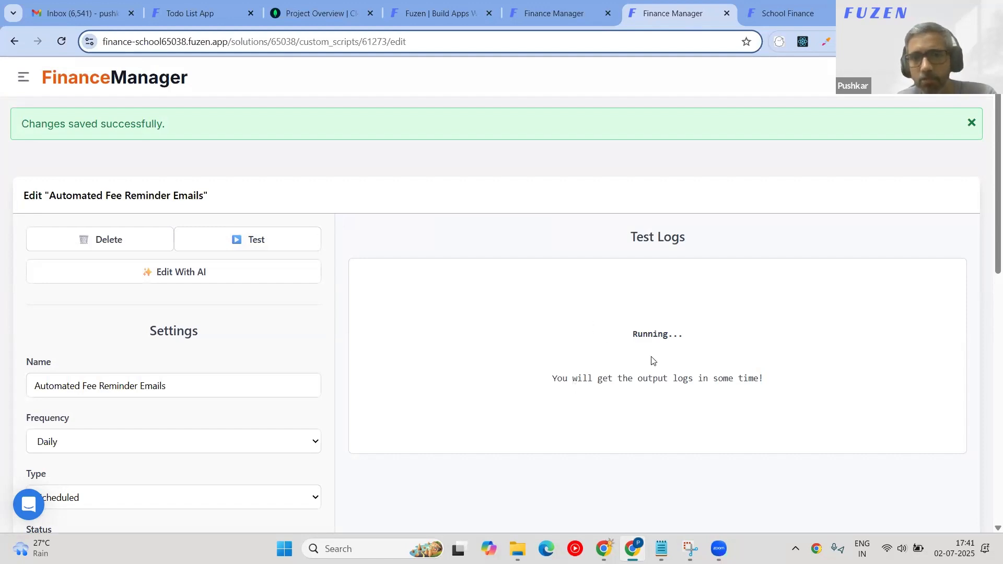
Check Gmail, then review the fetched unpaid/partially paid fee records in the test logs.
click(87, 11)
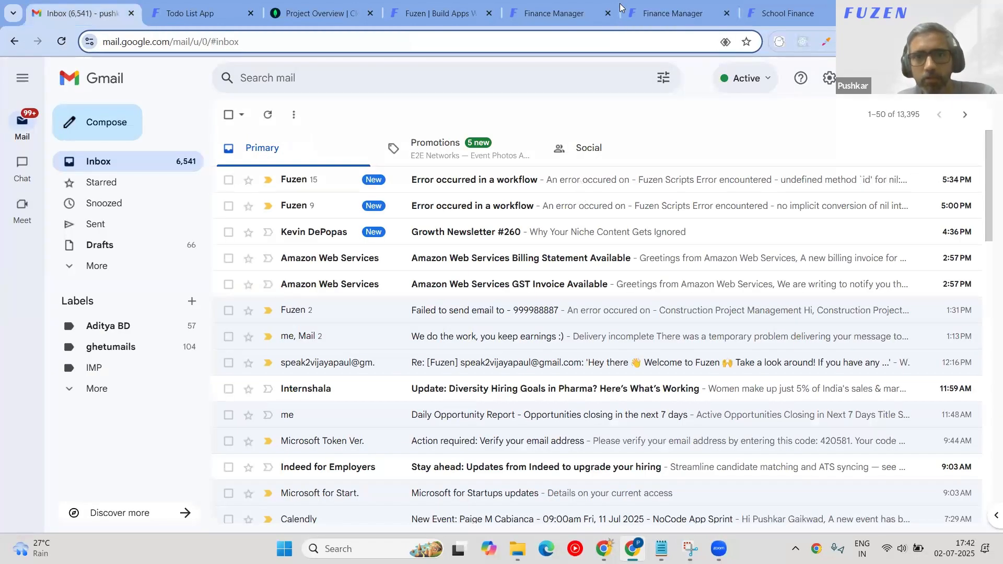
click(677, 5)
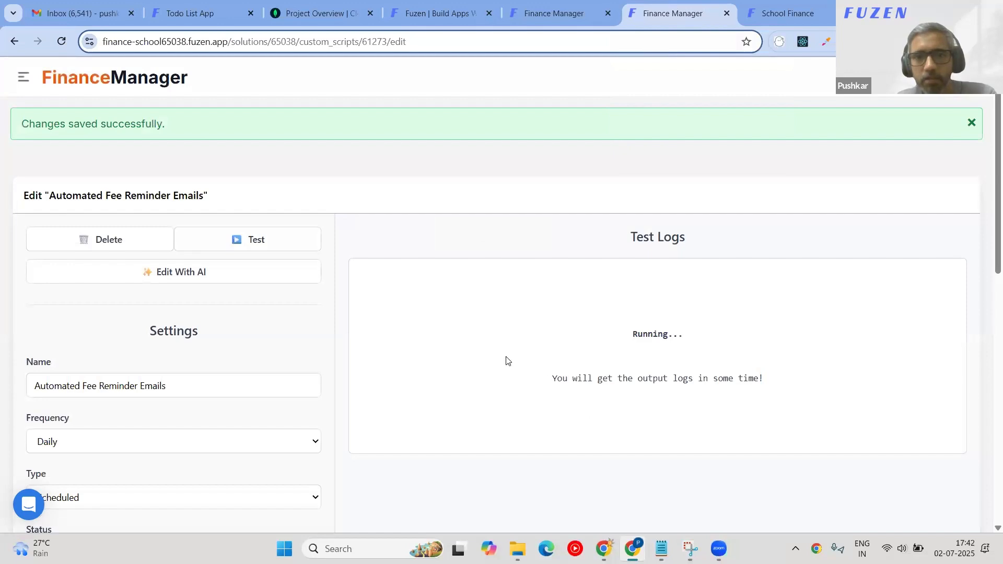
scroll(521, 340, down, 3)
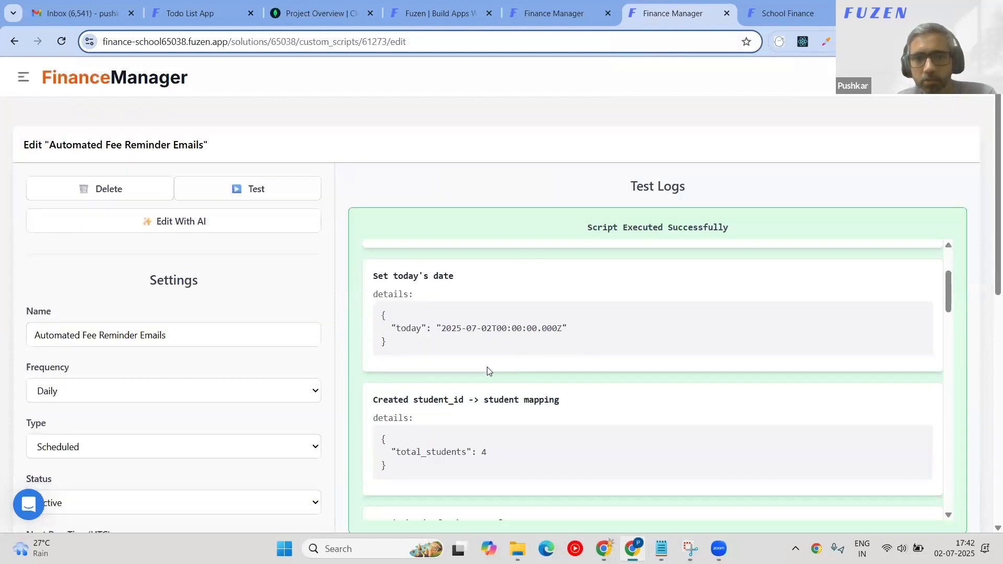
scroll(488, 372, up, 3)
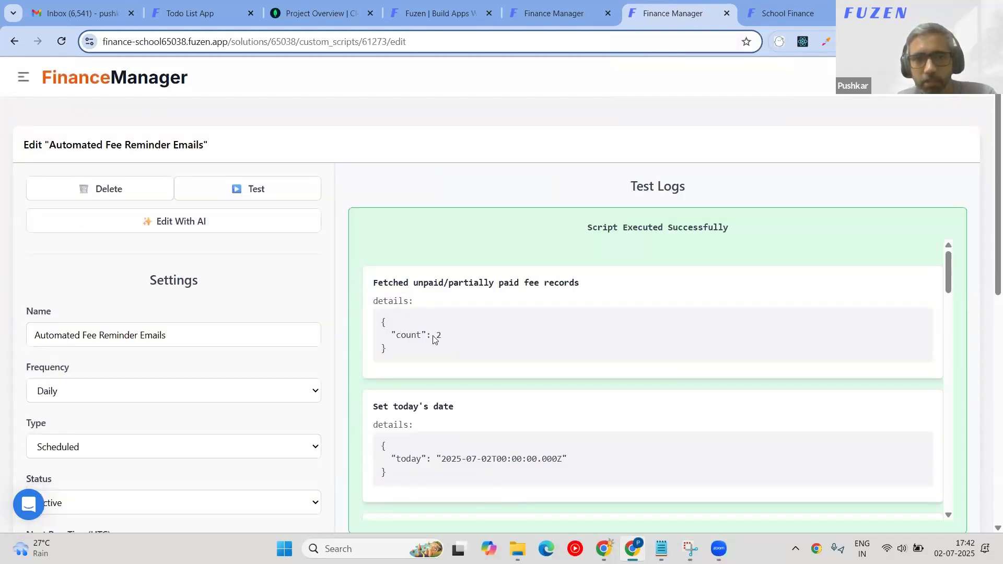
drag(378, 282, 508, 308)
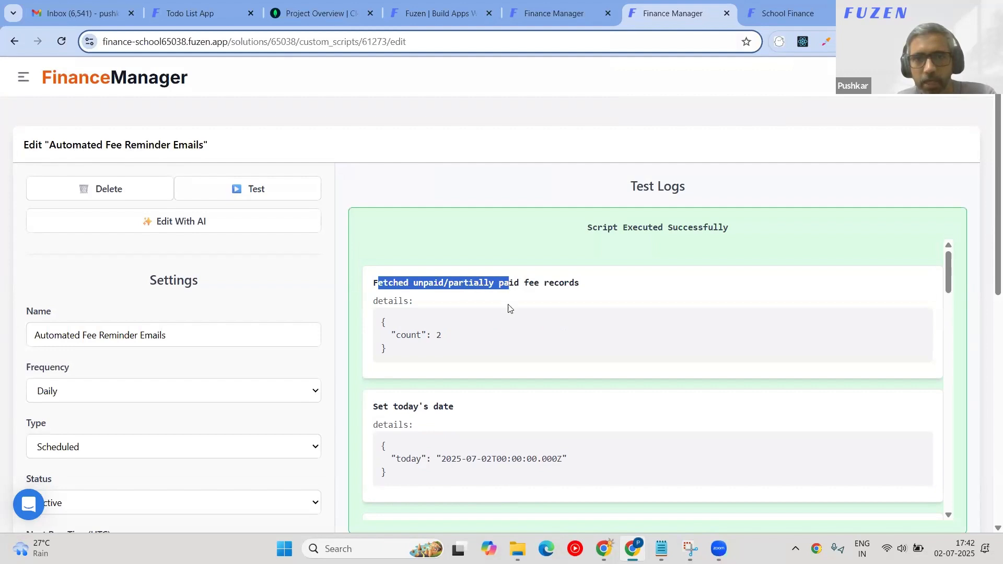
triple_click(675, 189)
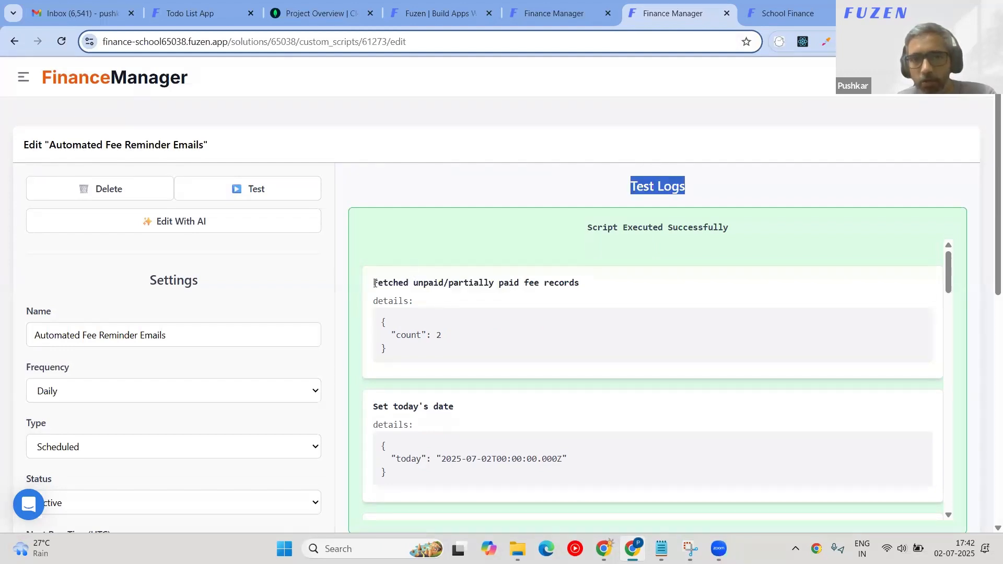
drag(374, 282, 583, 282)
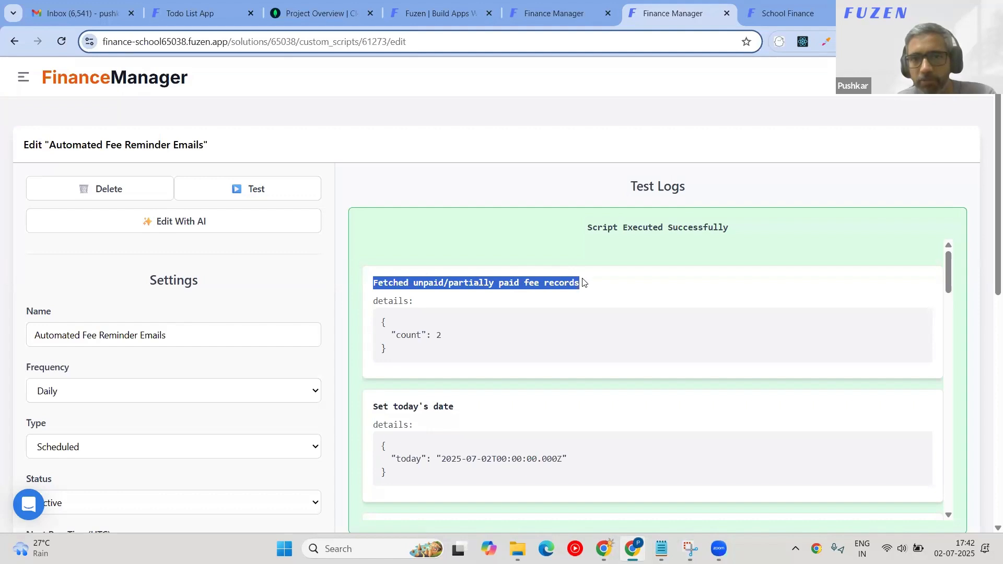
scroll(479, 314, down, 1)
drag(449, 270, 385, 280)
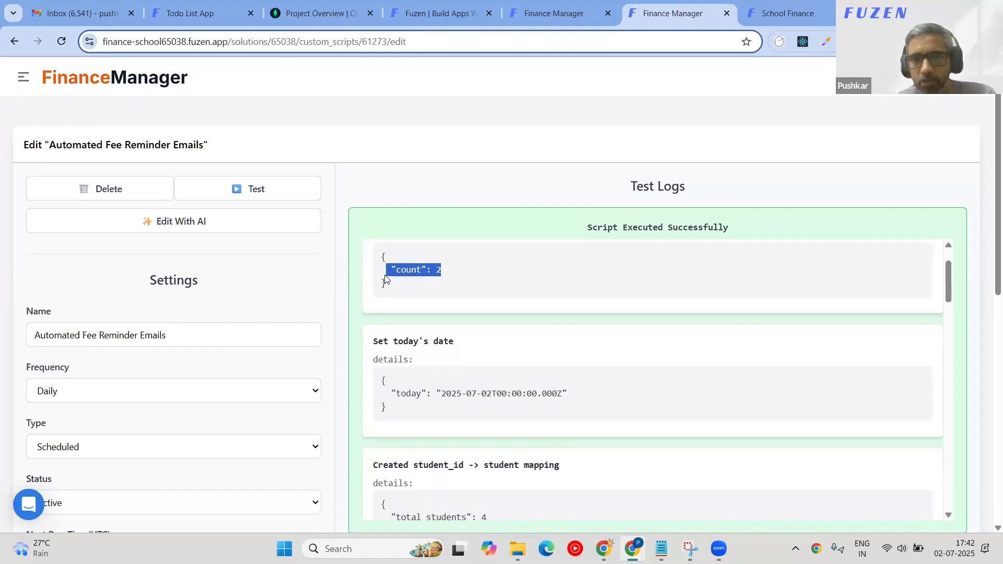
Review the student mapping, total_students count and fetched school admin emails in the logs.
scroll(463, 334, down, 1)
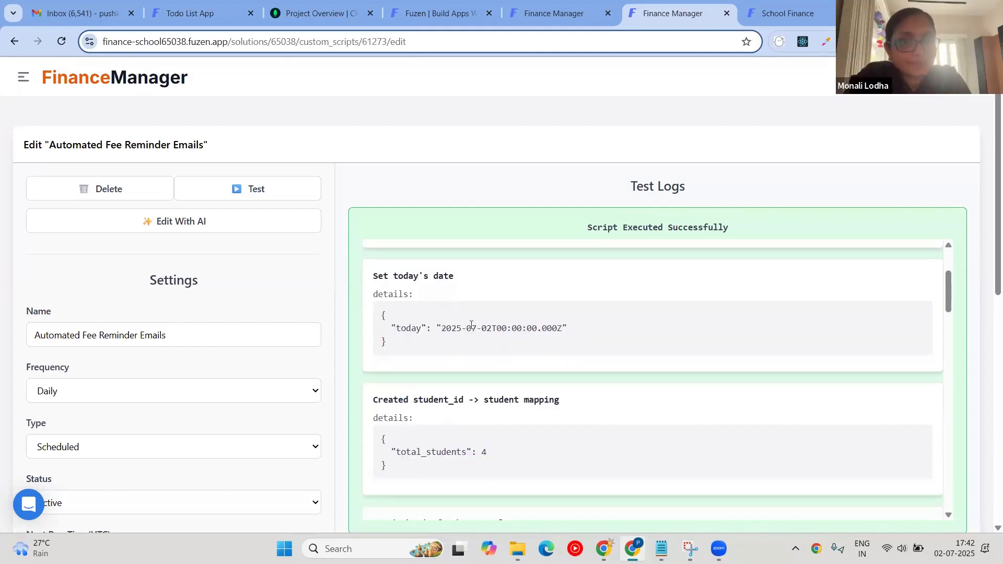
drag(441, 328, 594, 327)
scroll(478, 365, down, 2)
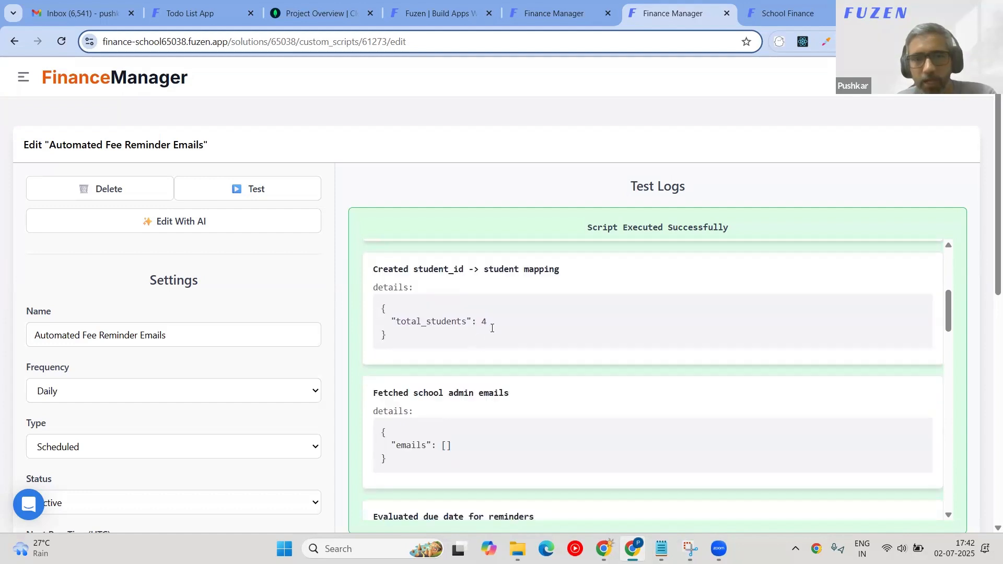
triple_click(510, 266)
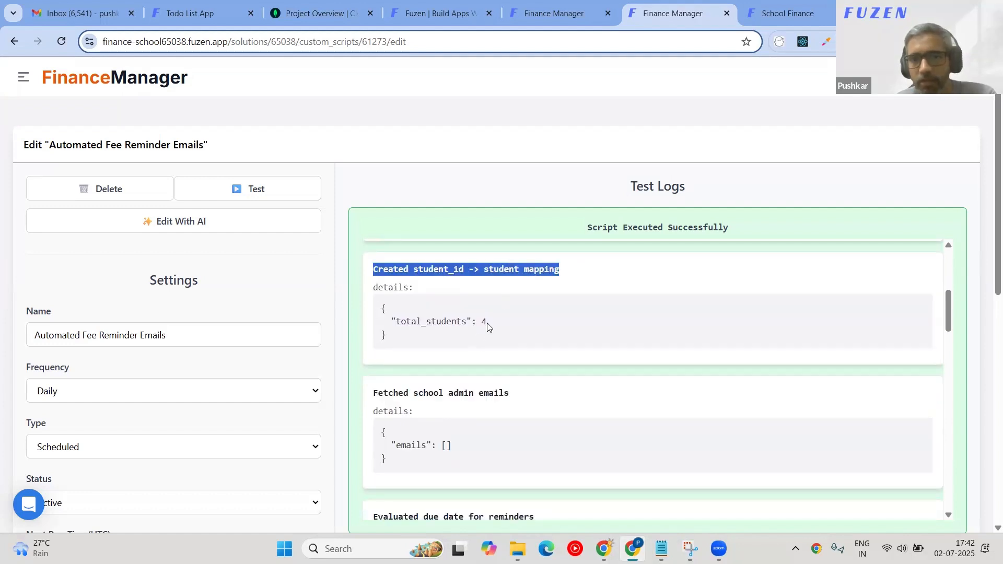
drag(487, 322, 388, 319)
scroll(394, 274, down, 2)
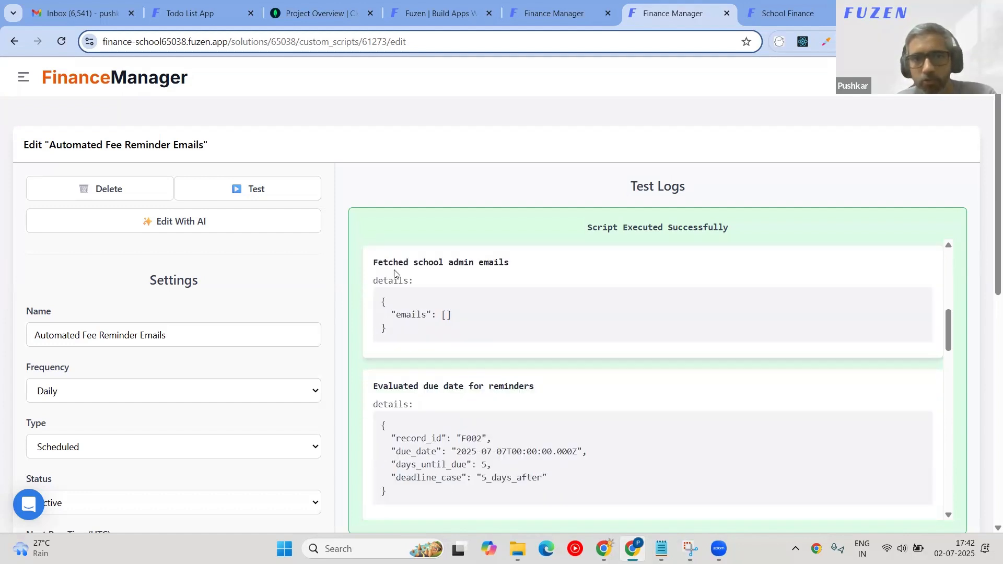
drag(511, 269, 375, 263)
triple_click(374, 266)
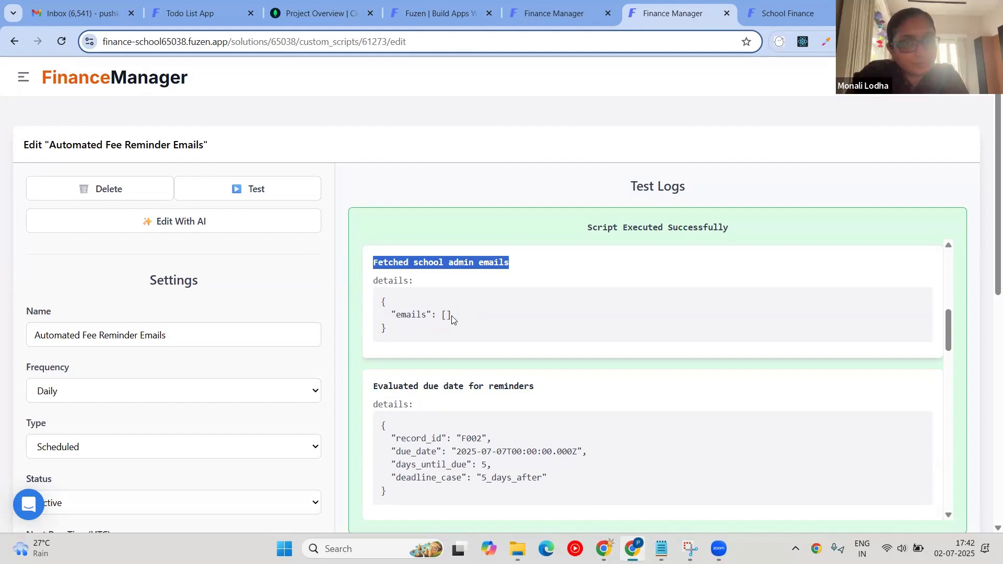
Review the personalized reminder email body and its two recipients for record F002.
scroll(446, 316, down, 2)
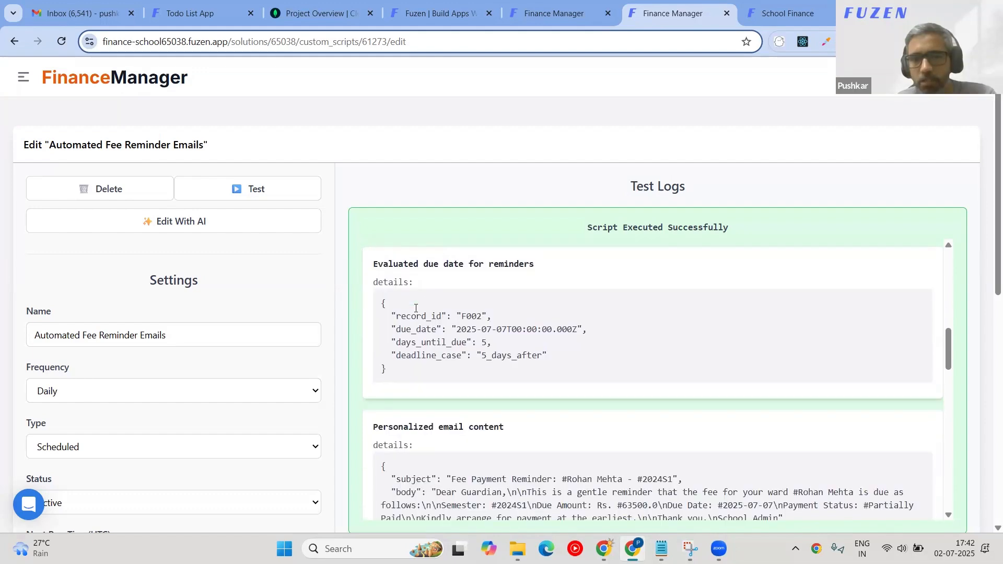
scroll(418, 309, down, 2)
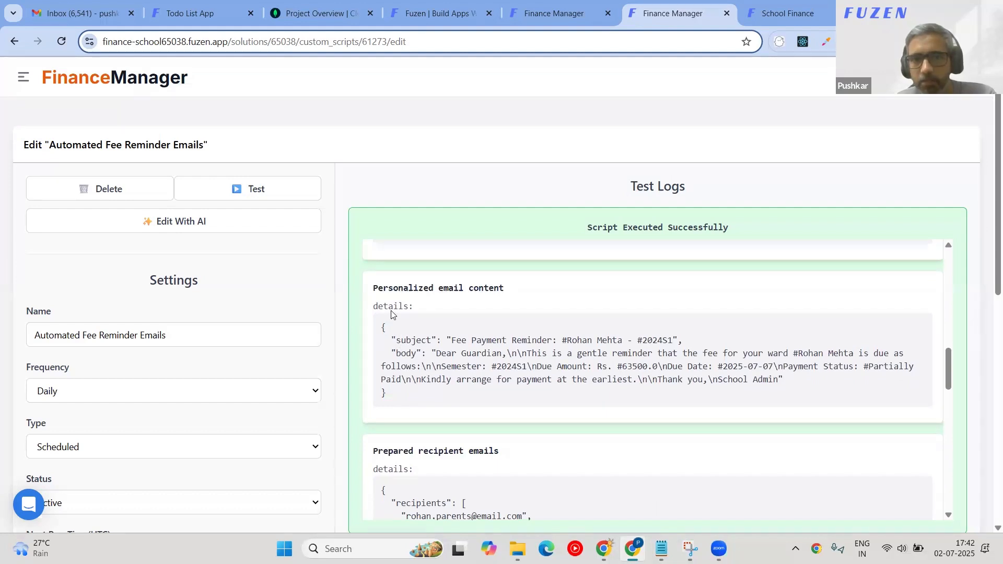
drag(436, 355, 839, 384)
scroll(779, 383, down, 3)
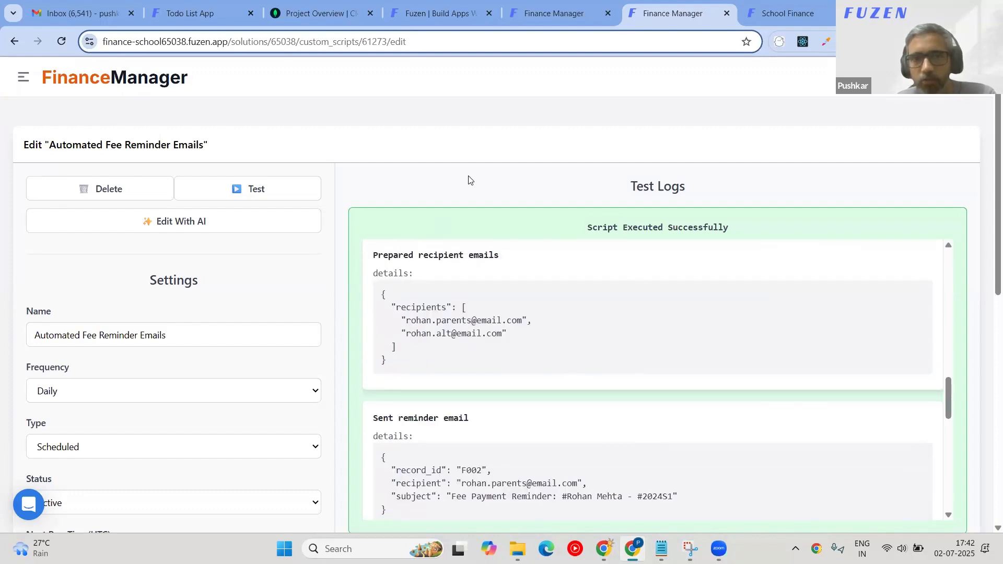
scroll(469, 180, down, 1)
double_click(475, 255)
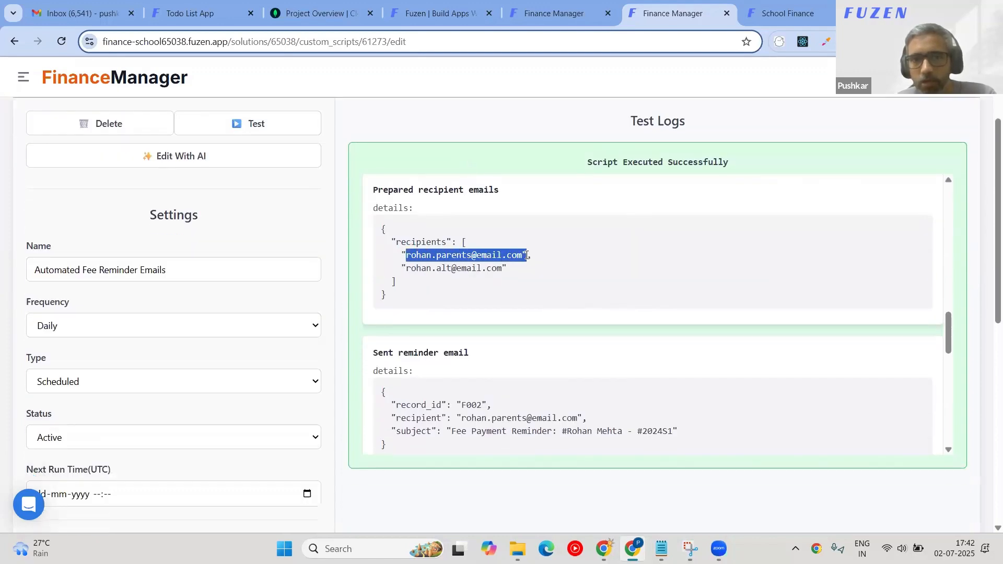
scroll(526, 341, down, 6)
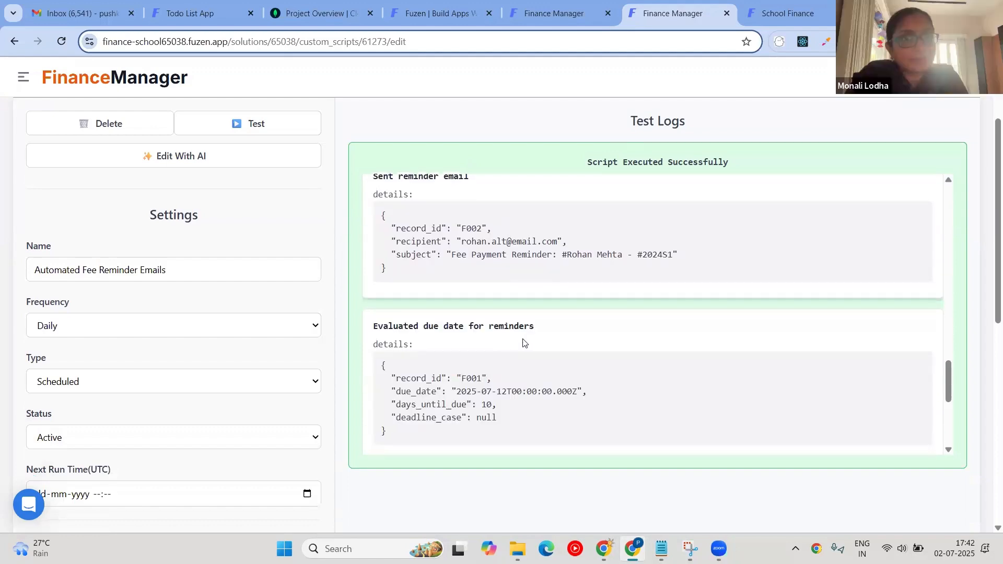
scroll(525, 342, down, 4)
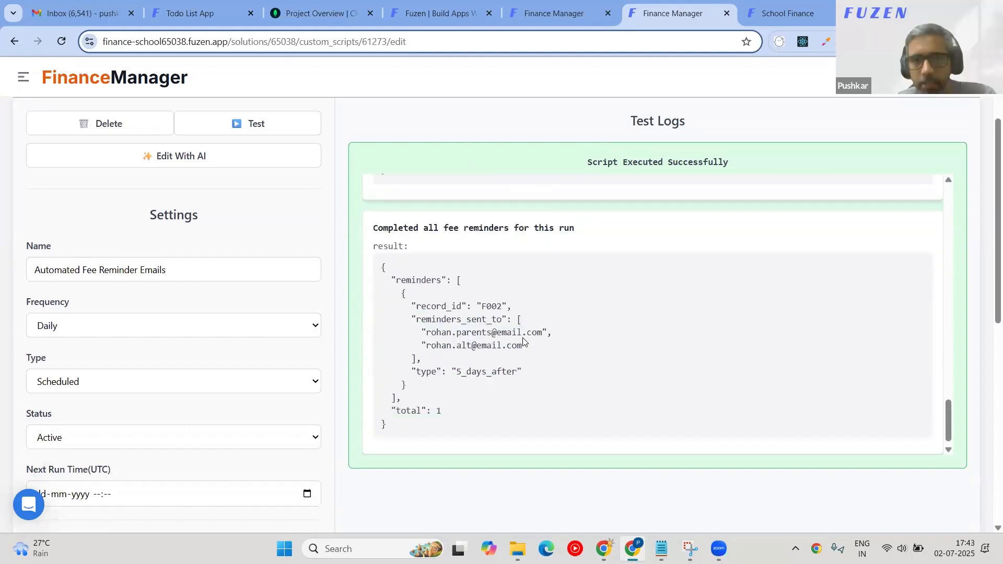
scroll(527, 350, up, 8)
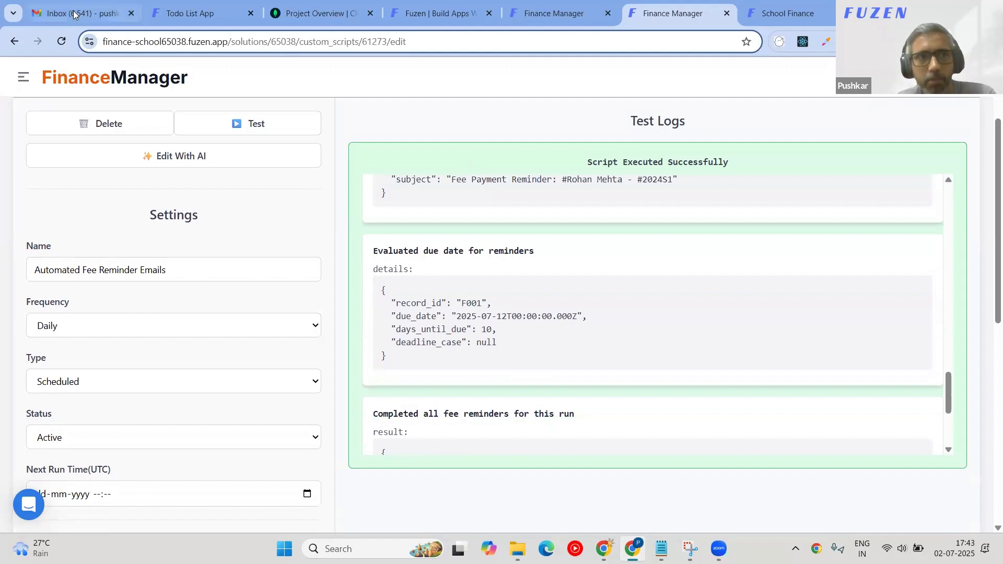
scroll(533, 361, down, 7)
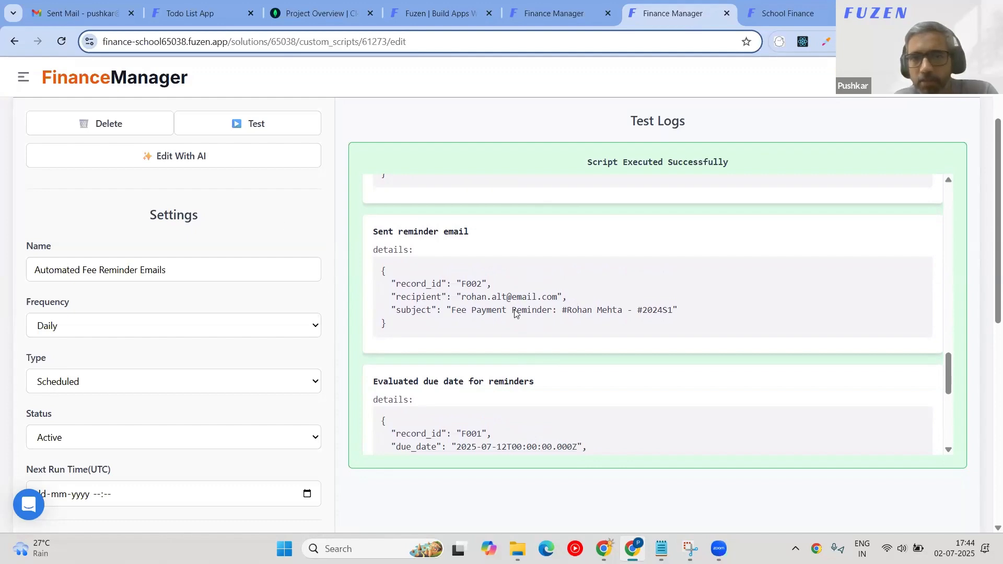
Retry the App Builder AI's delete-button fix in the Finance Manager chat.
click(554, 6)
click(847, 470)
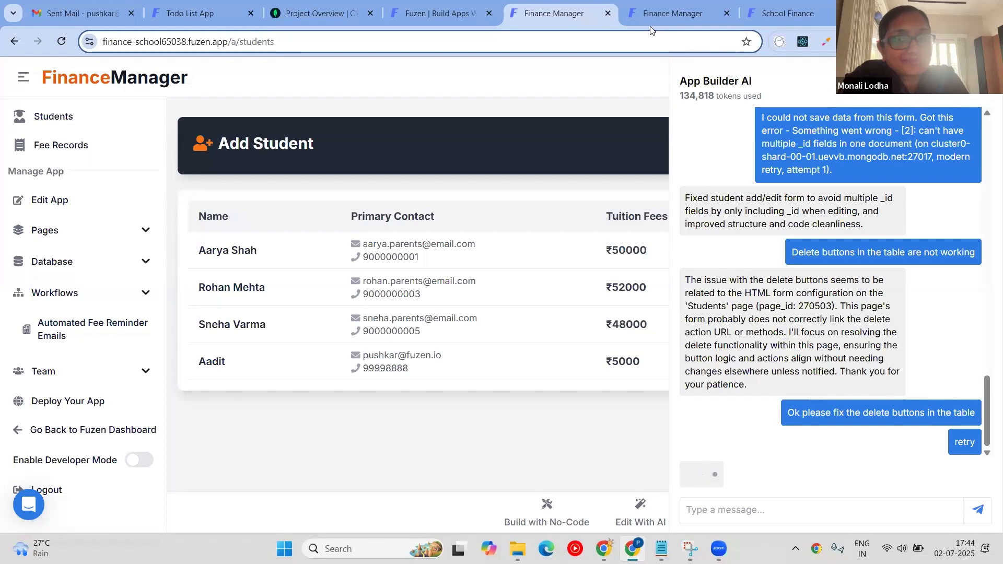
click(682, 11)
Try saving a new student in the School Finance form, then check the AI's Students page reply.
click(786, 13)
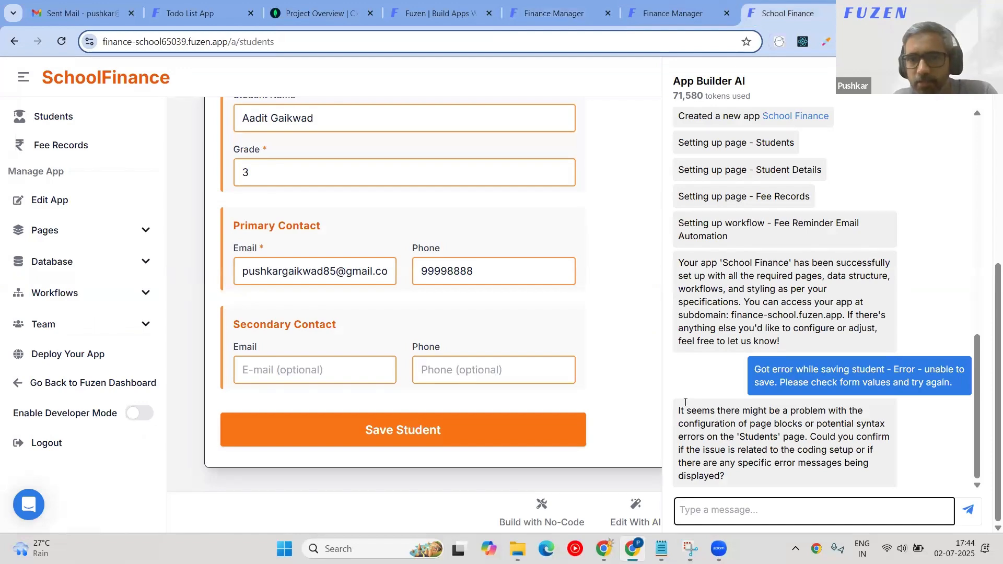
click(399, 430)
scroll(310, 361, down, 5)
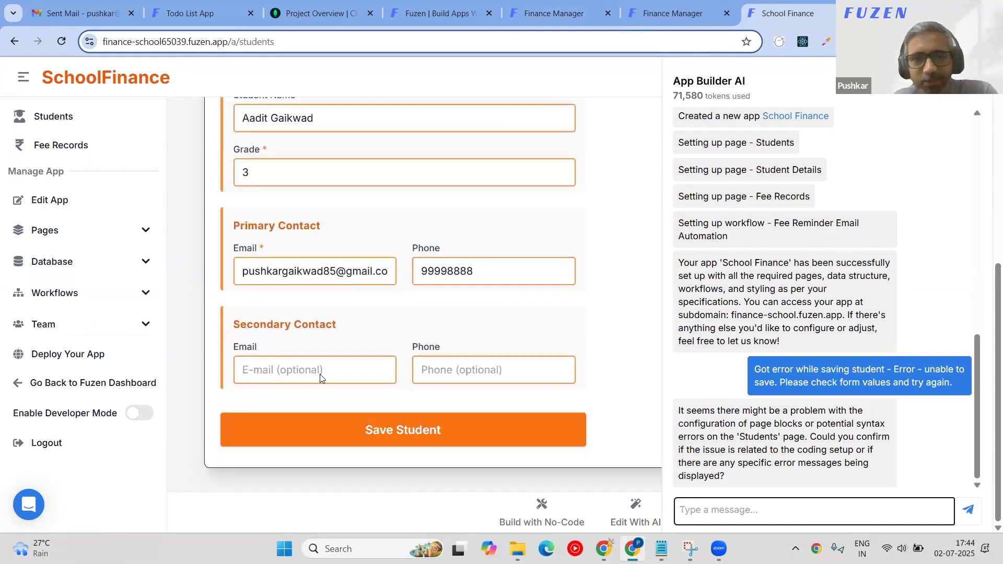
click(401, 432)
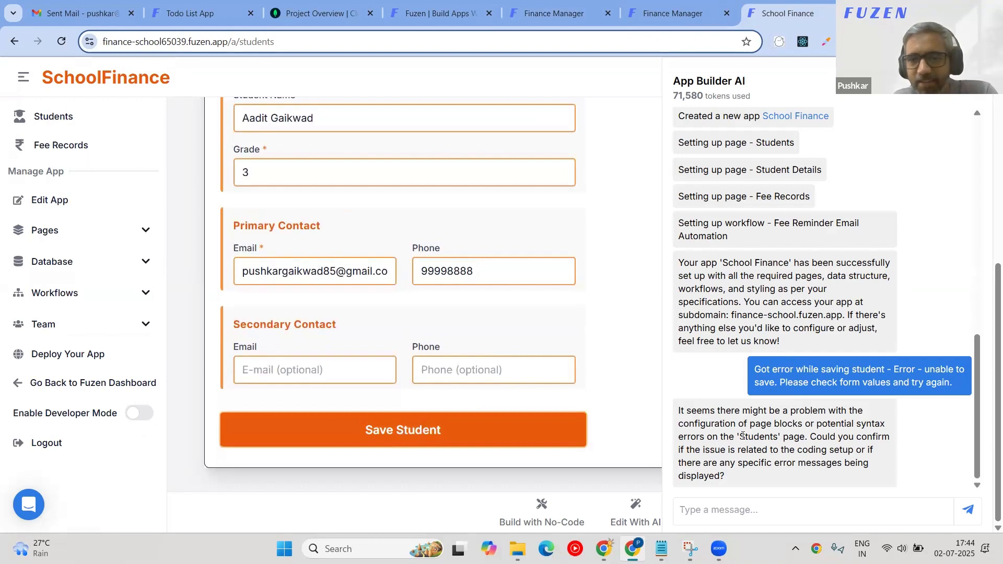
drag(828, 424, 847, 489)
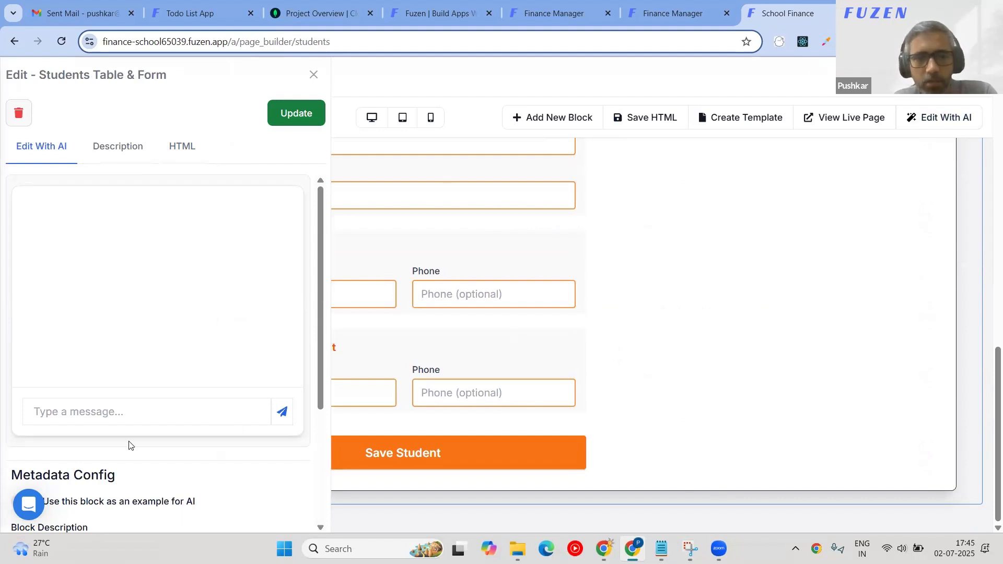
Report to the block's AI editor that the student form wasn't submitting, then return to Finance Manager.
click(144, 410)
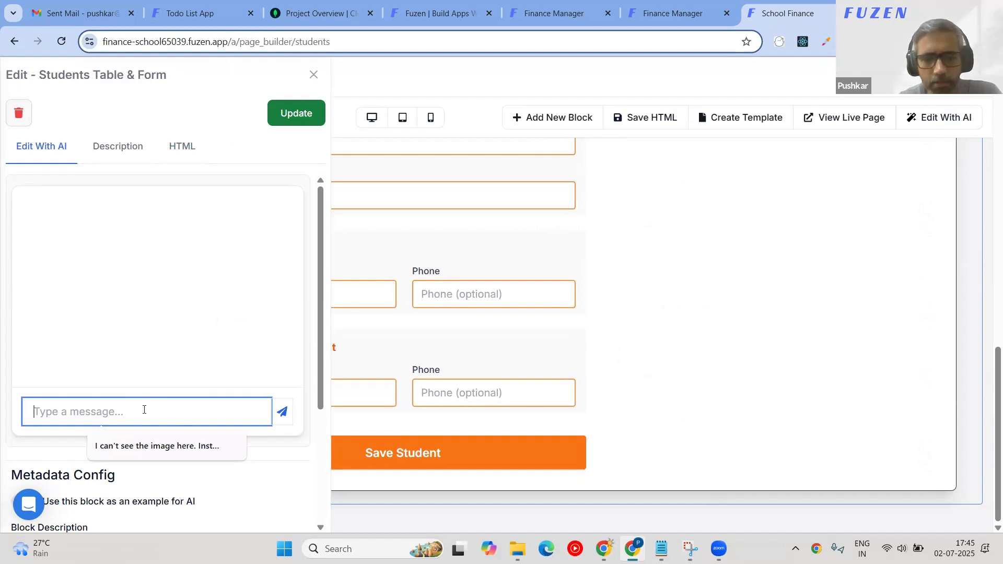
text(I wasn't able to save student records from the form. Form wasn't submitted. Please check and fix.)
key(Return)
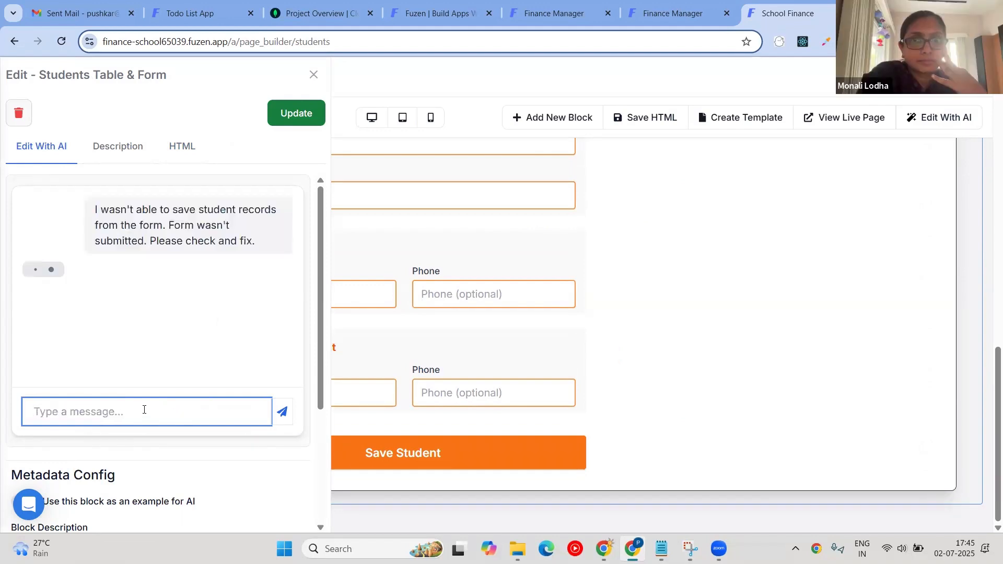
click(554, 13)
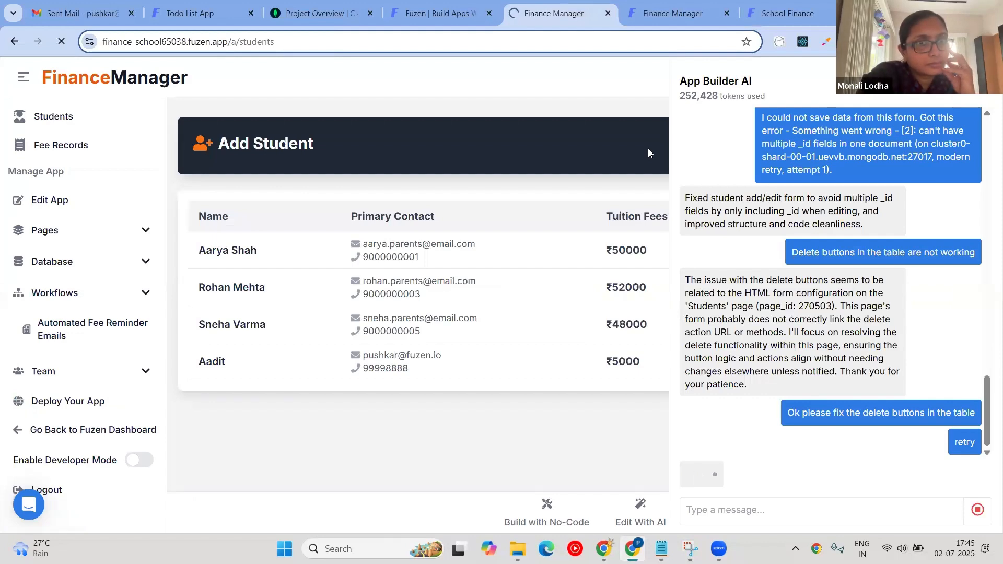
Close the App Builder AI panel and reload the Finance Manager Students page.
scroll(789, 383, down, 4)
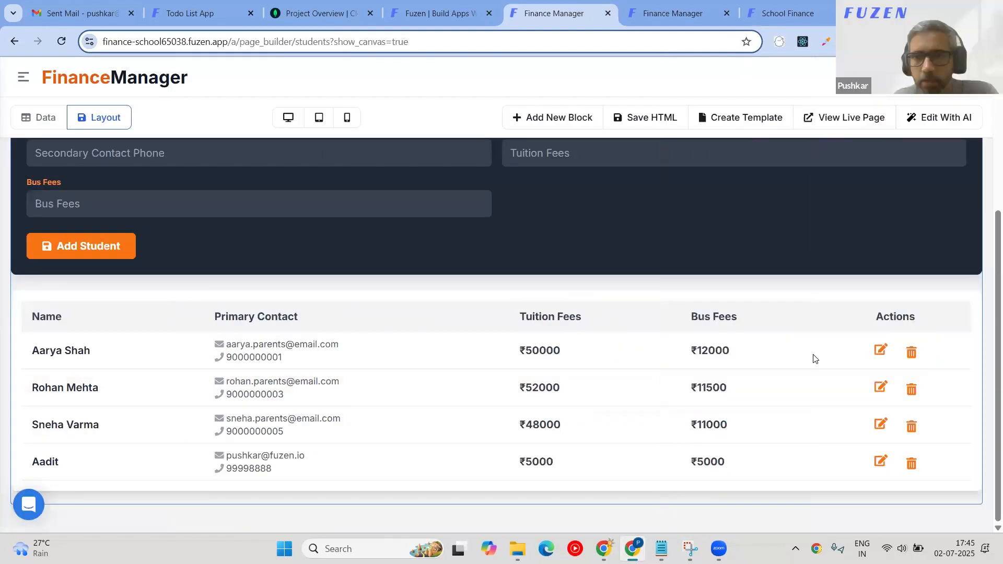
mouse_move(23, 156)
click(58, 124)
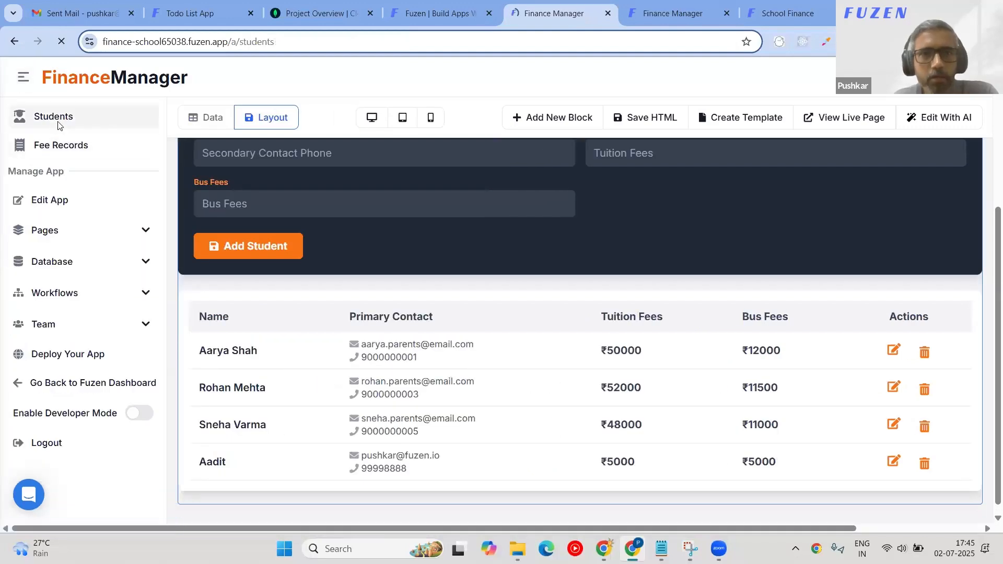
scroll(130, 162, down, 2)
click(15, 43)
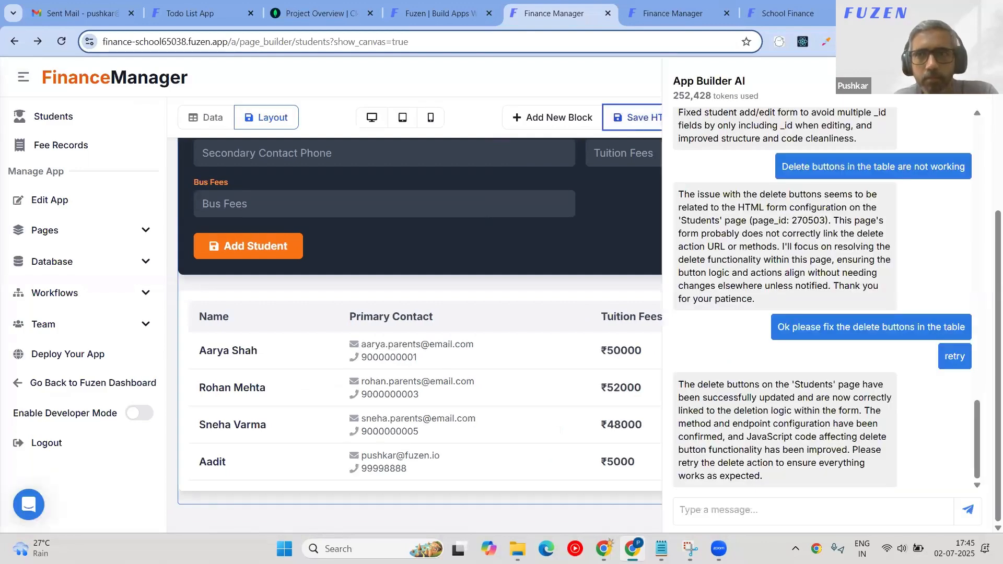
click(35, 119)
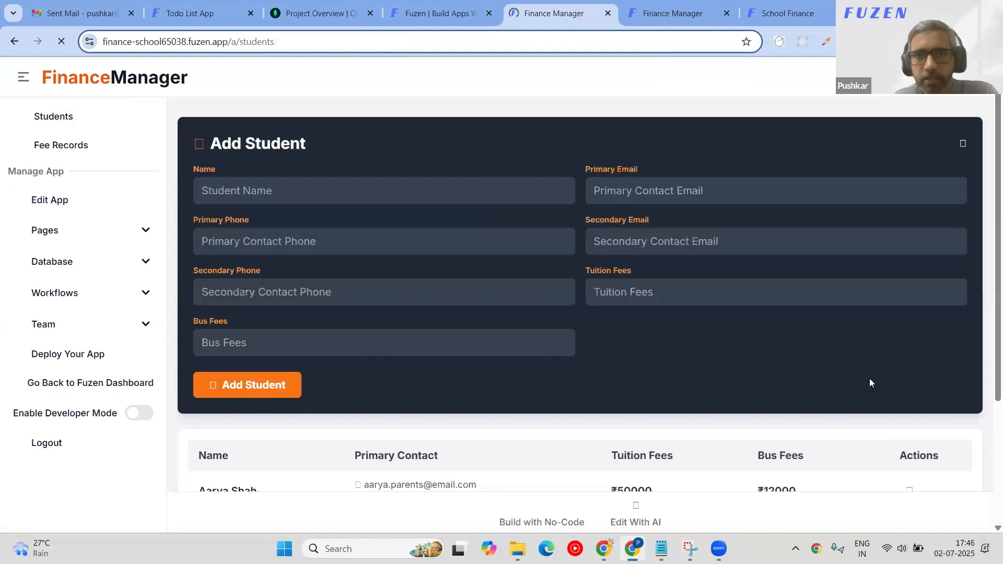
scroll(874, 384, down, 4)
Delete the first two students from the table, confirming each deletion.
scroll(968, 336, up, 3)
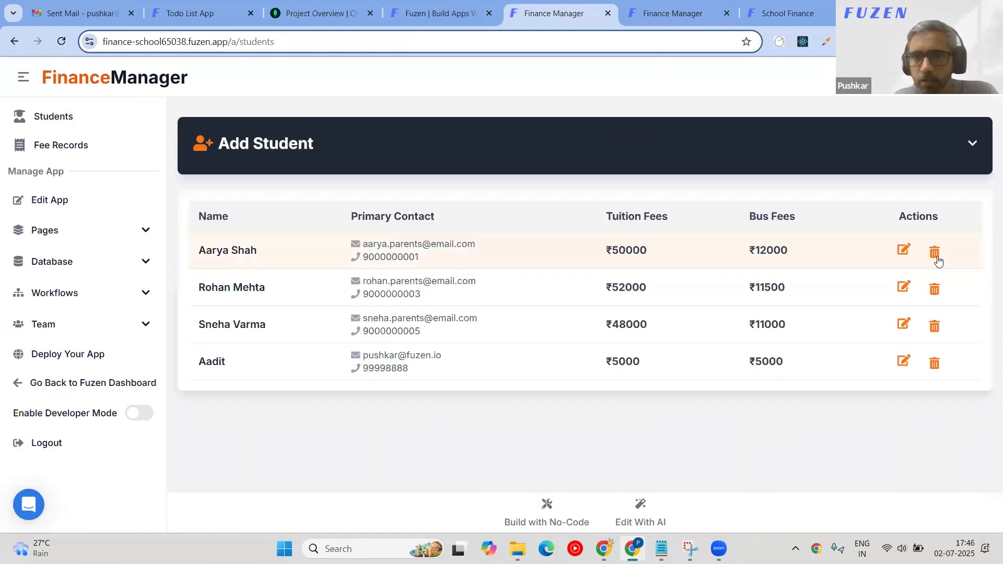
click(936, 256)
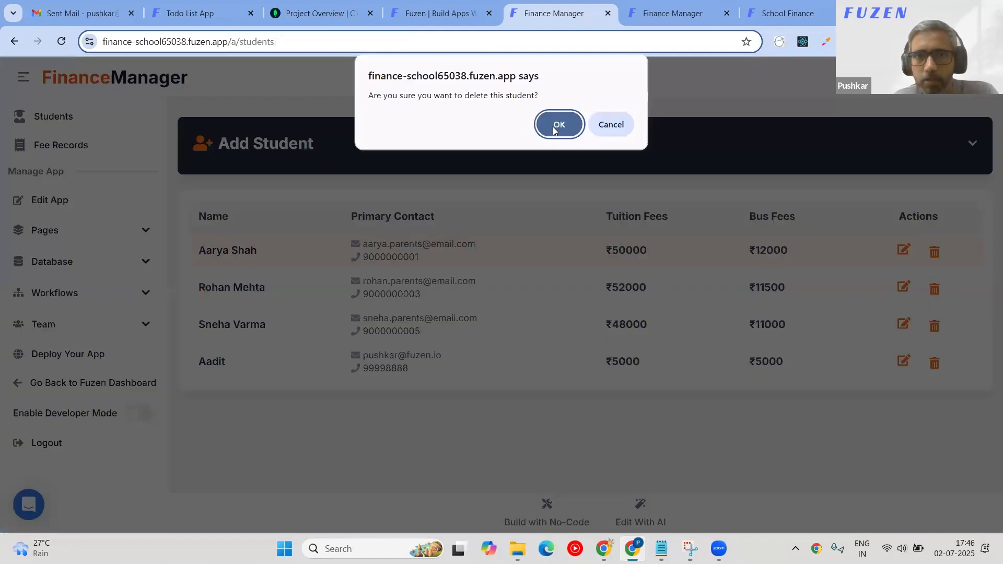
click(556, 125)
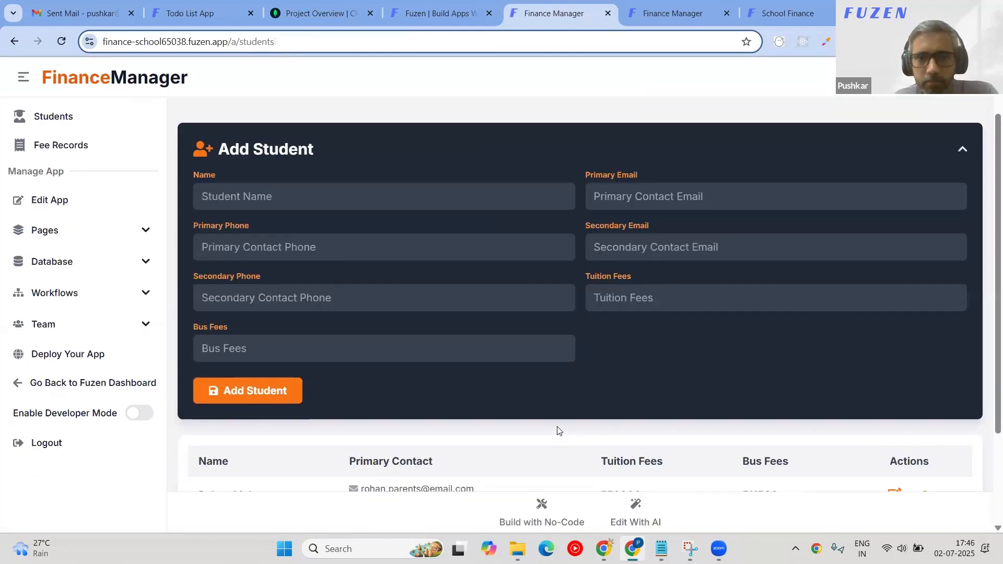
scroll(557, 430, down, 1)
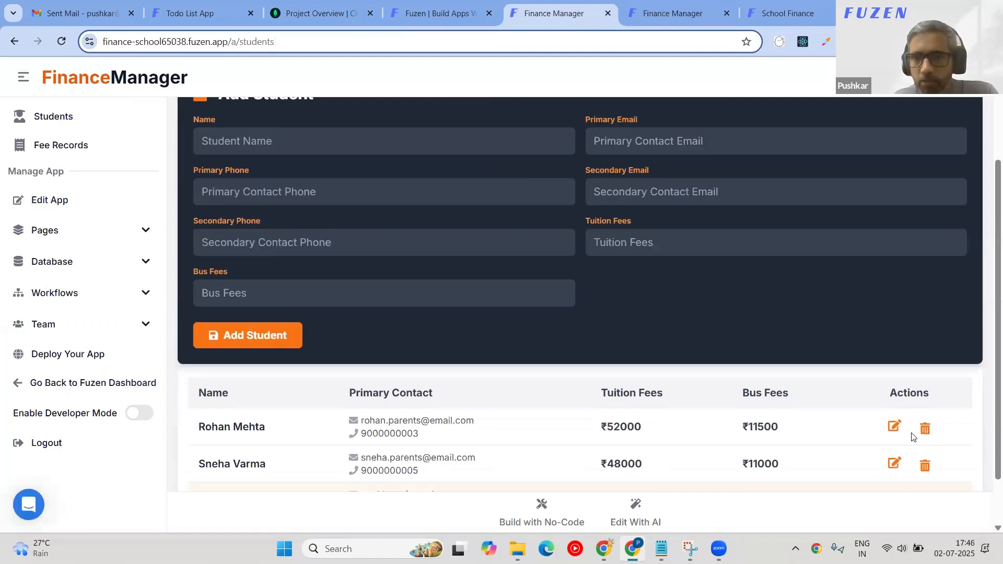
click(925, 431)
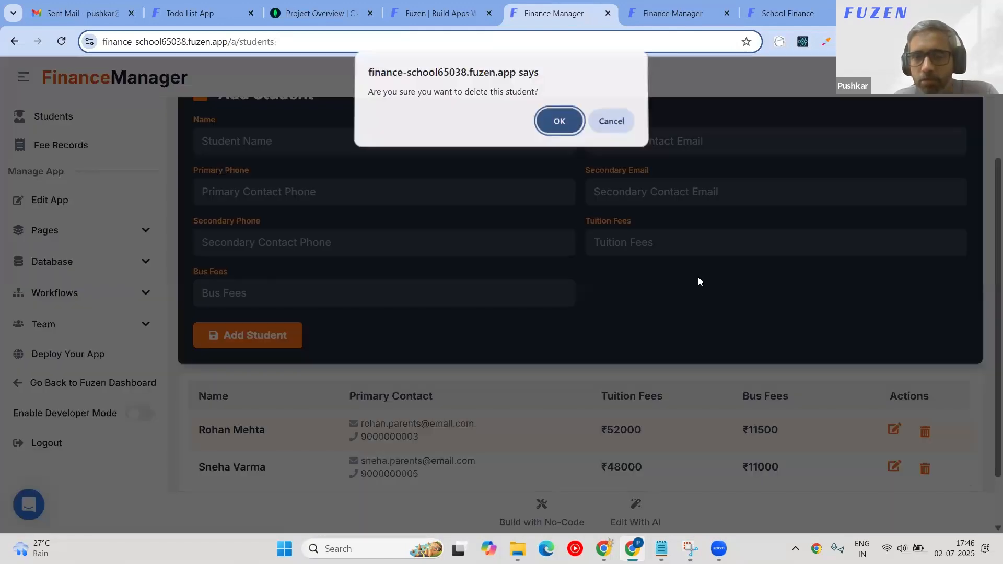
key(Return)
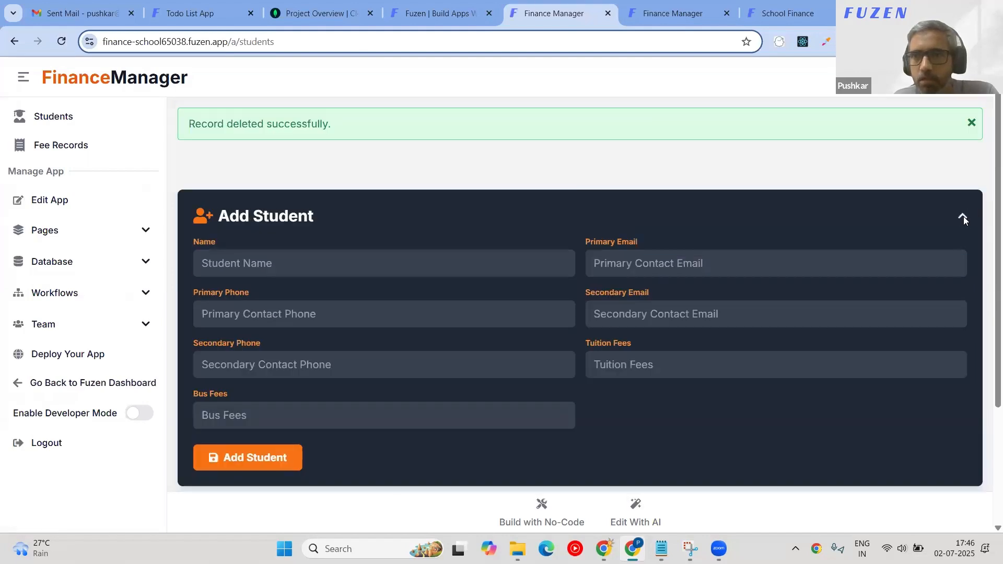
click(963, 216)
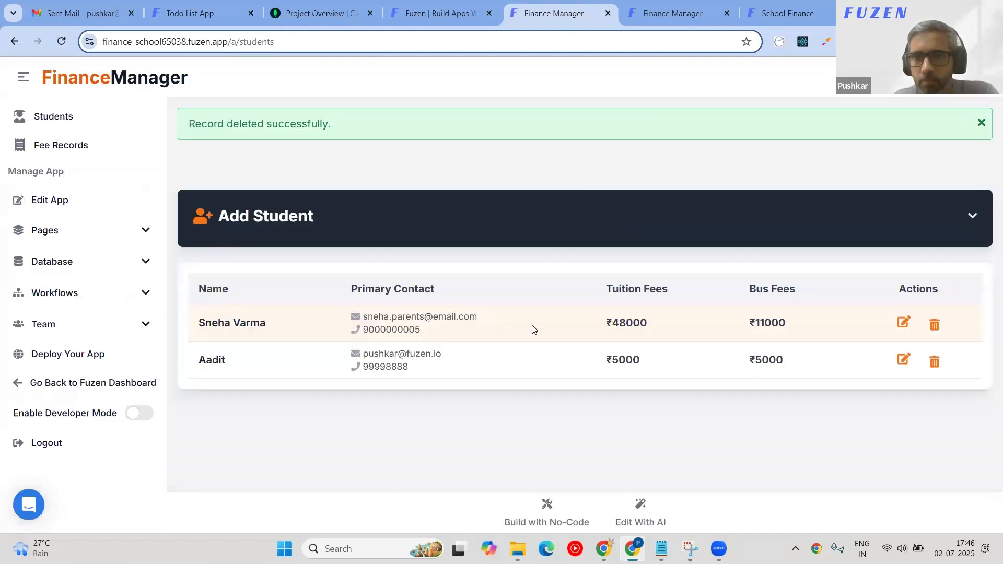
Delete a third student so only one remains, then go to Fee Records.
click(934, 324)
click(560, 125)
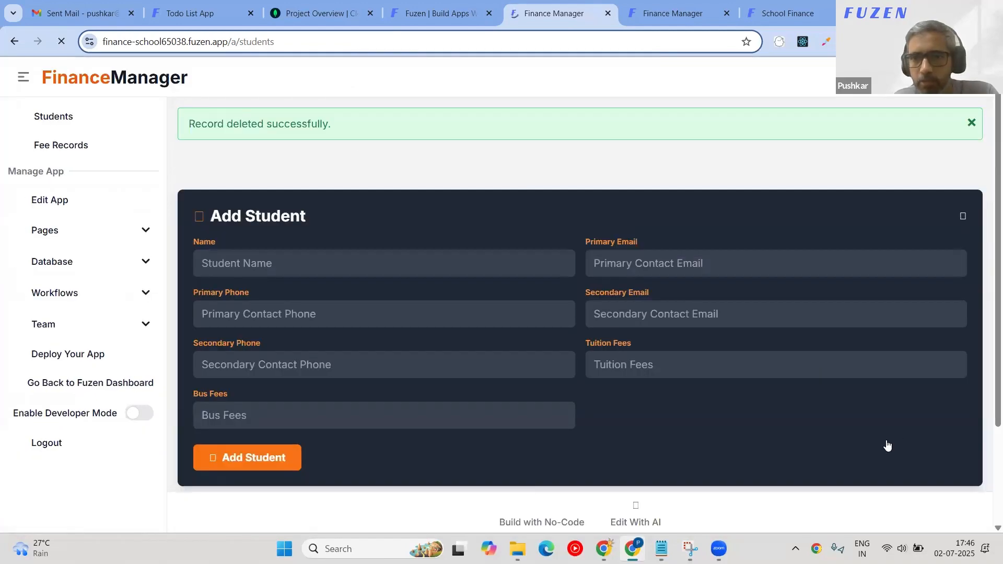
click(882, 444)
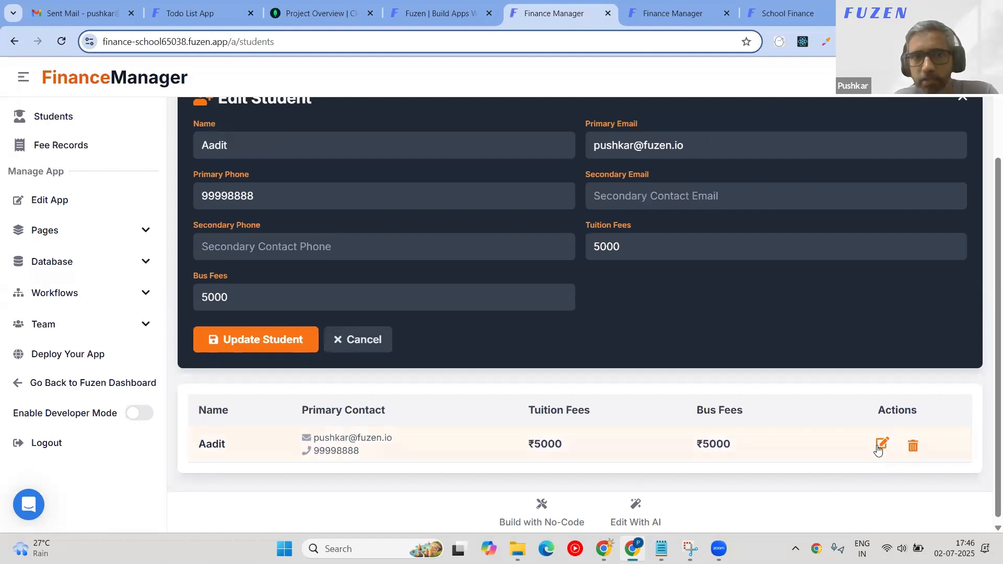
scroll(280, 287, up, 3)
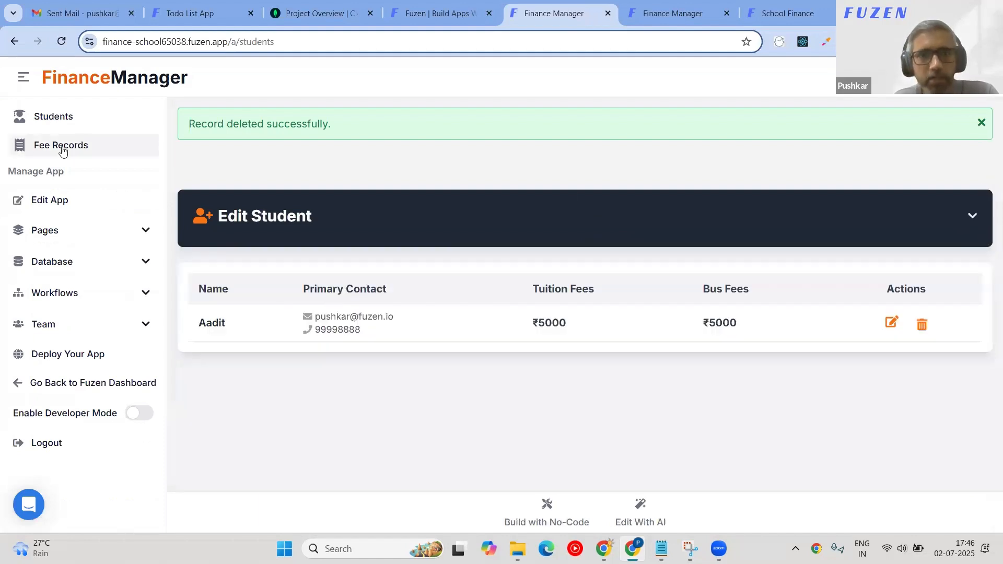
click(62, 151)
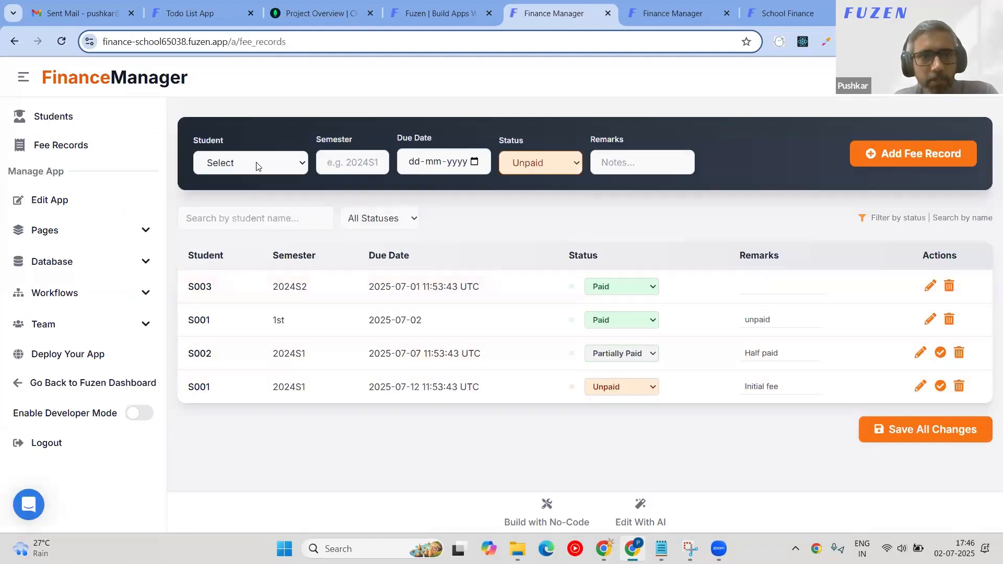
Add a fee record for the remaining student: semester 1st, due 02-07-2025.
click(361, 165)
click(361, 199)
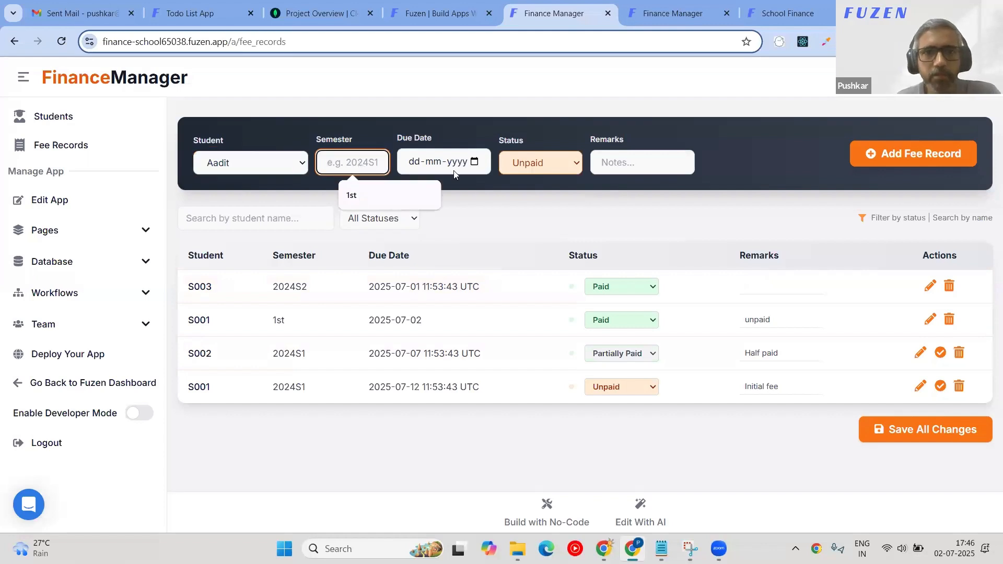
click(452, 161)
click(474, 162)
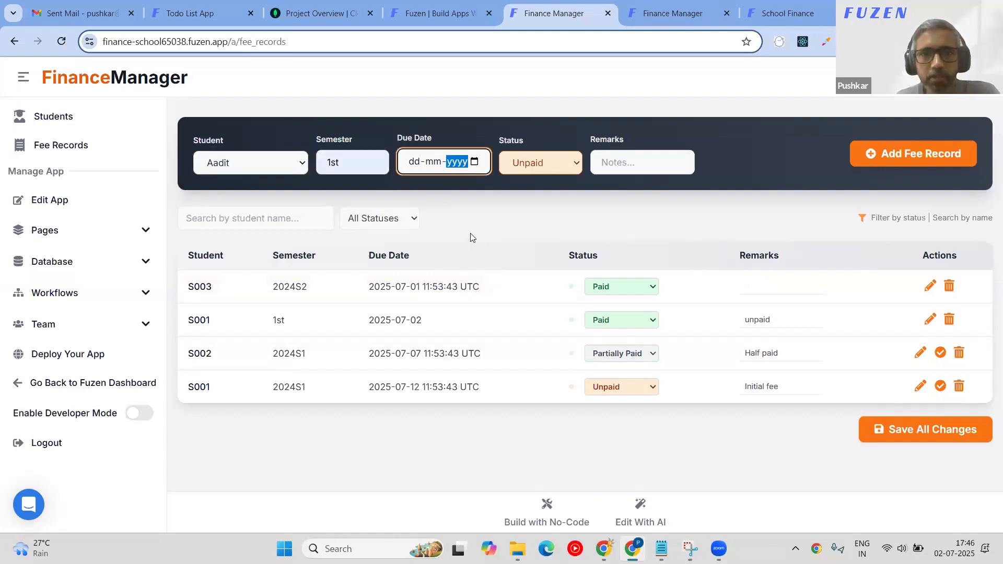
click(468, 232)
click(671, 161)
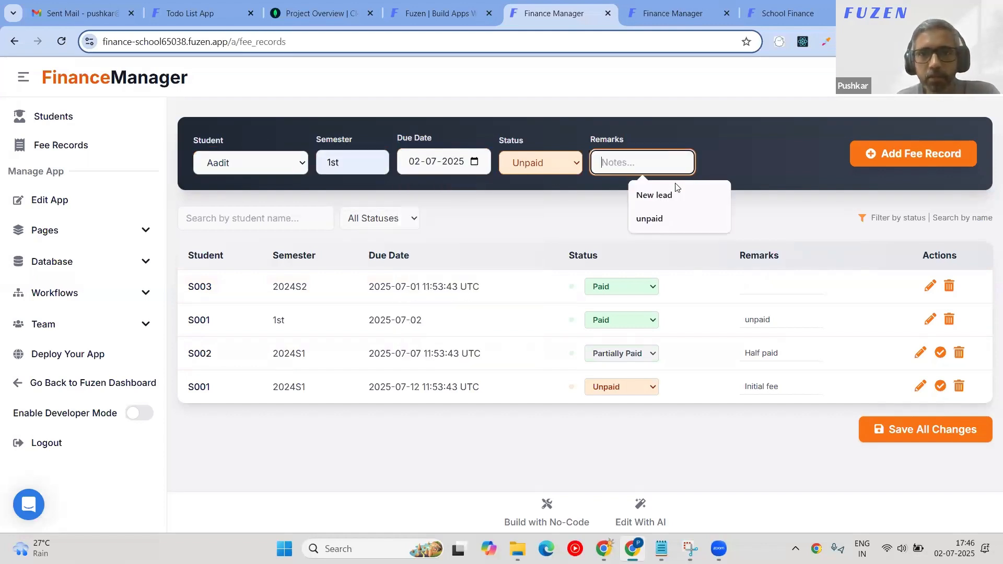
click(882, 155)
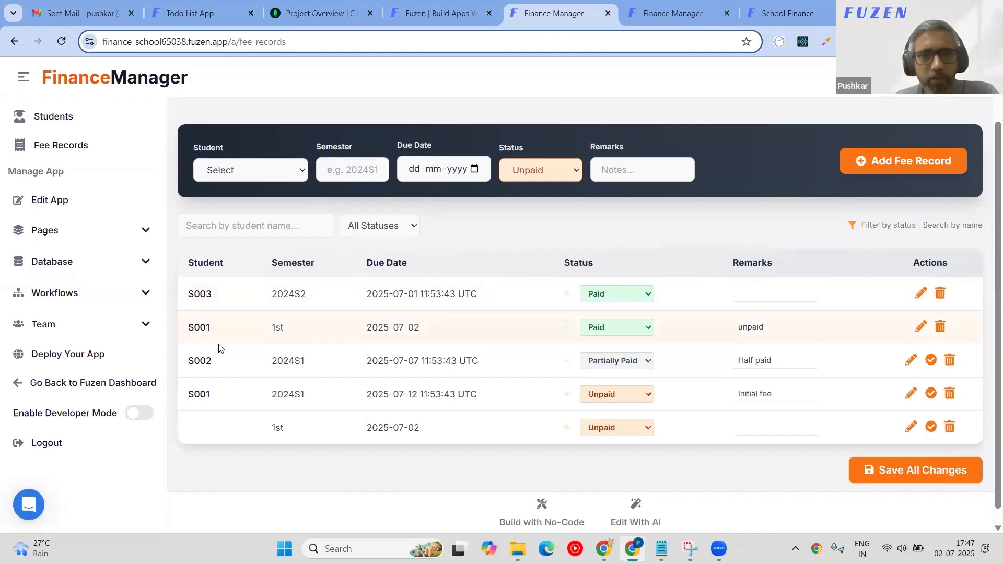
Delete the S001 1st-semester fee record and confirm.
drag(261, 328, 853, 330)
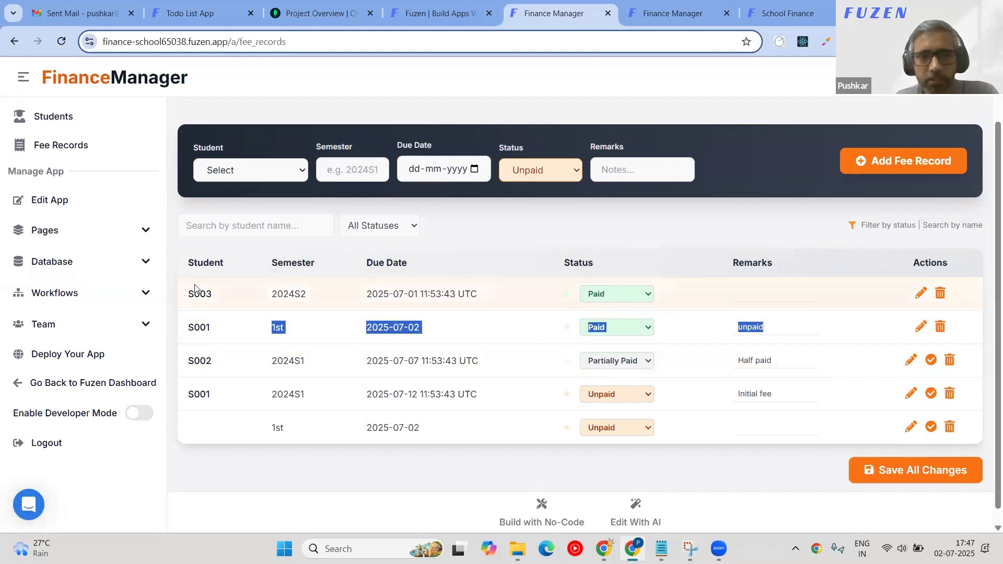
drag(194, 293, 564, 291)
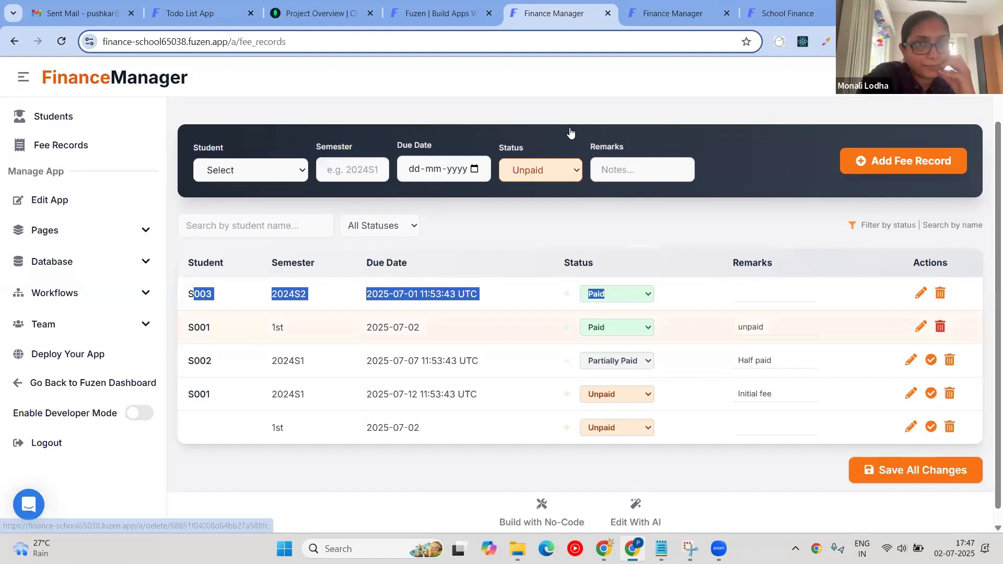
click(940, 326)
click(558, 124)
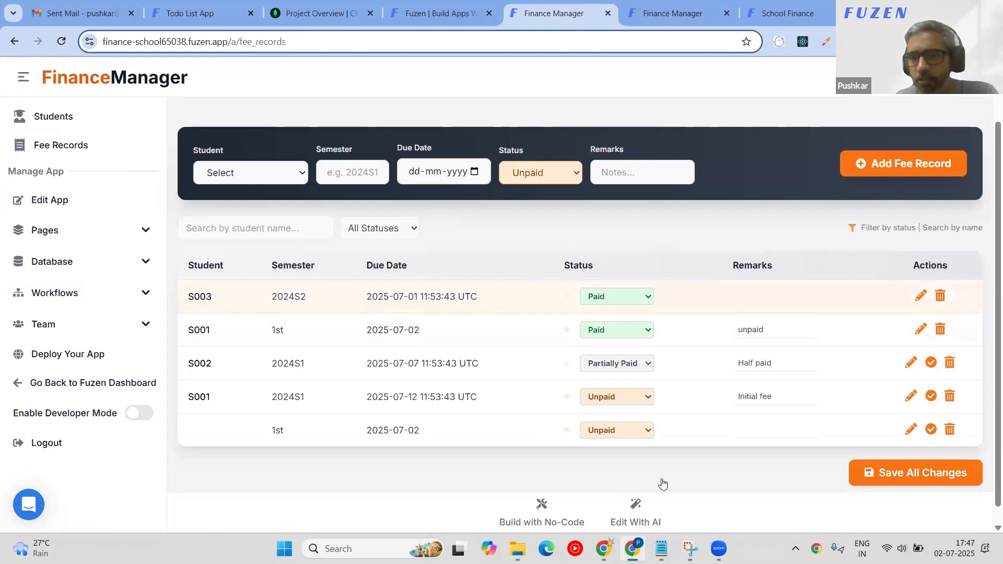
Close the AI chat to see the full fee table and mark S002's fee as paid.
click(636, 508)
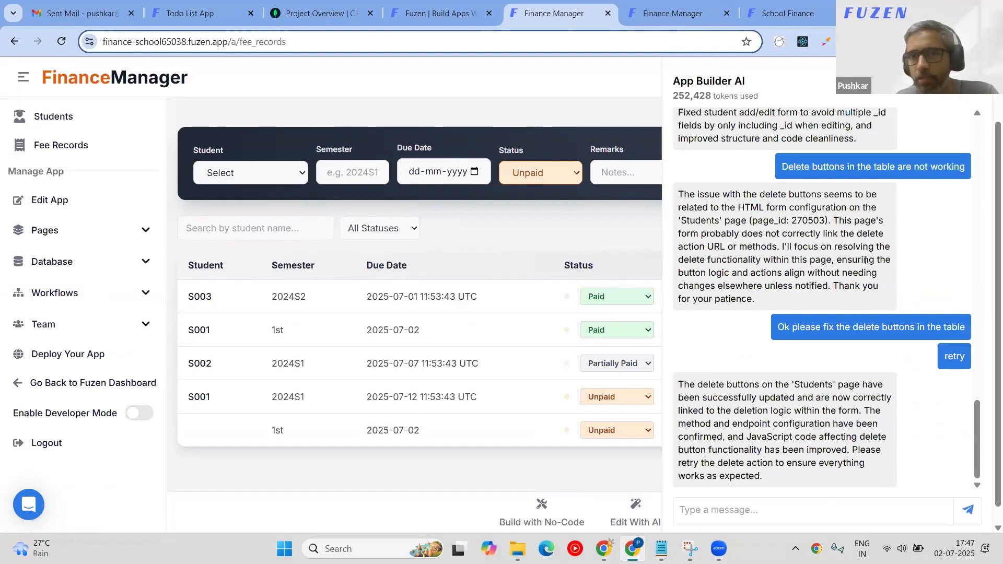
click(972, 85)
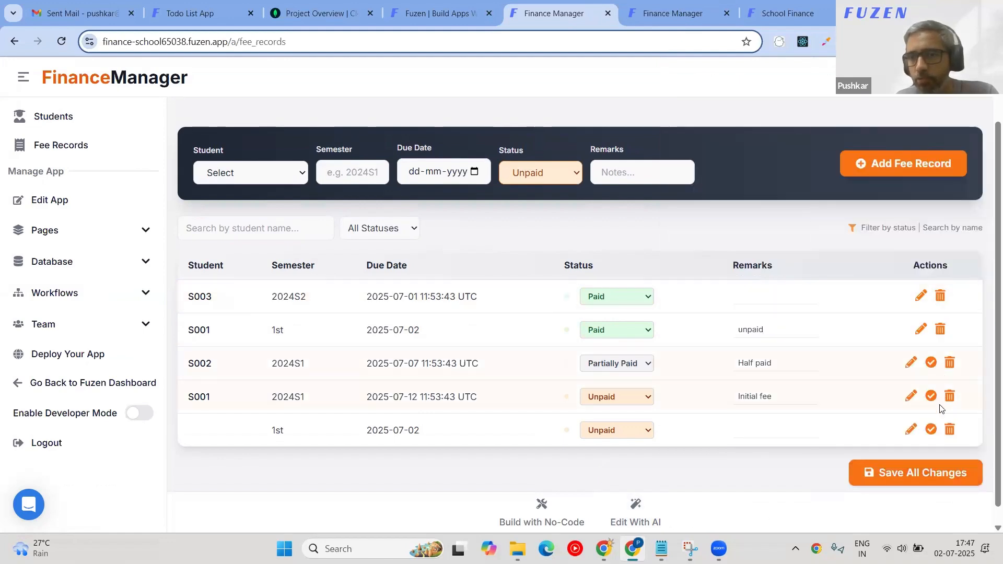
click(933, 364)
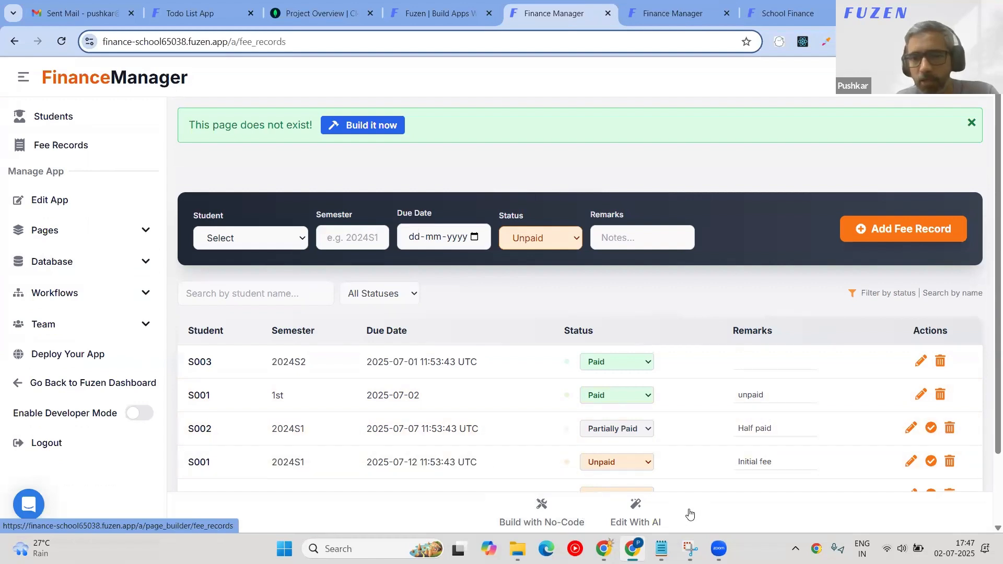
Open the Automated Fee Reminder Emails workflow in a new tab and run a test.
click(89, 293)
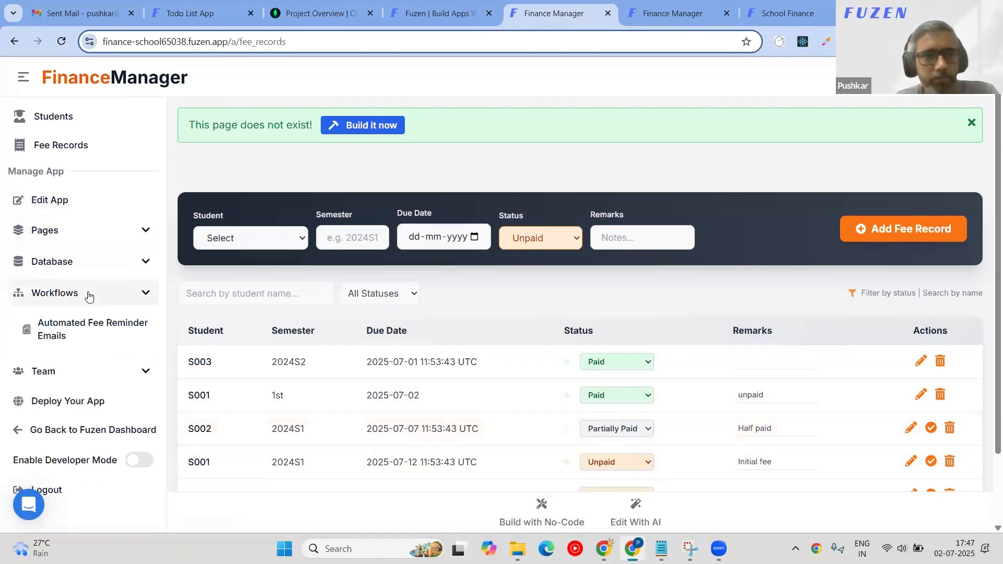
click(89, 327)
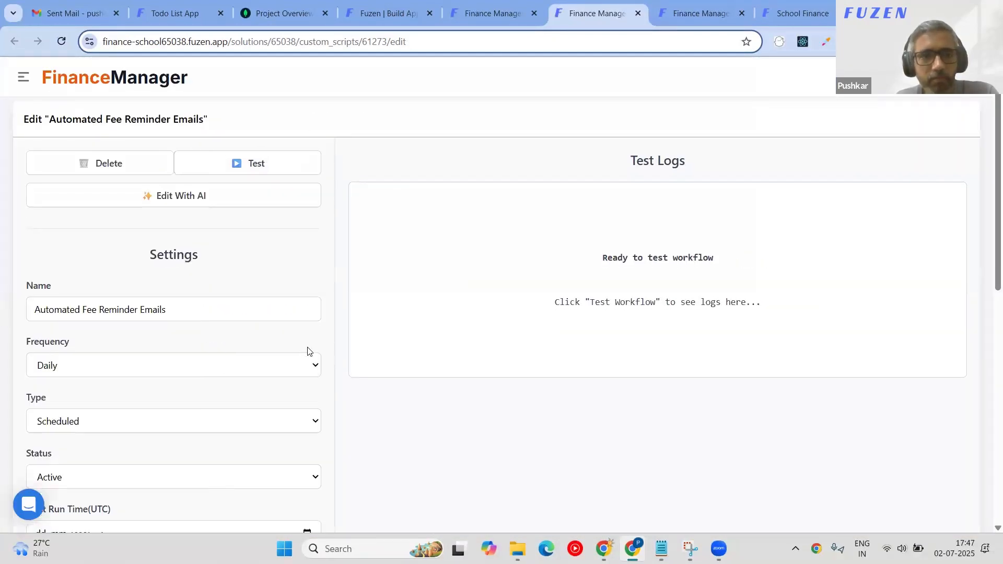
scroll(309, 350, down, 5)
scroll(309, 350, up, 5)
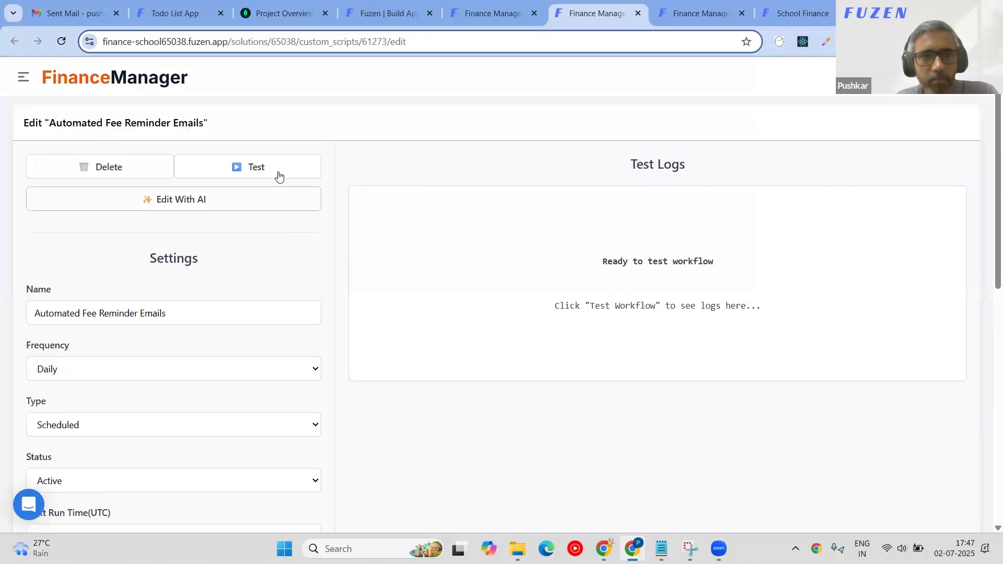
click(280, 176)
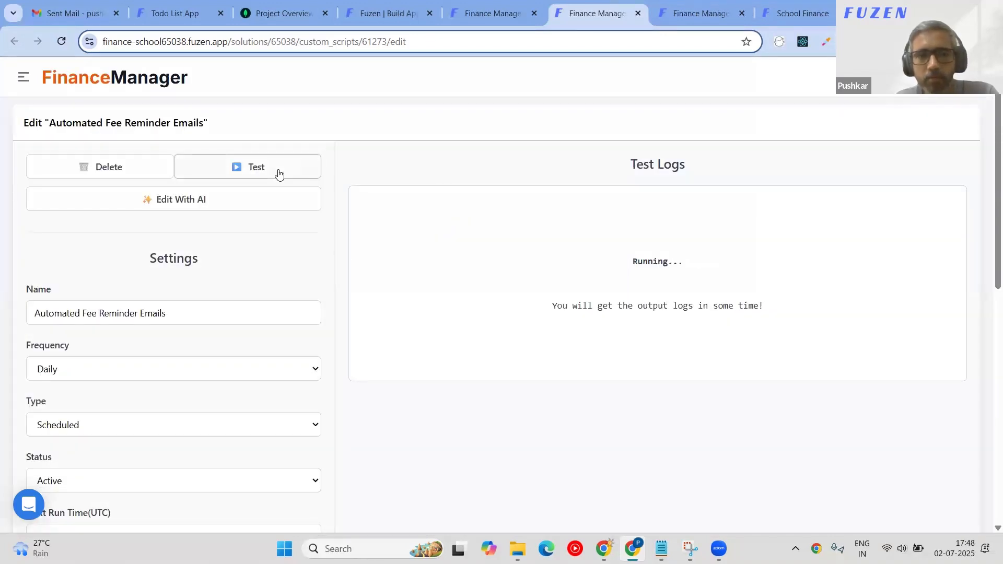
scroll(103, 317, down, 3)
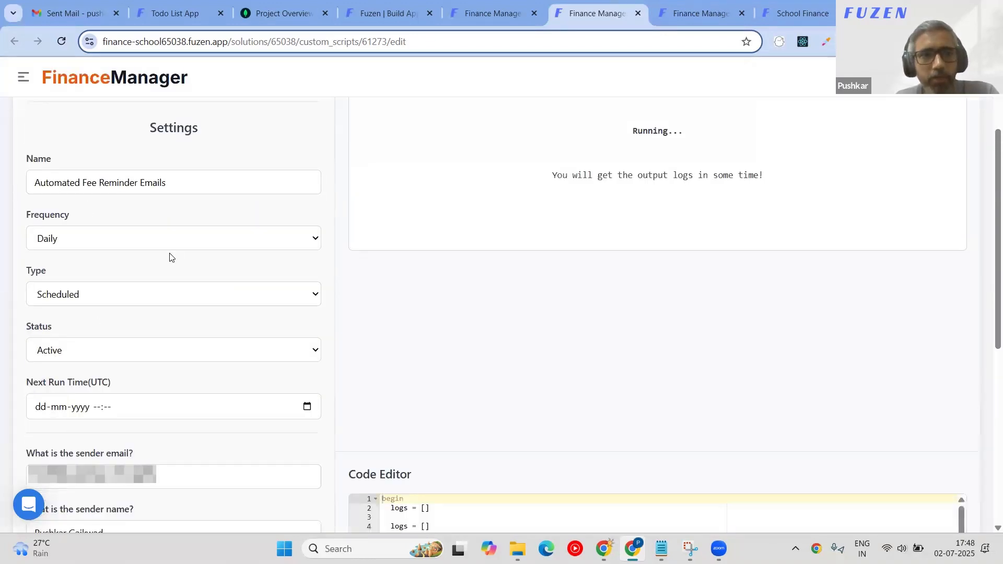
Keep frequency Daily, review type and status, and set the next run time to 19:00.
click(152, 241)
click(152, 240)
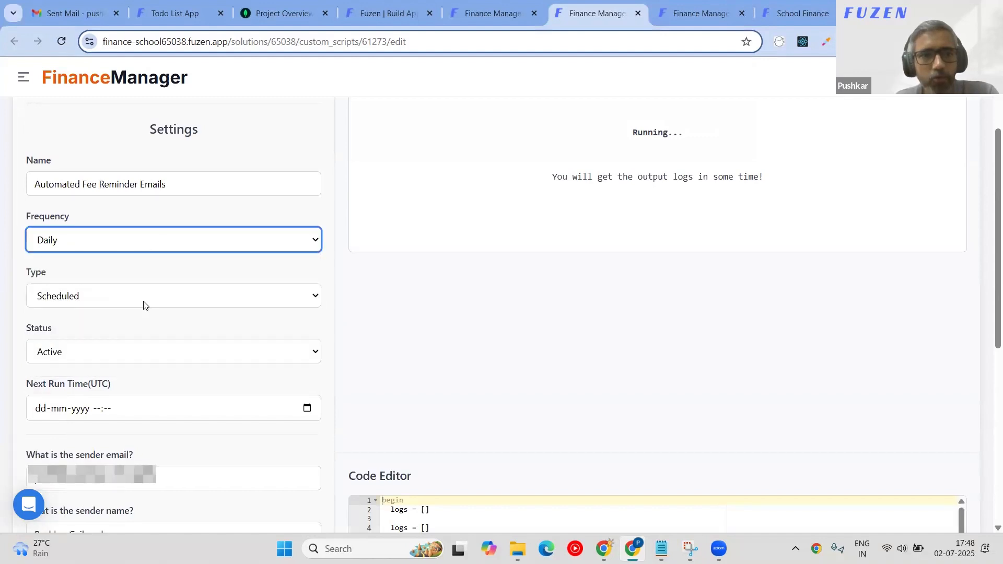
click(144, 305)
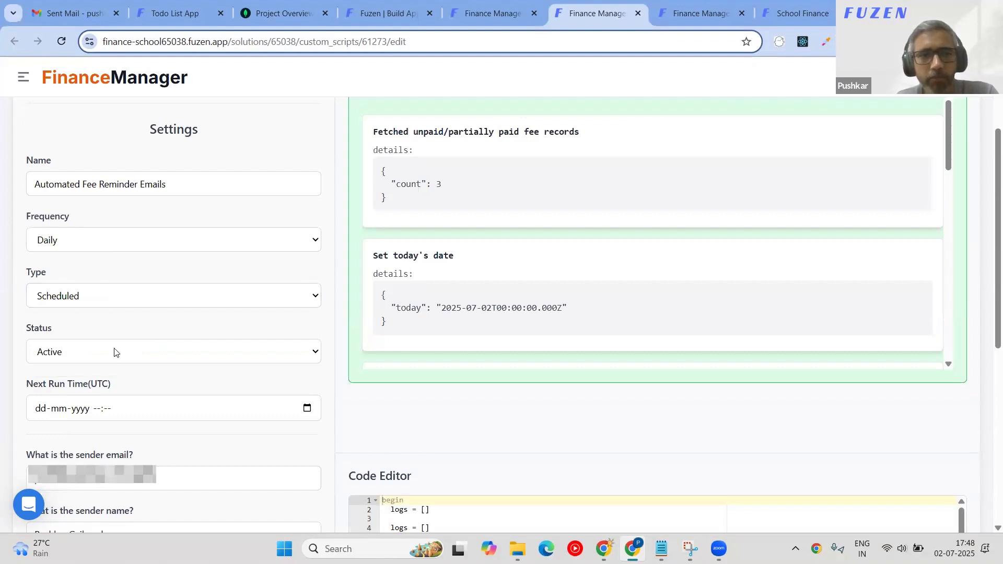
scroll(114, 353, down, 1)
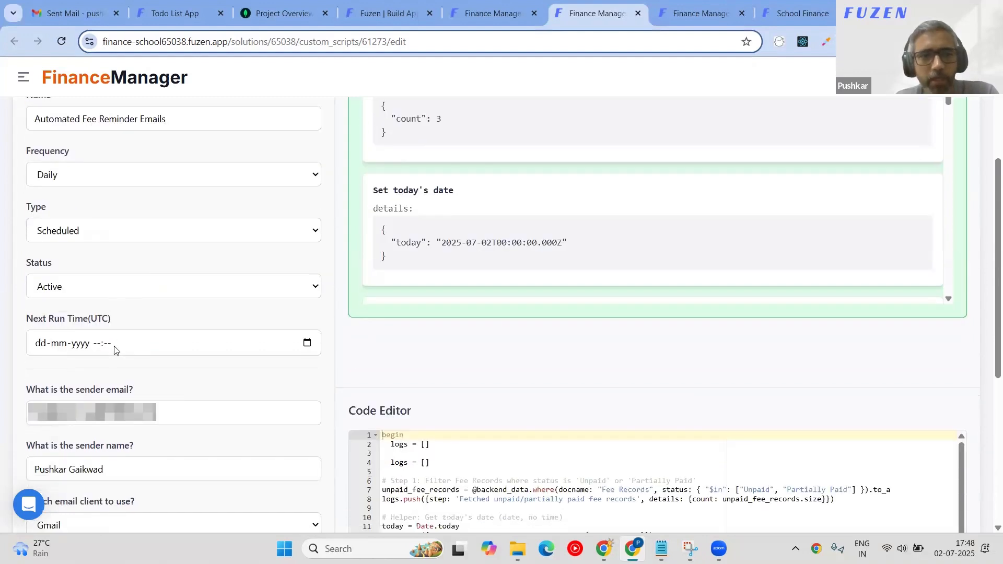
click(111, 288)
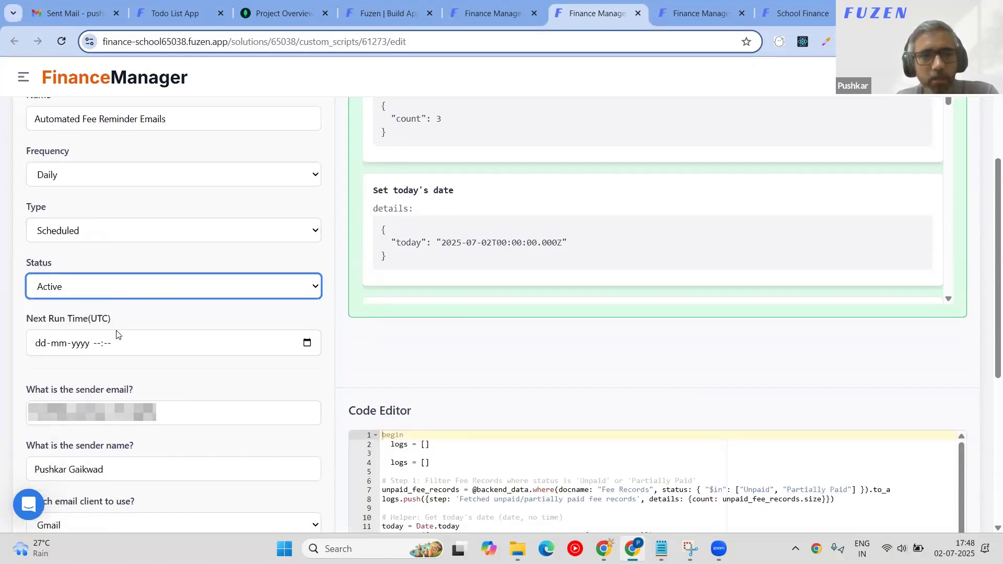
click(307, 342)
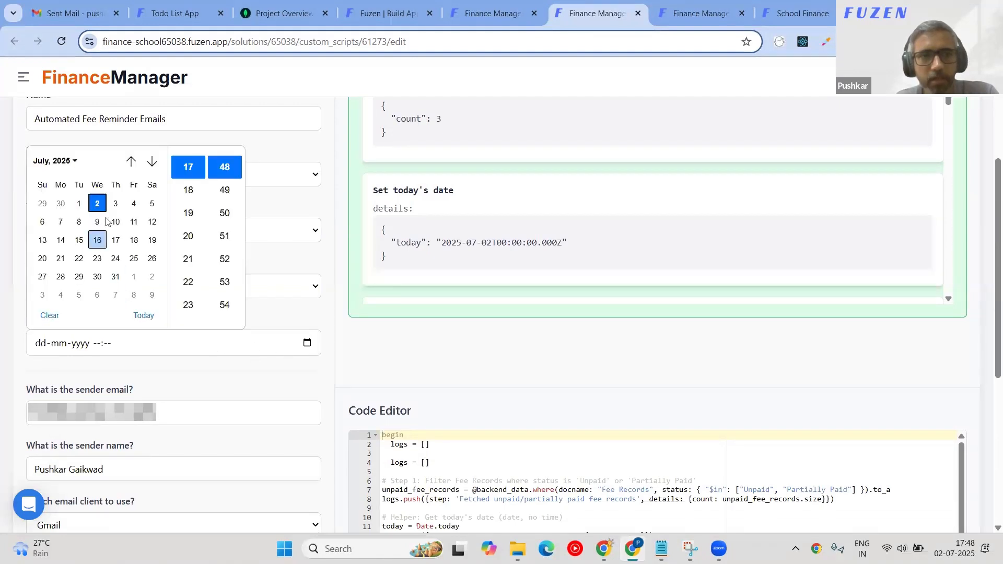
click(187, 219)
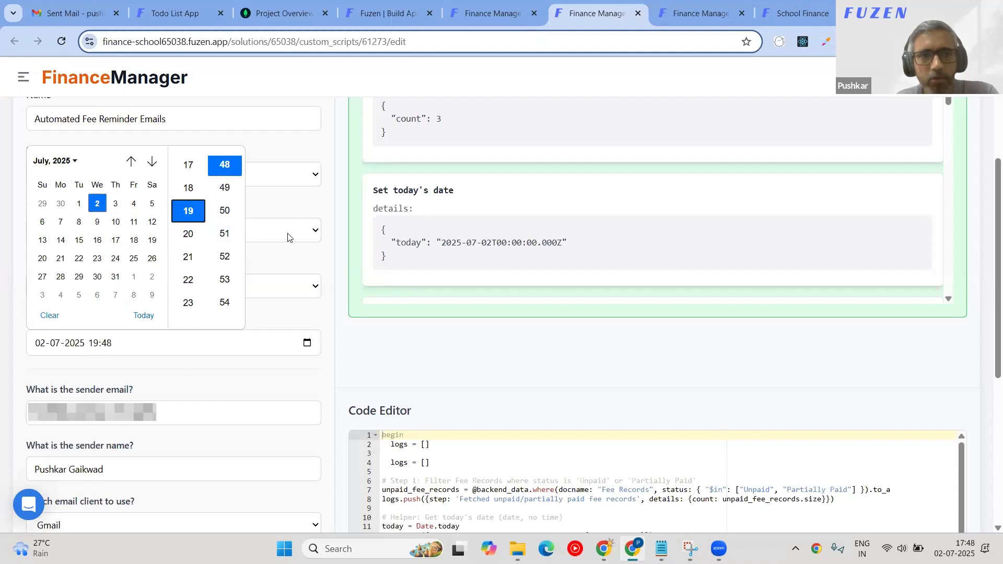
click(224, 211)
scroll(226, 236, down, 10)
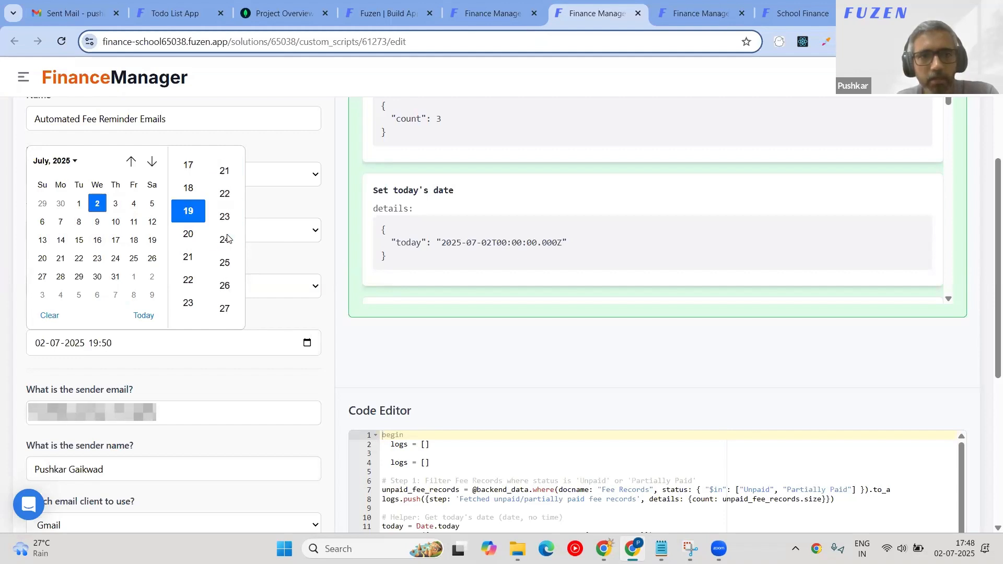
scroll(226, 219, down, 10)
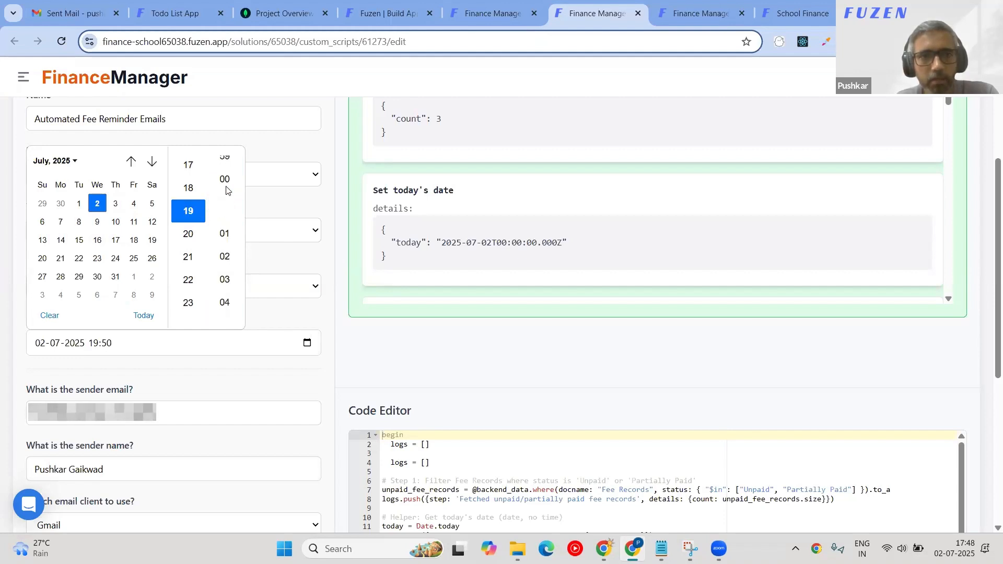
click(226, 181)
Confirm the 19:00 next run time and save the workflow.
click(299, 207)
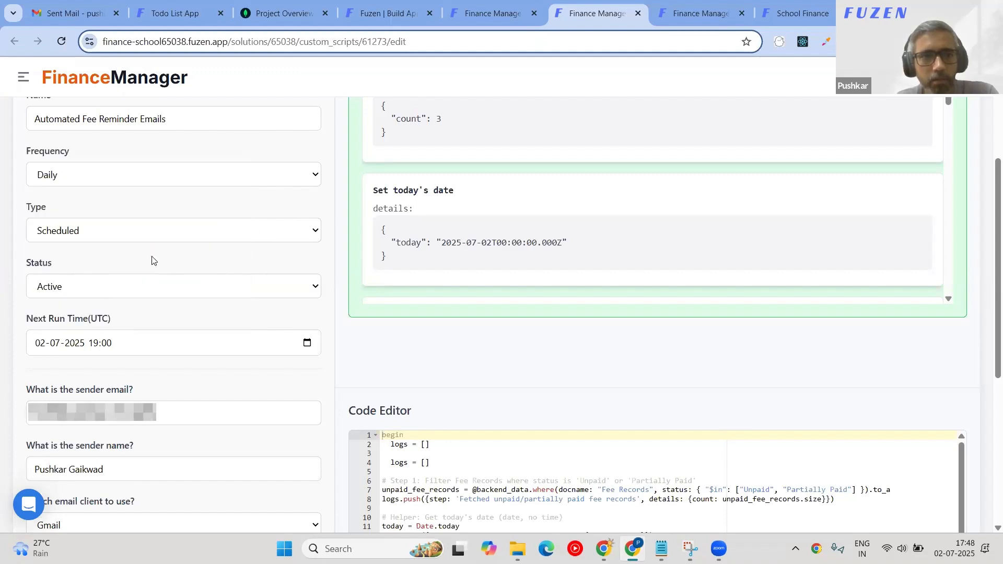
scroll(171, 321, down, 5)
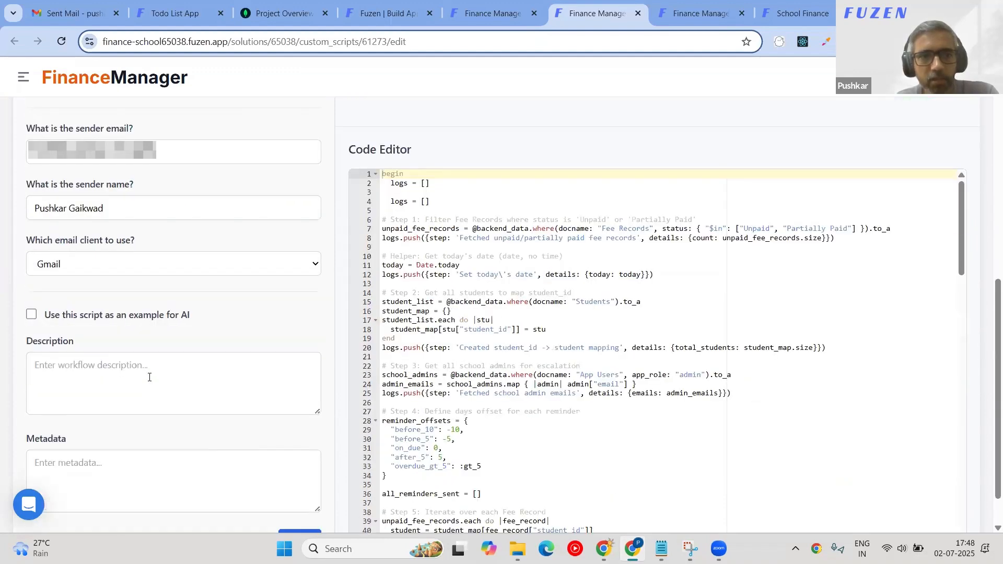
scroll(235, 444, down, 1)
click(304, 496)
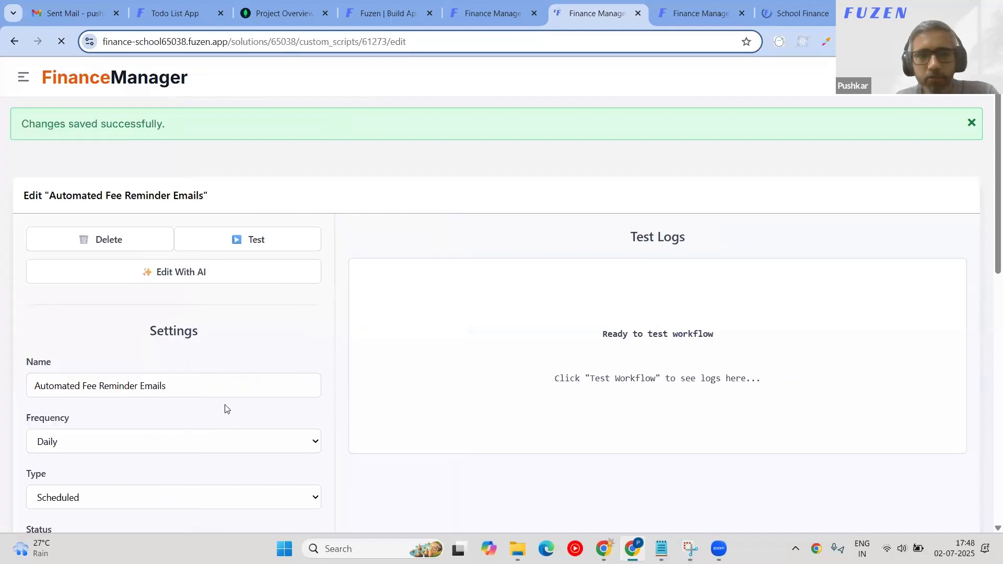
Re-run the workflow test and review logs reporting students not found for fee records.
click(269, 243)
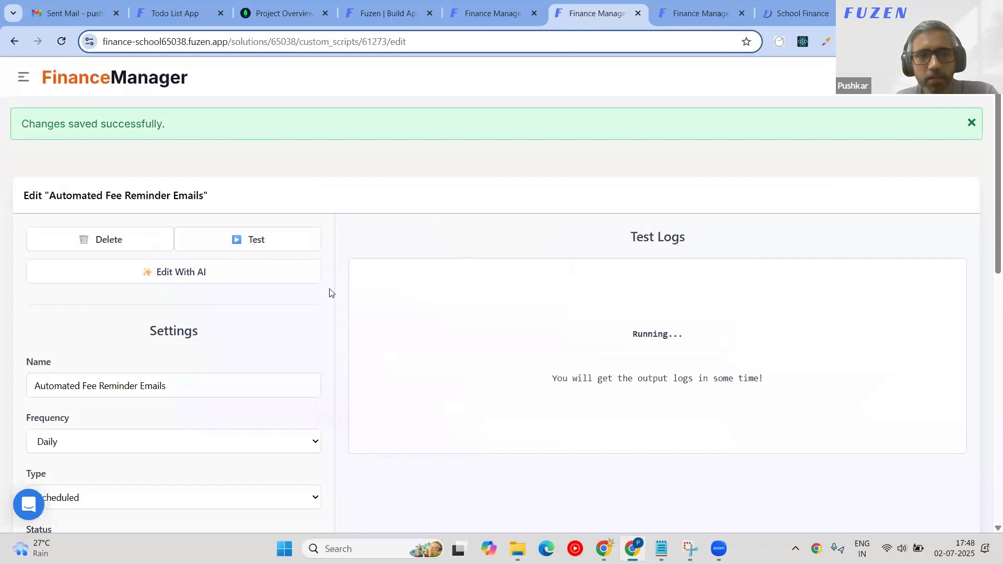
scroll(497, 342, down, 2)
scroll(422, 322, up, 2)
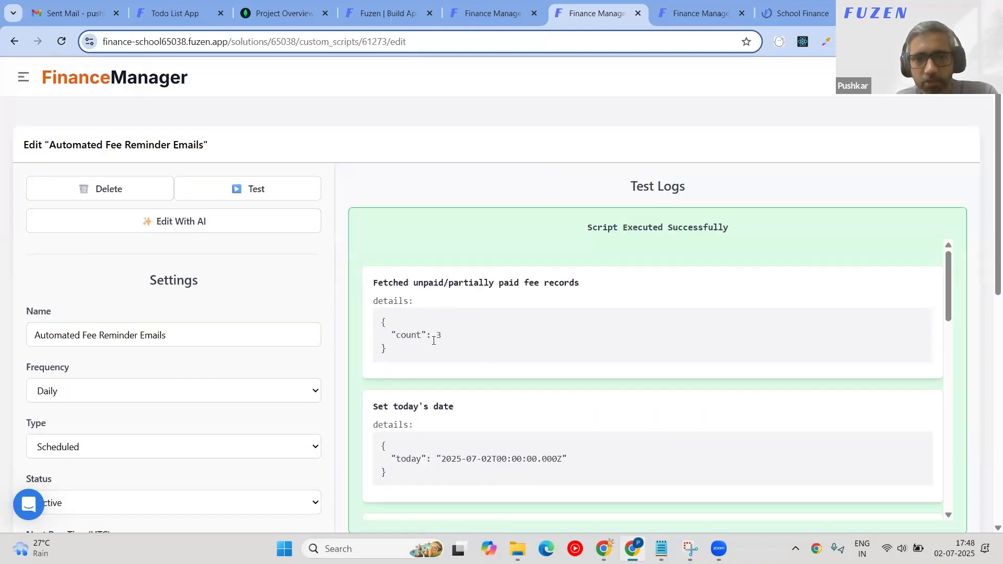
scroll(433, 342, down, 2)
scroll(473, 402, down, 5)
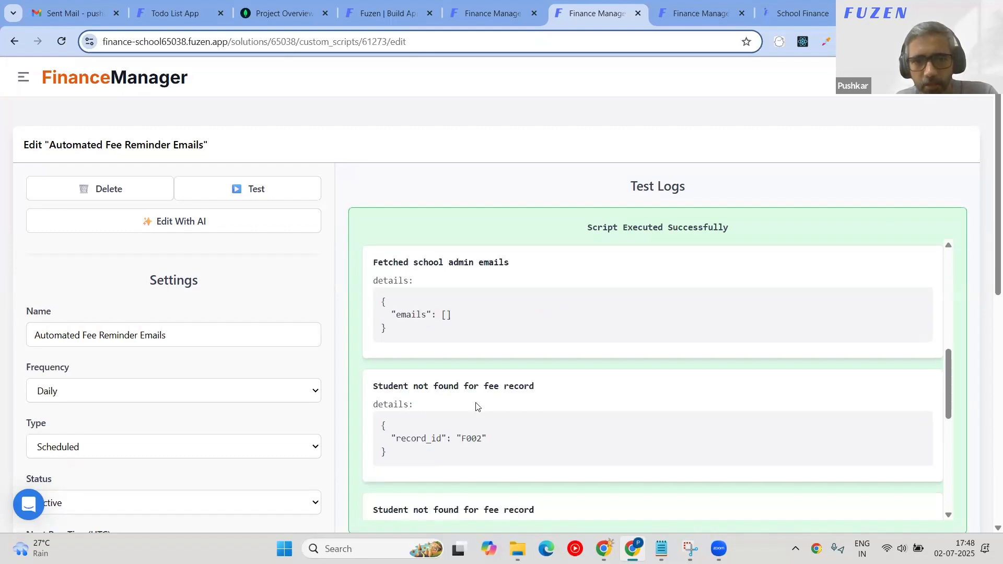
scroll(475, 406, down, 5)
scroll(477, 403, up, 2)
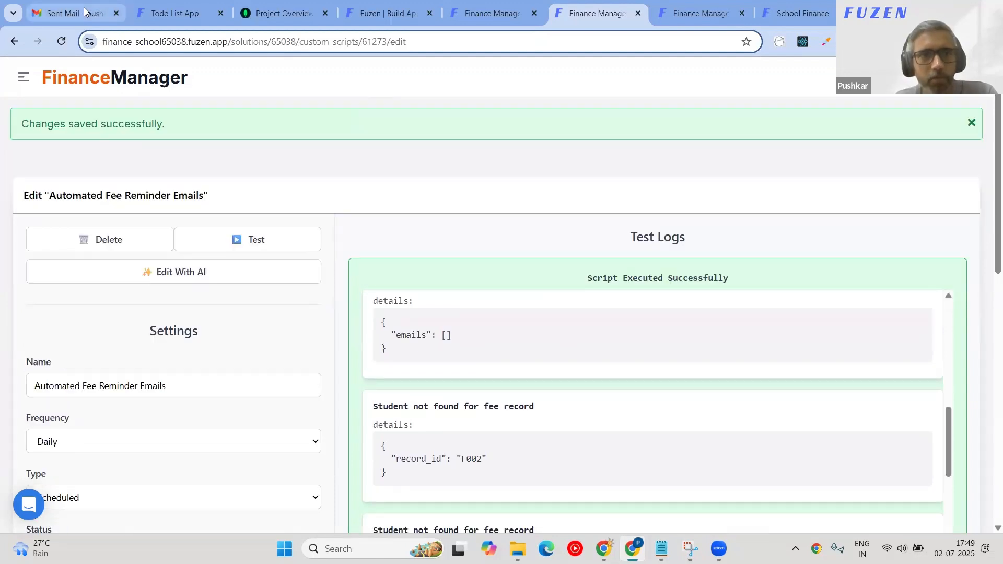
Check the Gmail inbox for reminder emails, then return to the workflow editor.
click(84, 12)
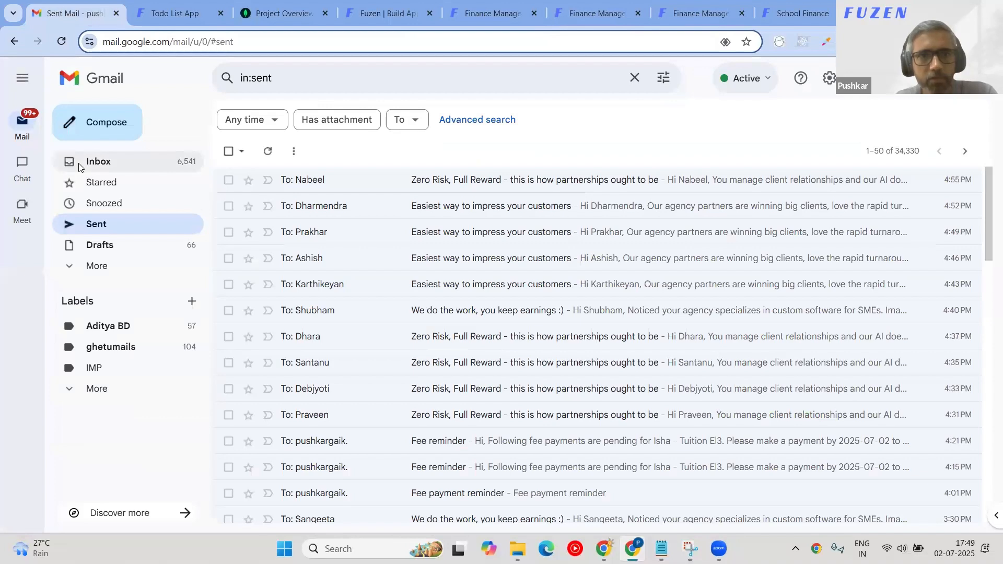
click(81, 166)
click(496, 11)
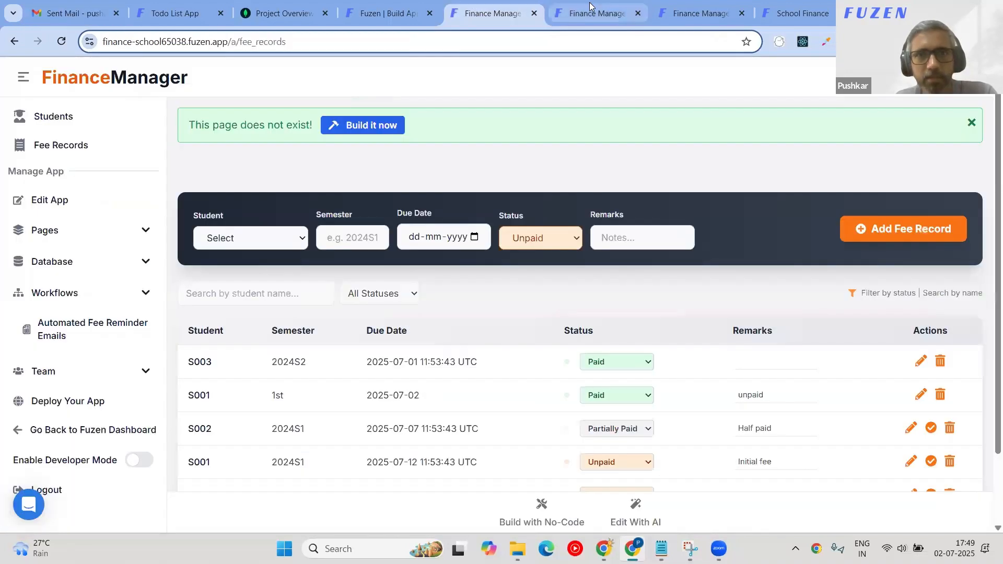
click(590, 8)
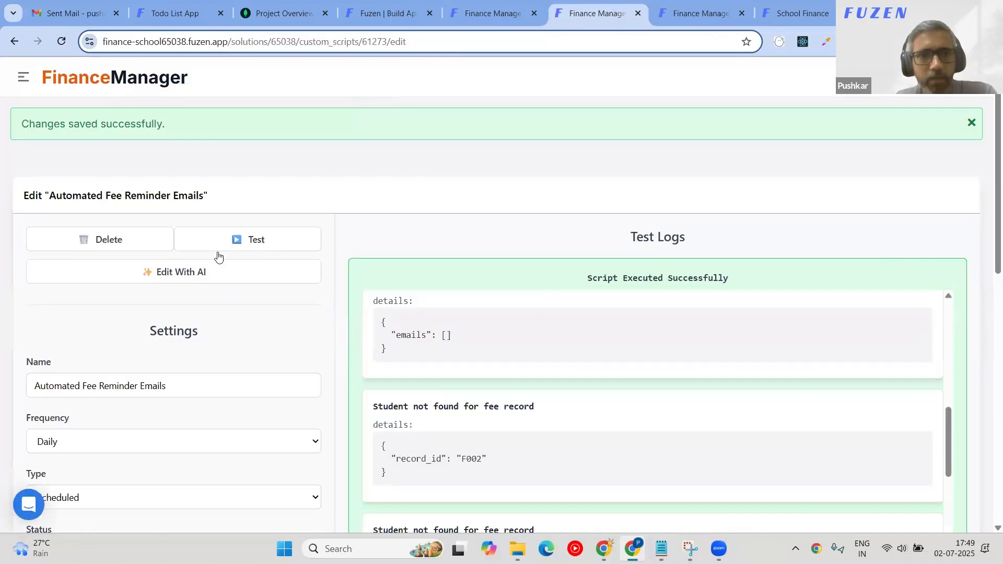
Ask the App Builder AI to check the workflow, since no email arrived for an unpaid fee.
click(218, 267)
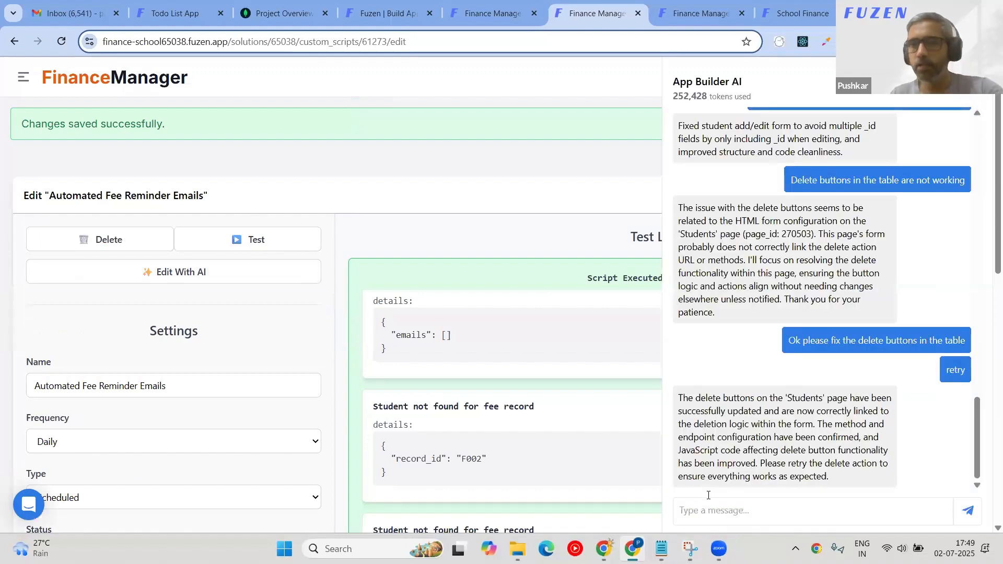
click(711, 510)
text(Pleae)
key(BackSpace)
text(se che)
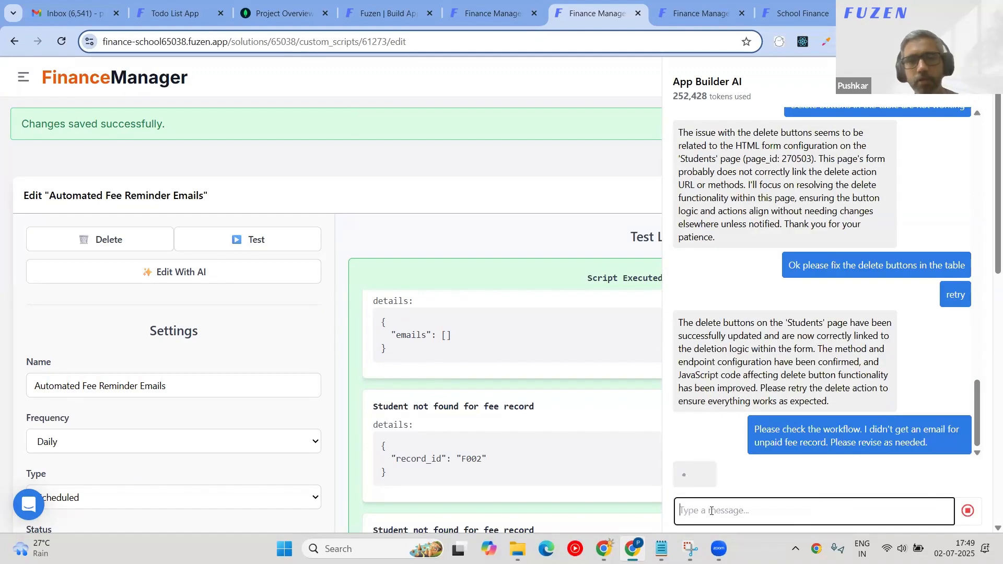
scroll(432, 141, down, 10)
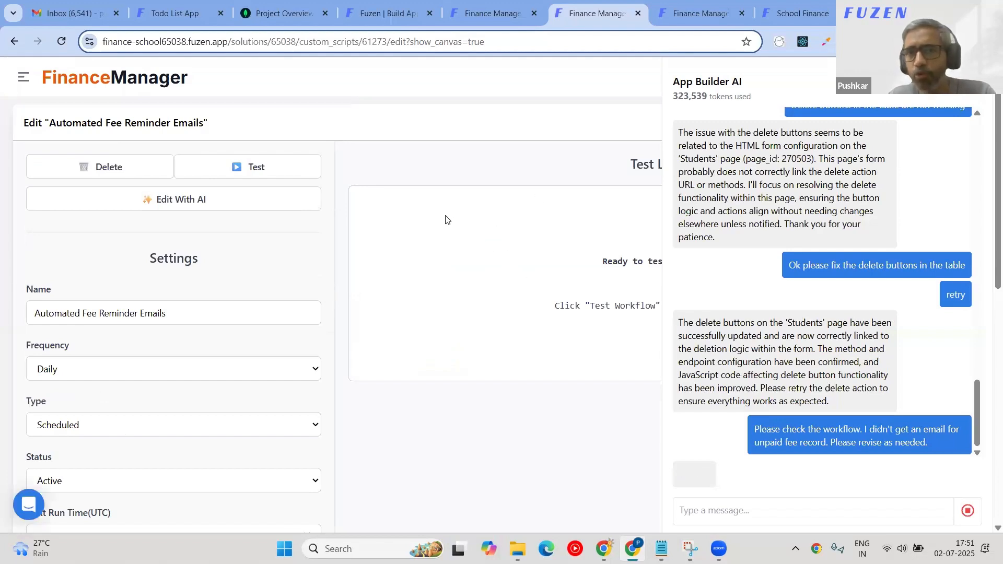
Open the Fee Records page showing S001's 1st-semester fee as Paid and 2024S1 as Unpaid.
scroll(480, 317, down, 10)
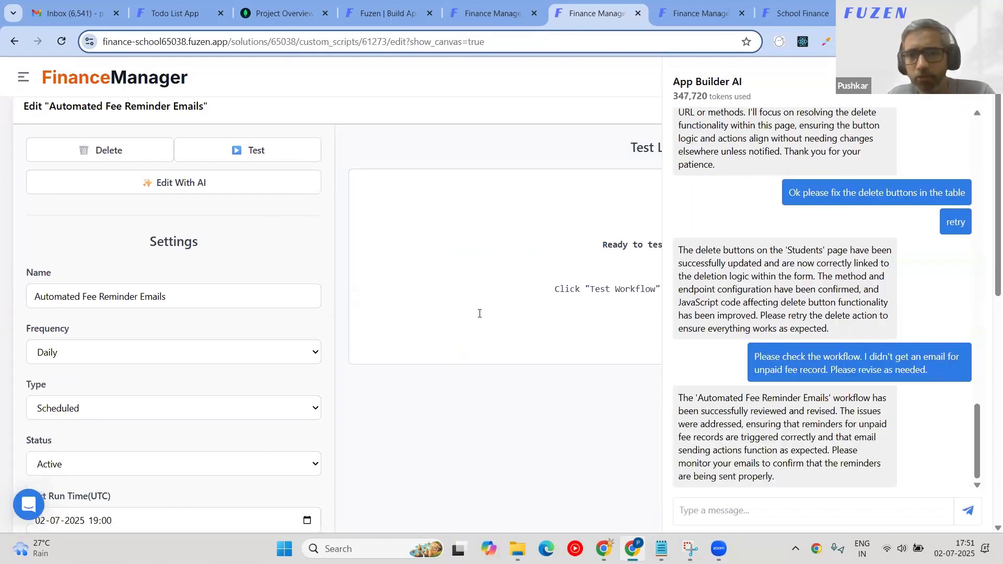
click(509, 15)
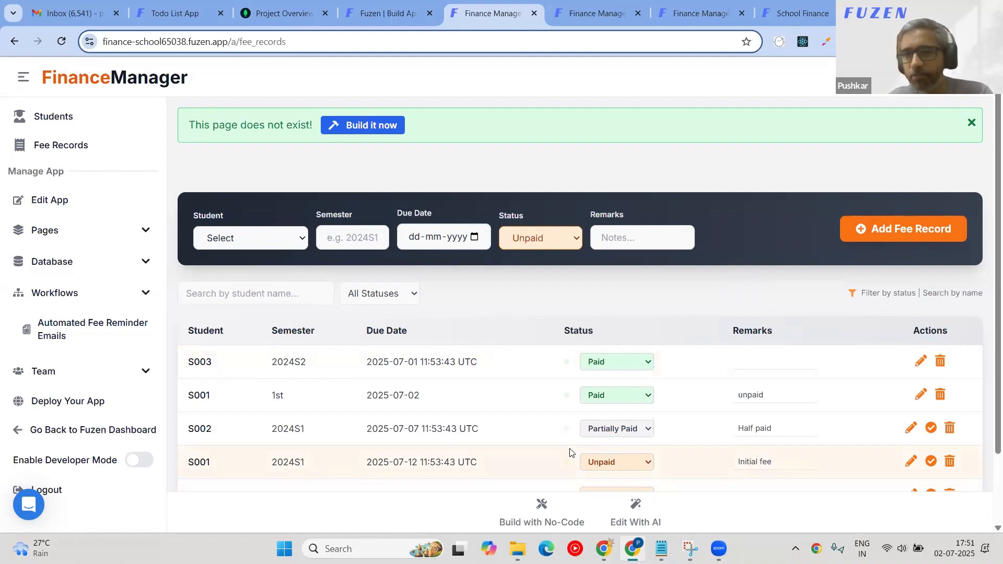
Return to the Automated Fee Reminder Emails workflow editor and review its settings and Code Editor.
click(595, 13)
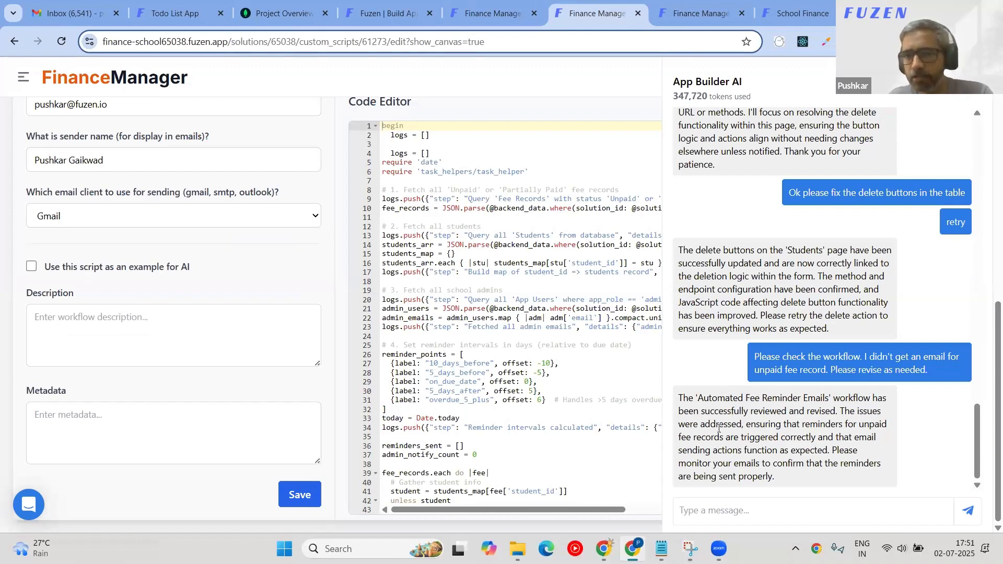
scroll(295, 269, up, 10)
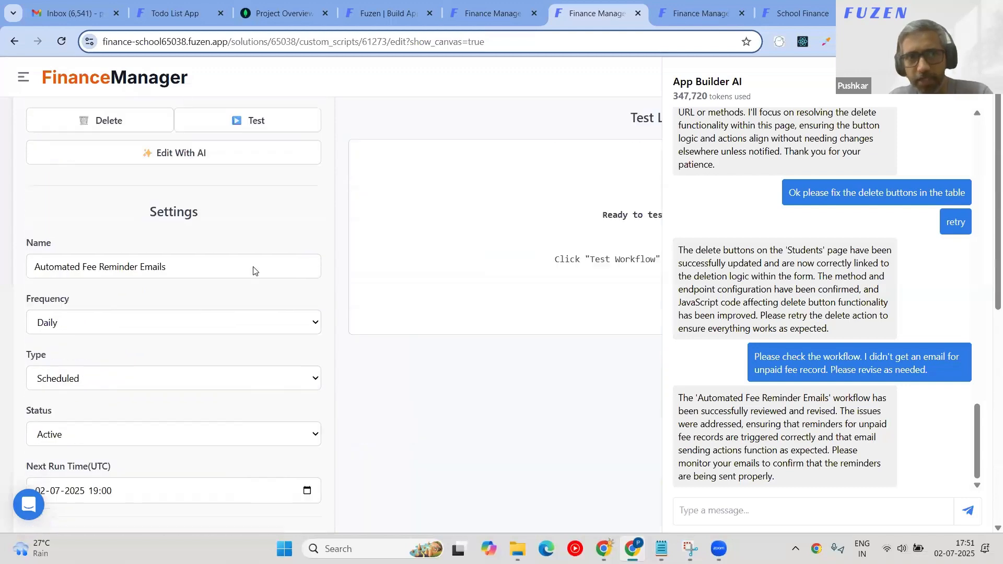
scroll(207, 312, down, 8)
scroll(207, 312, up, 4)
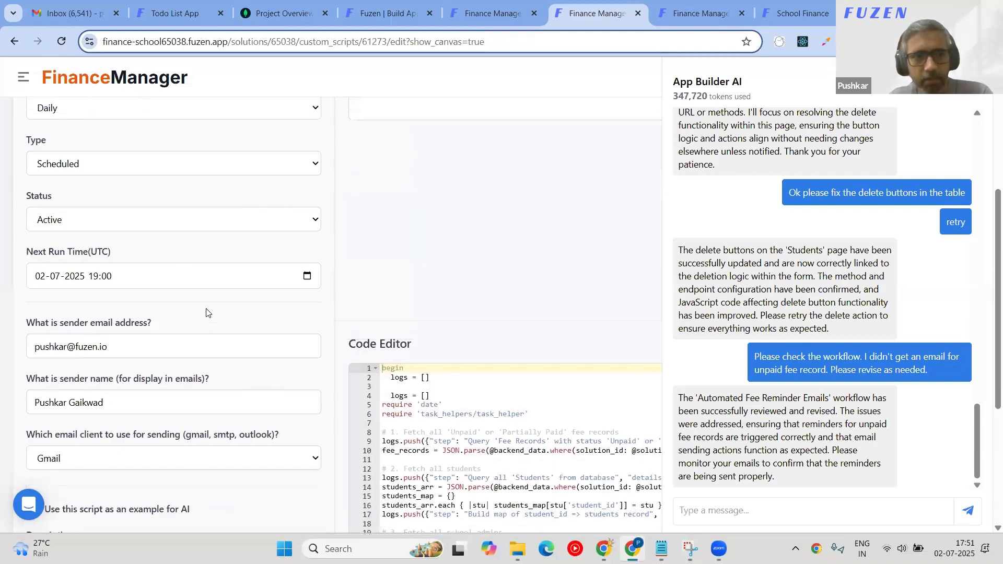
scroll(474, 378, up, 5)
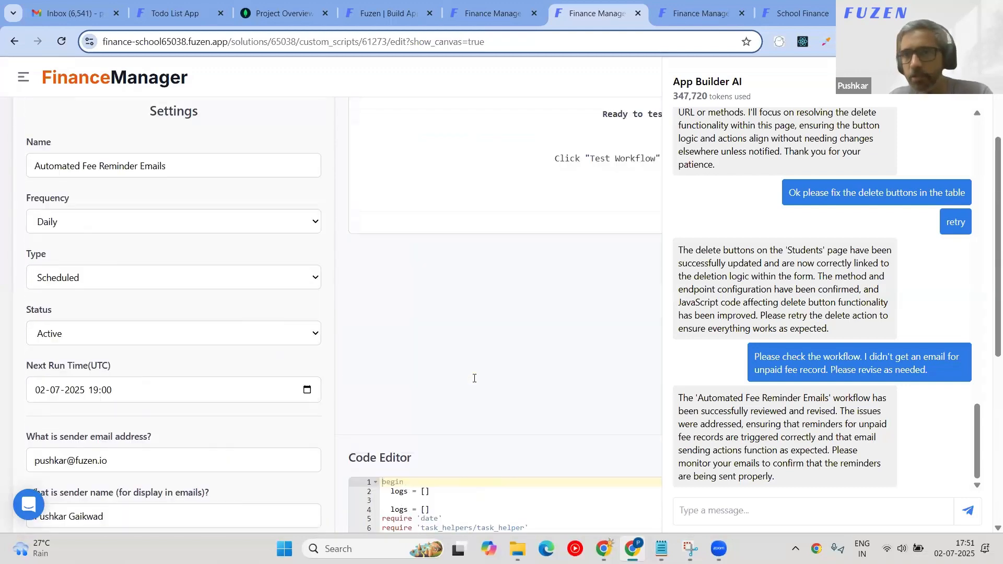
Test-run the revised fee-reminder workflow while reviewing the App Builder AI chat history.
click(240, 168)
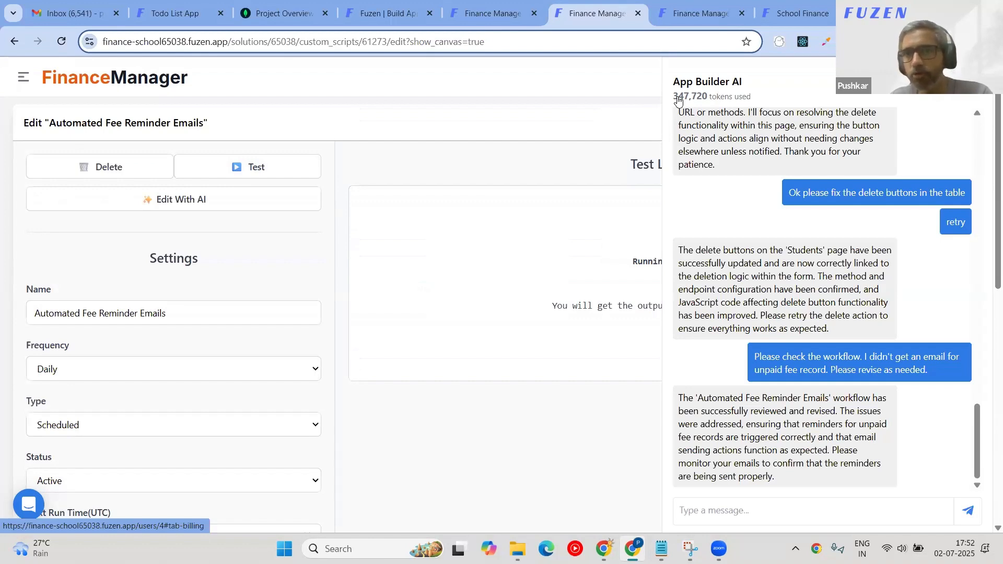
scroll(934, 328, up, 15)
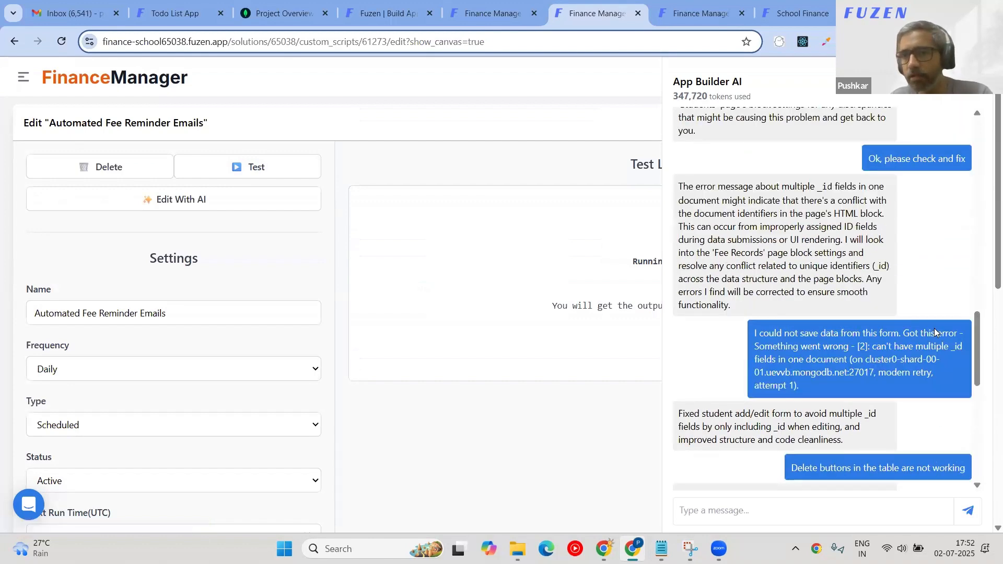
scroll(933, 328, up, 3)
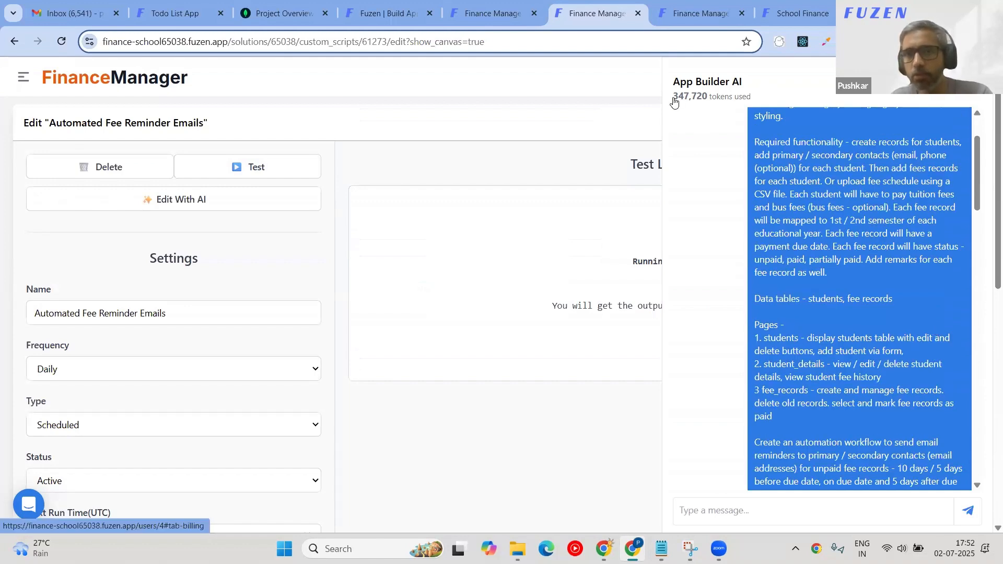
scroll(726, 195, down, 10)
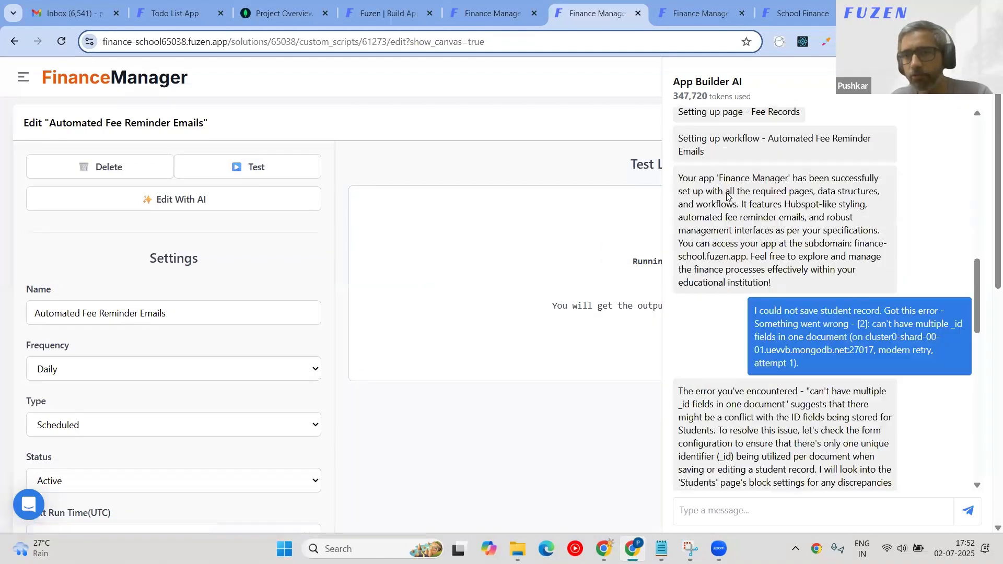
scroll(726, 196, down, 5)
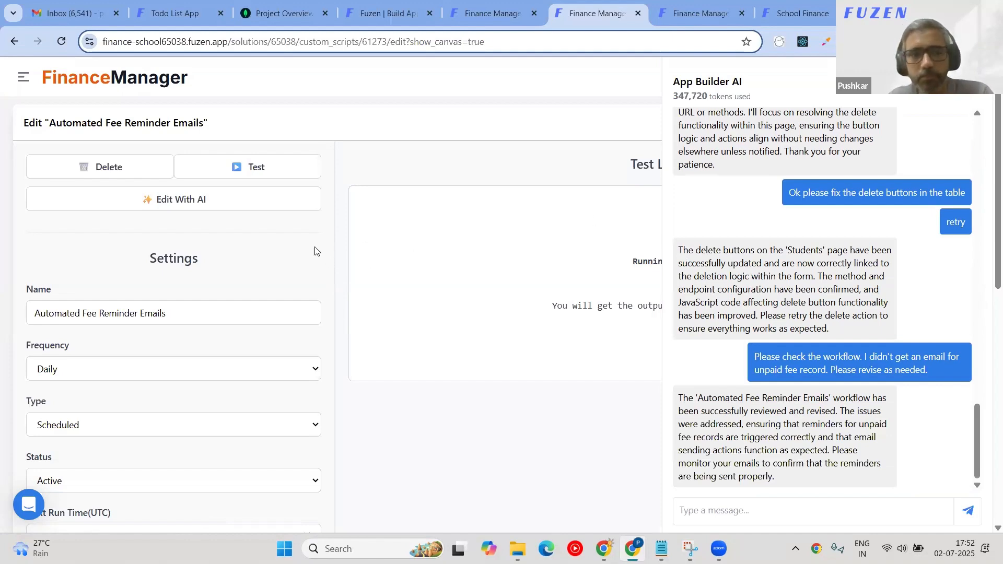
scroll(286, 253, down, 5)
scroll(286, 253, up, 5)
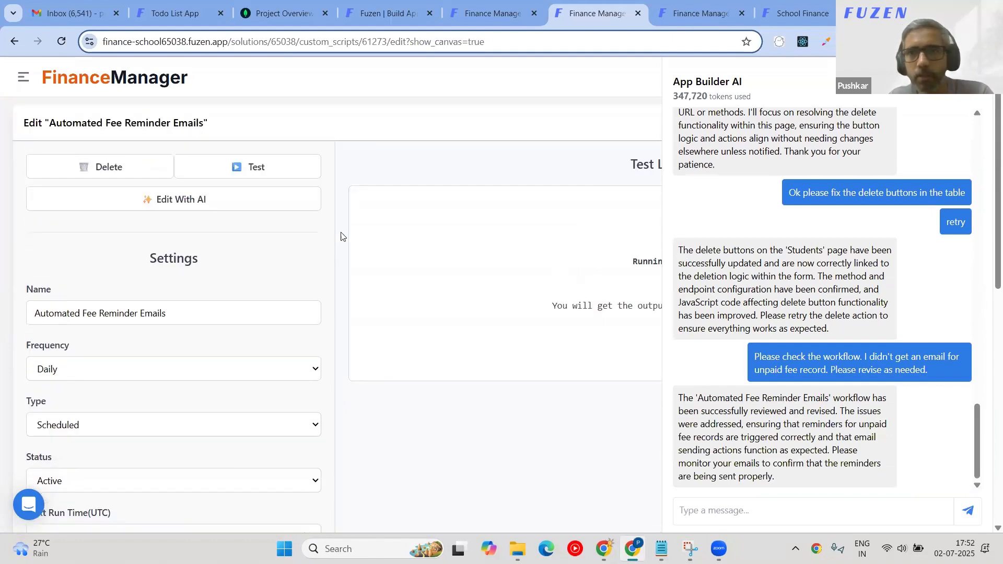
scroll(283, 205, down, 3)
scroll(284, 206, up, 3)
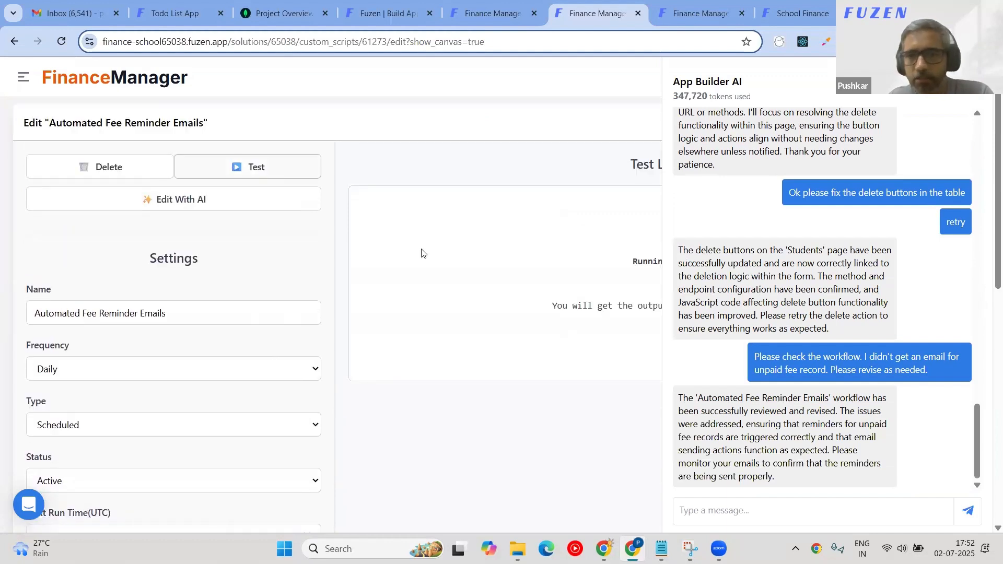
Rerun the fee-reminder workflow test twice, highlighting the AI's revision reply, then reload the editor page.
click(275, 174)
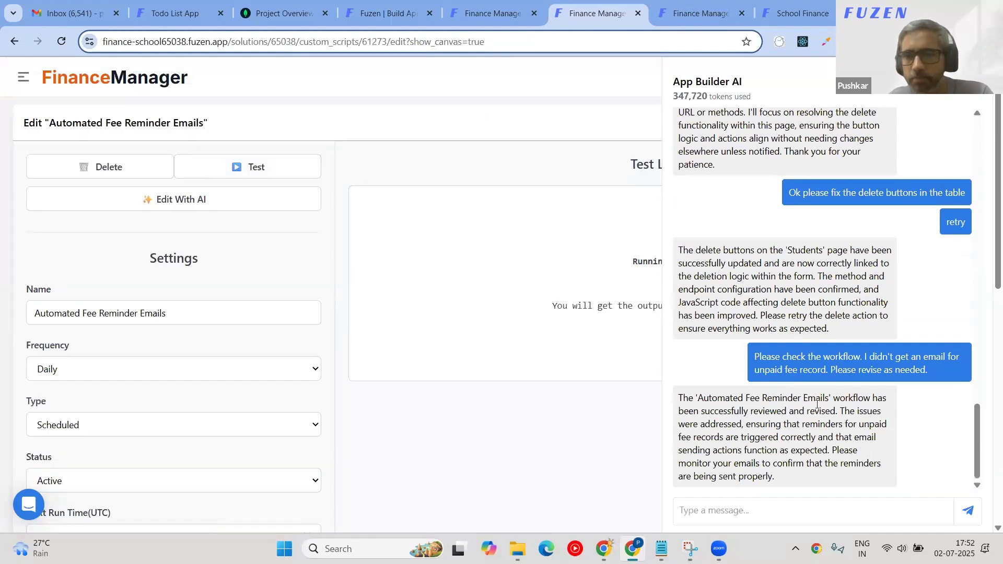
drag(787, 412, 815, 468)
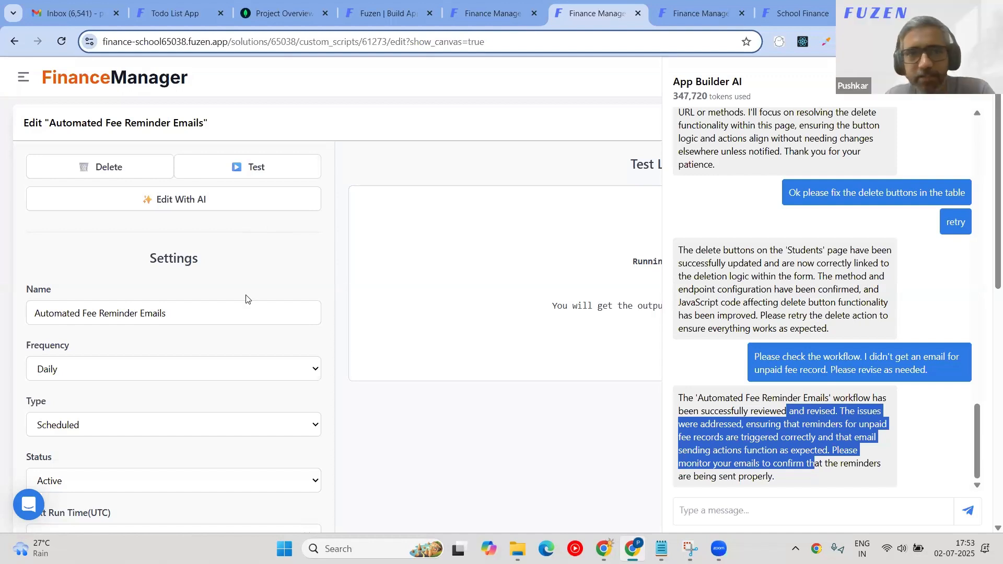
click(254, 176)
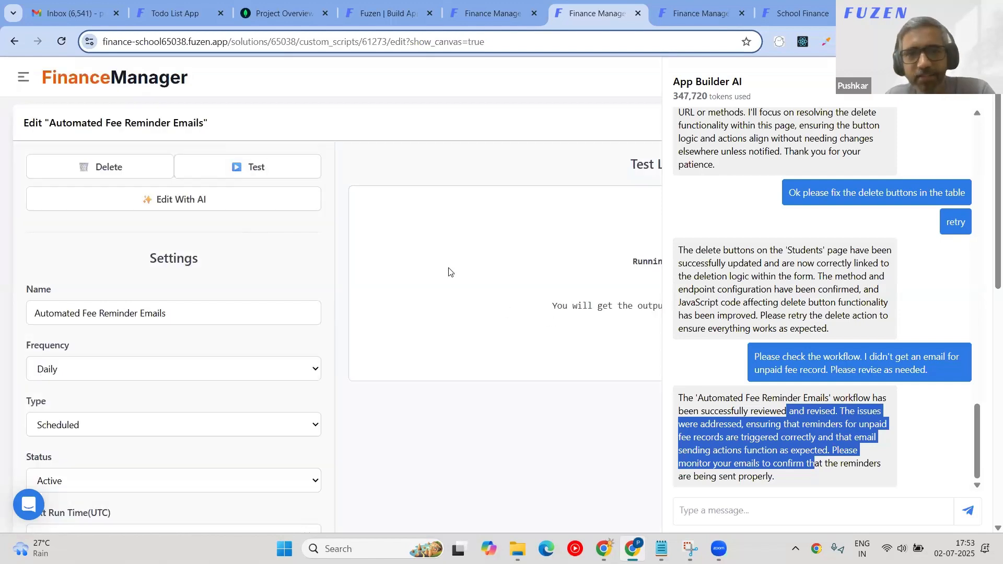
scroll(428, 302, down, 5)
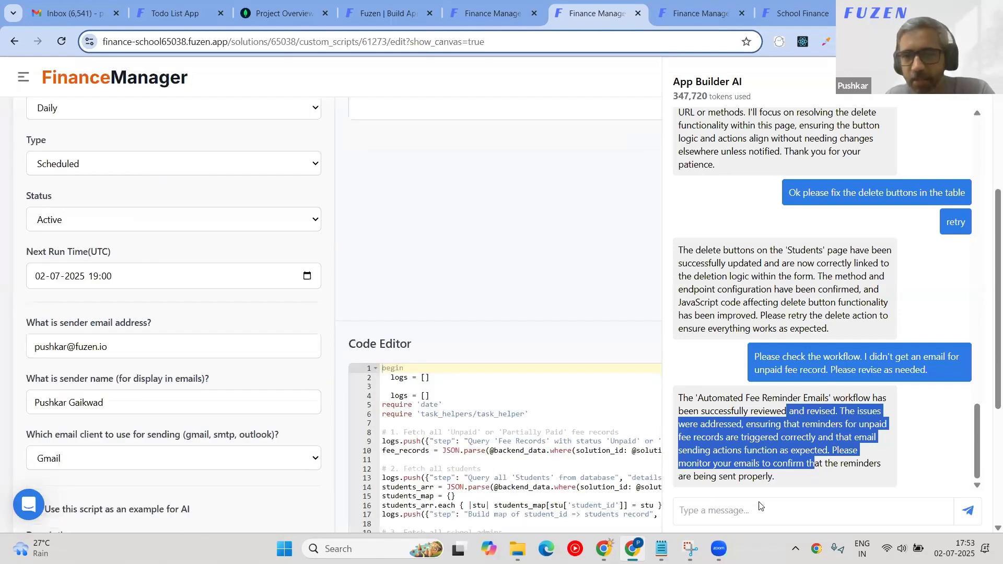
scroll(431, 306, up, 5)
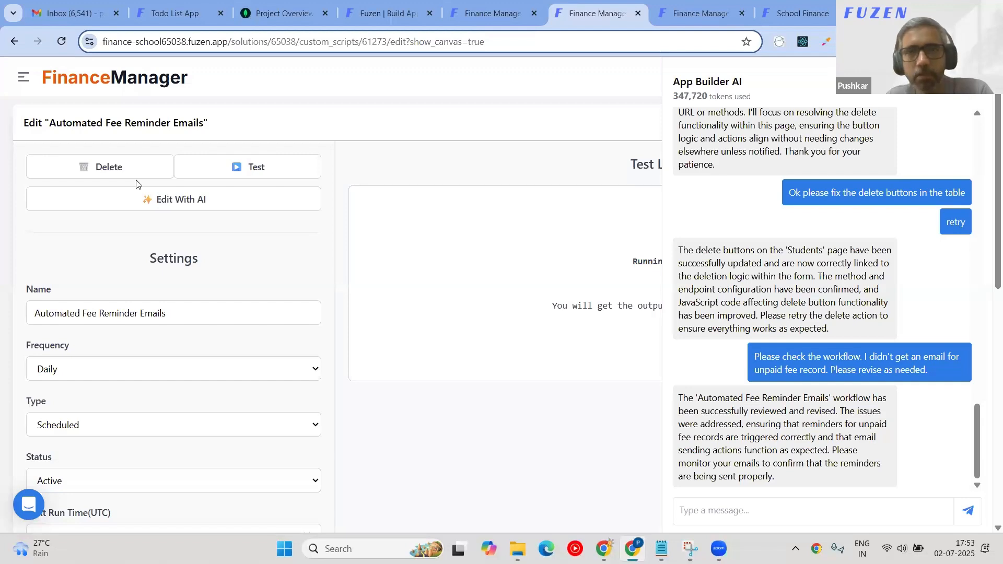
key(ctrl+r)
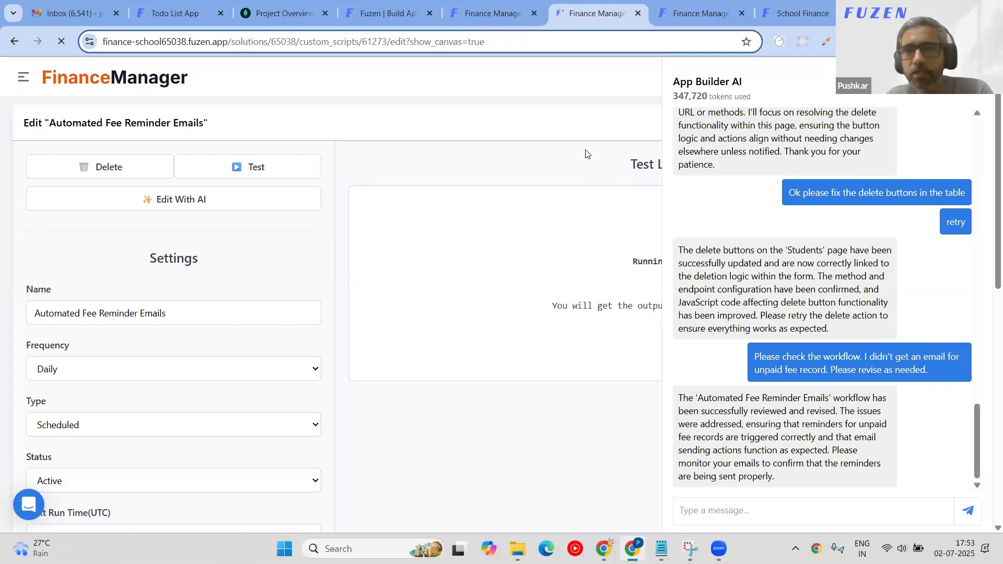